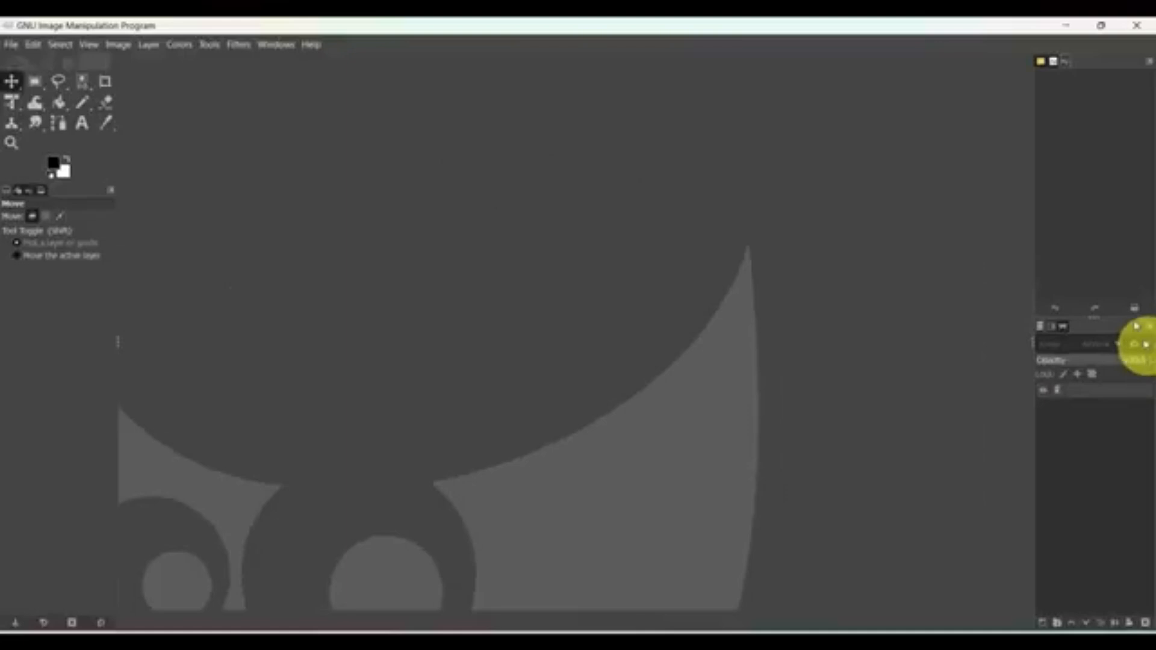
Show the font list, switch to the patterns grid, and view the options available for the Patterns dialog.
click(1053, 62)
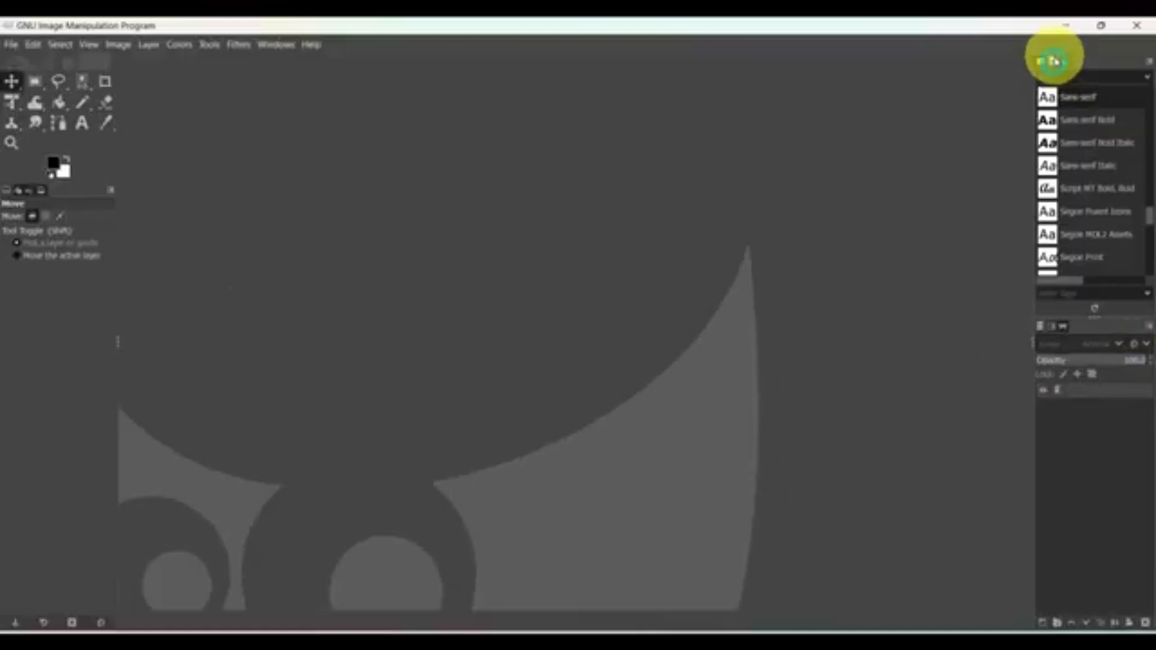
click(1045, 63)
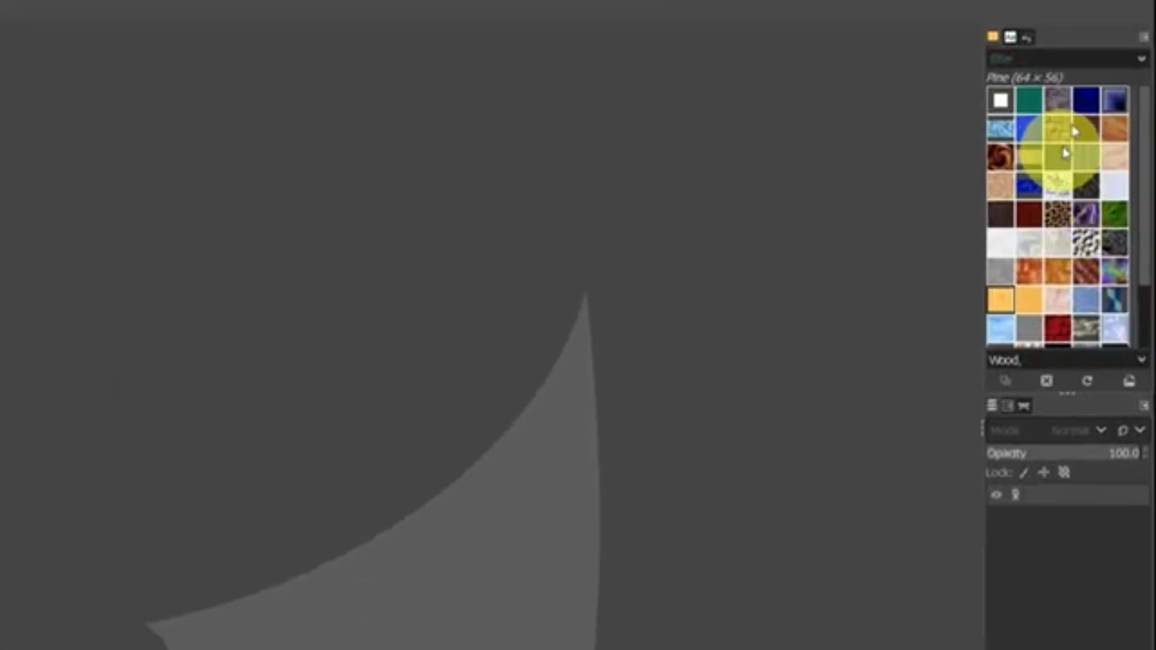
click(1142, 37)
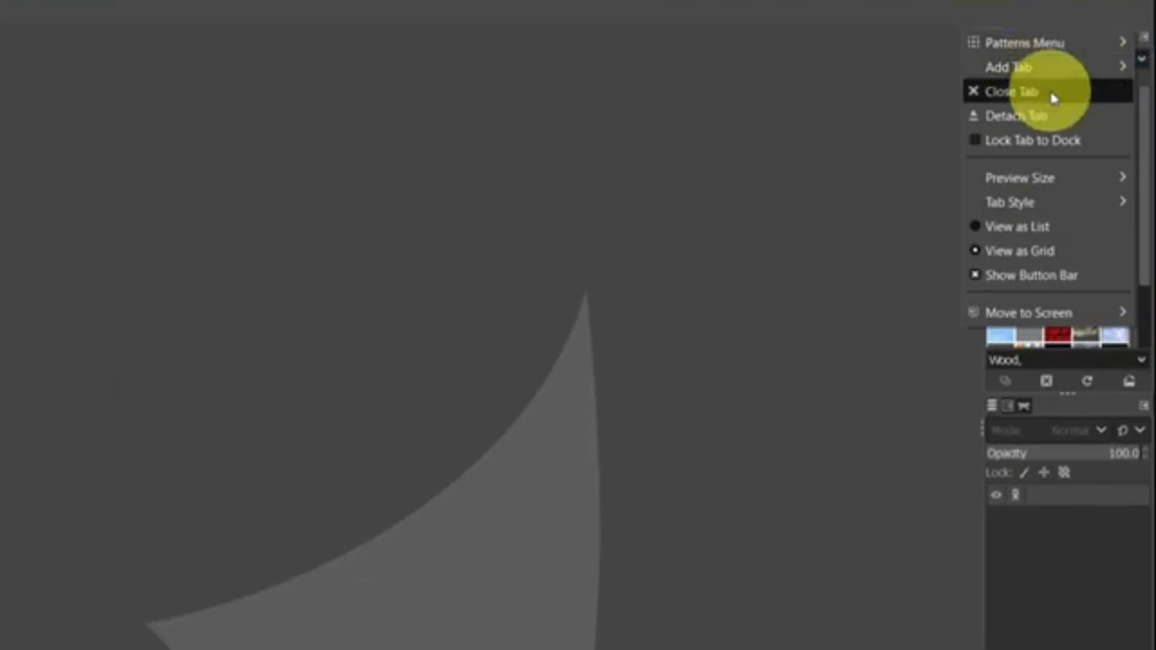
click(632, 161)
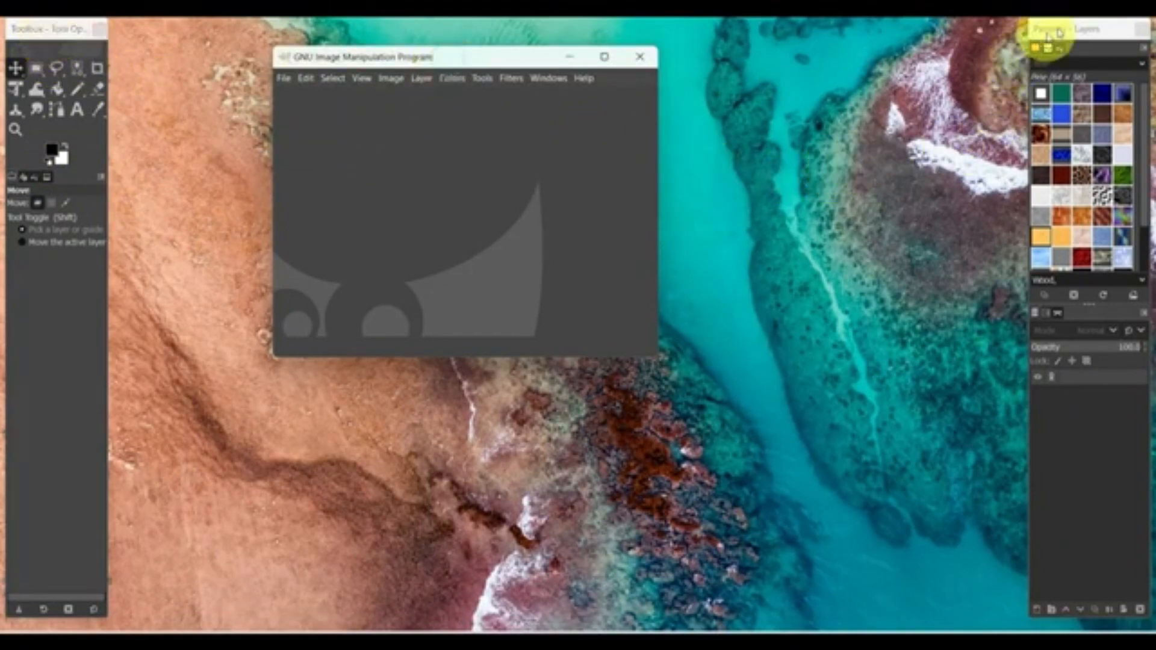
Switch the separate windows back to Single-Window Mode and maximize the program window.
click(1079, 24)
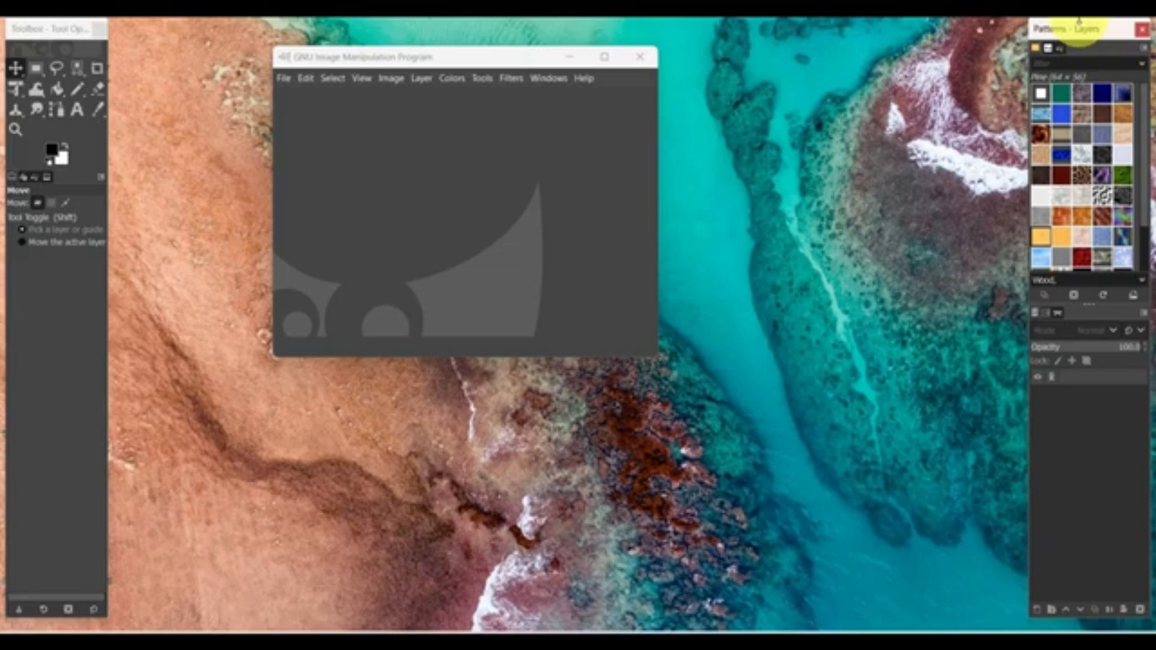
click(546, 79)
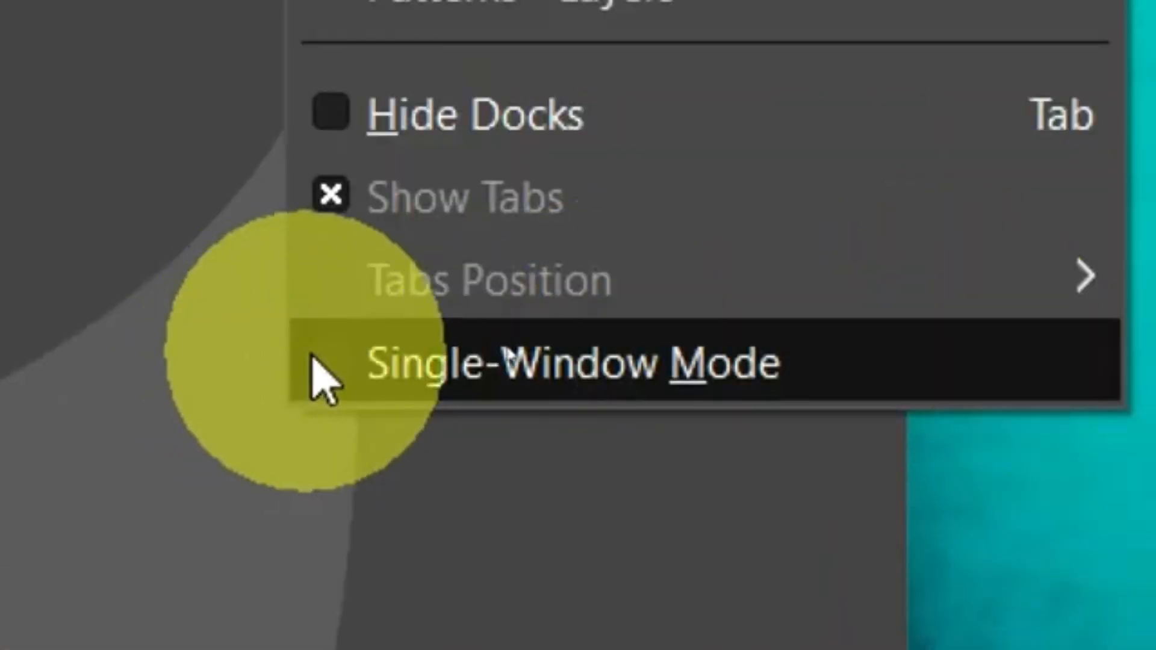
click(349, 380)
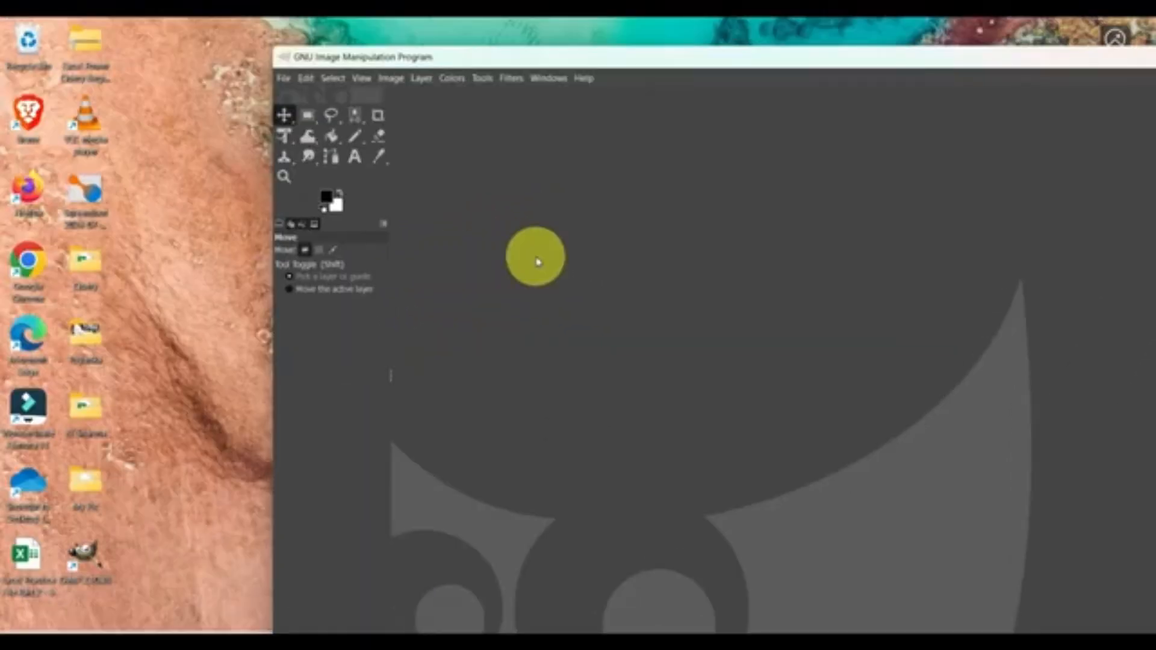
double_click(713, 57)
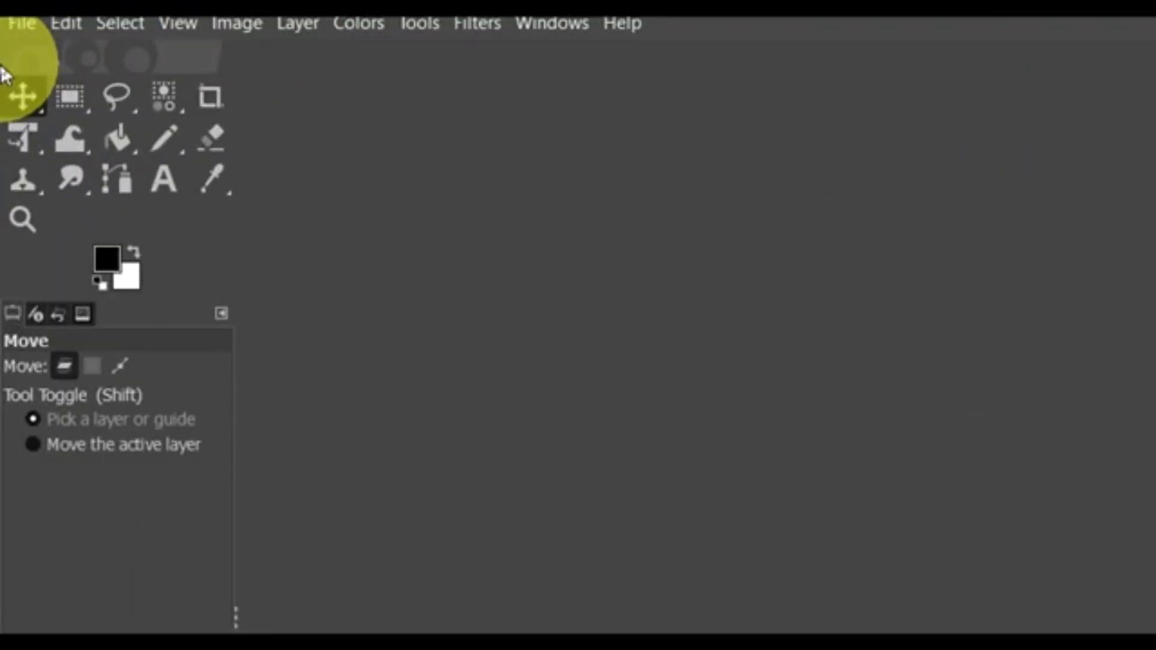
Examine the File, Edit, Select, View and Image commands, including the zoom, flip and rotate, and transform options.
click(22, 23)
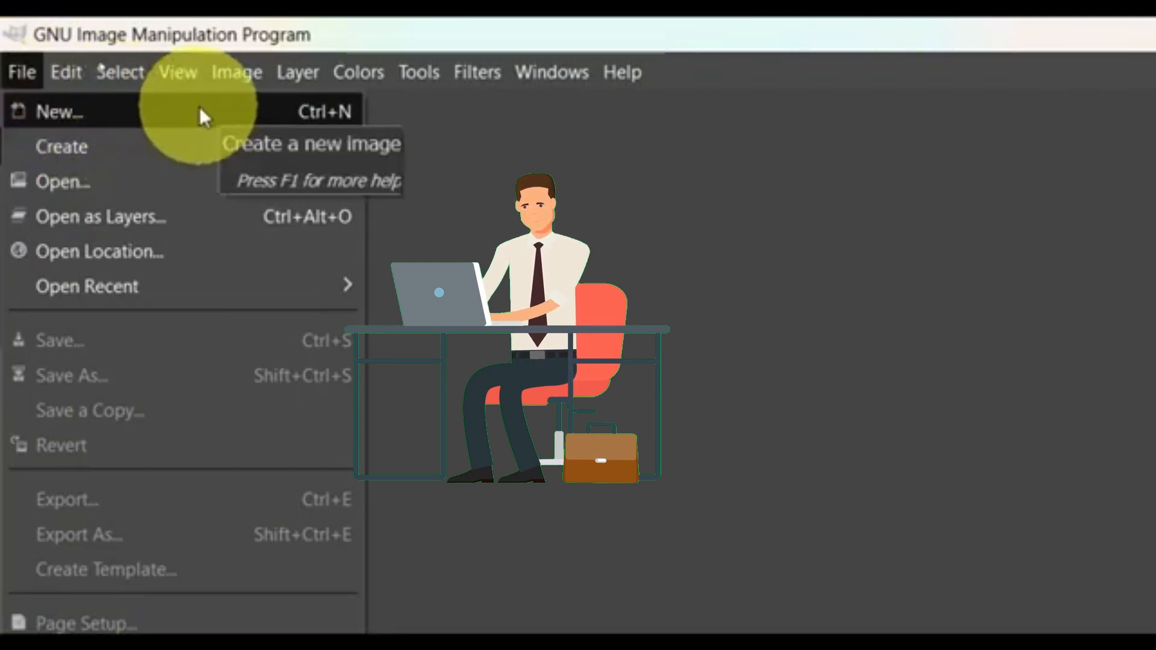
mouse_move(86, 144)
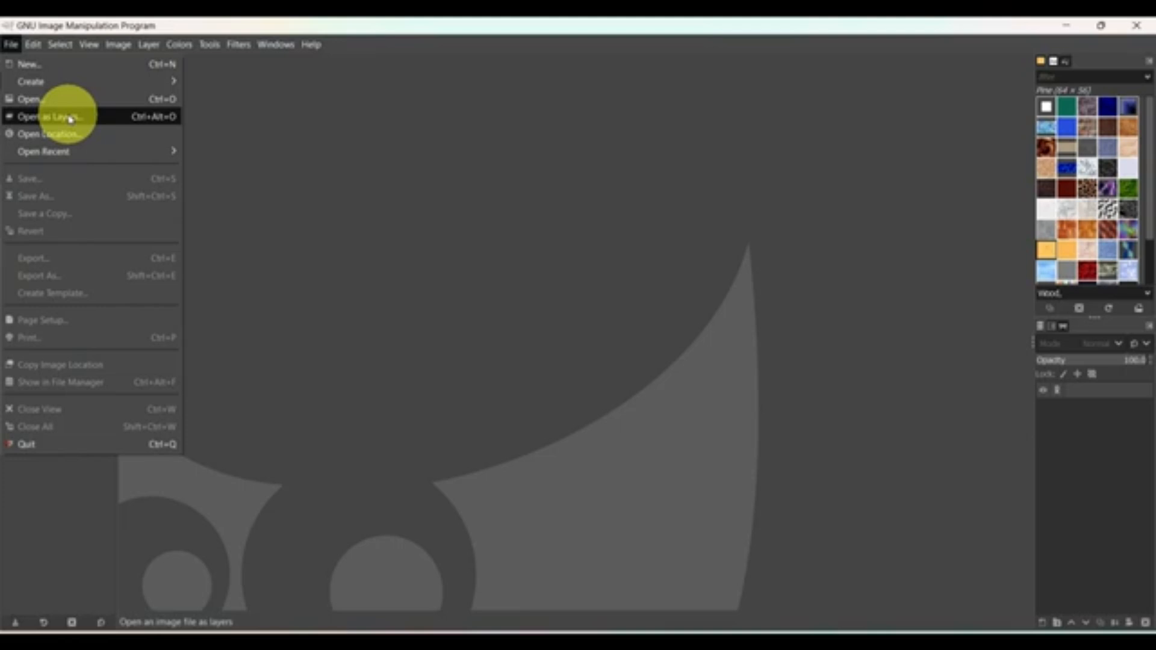
mouse_move(33, 53)
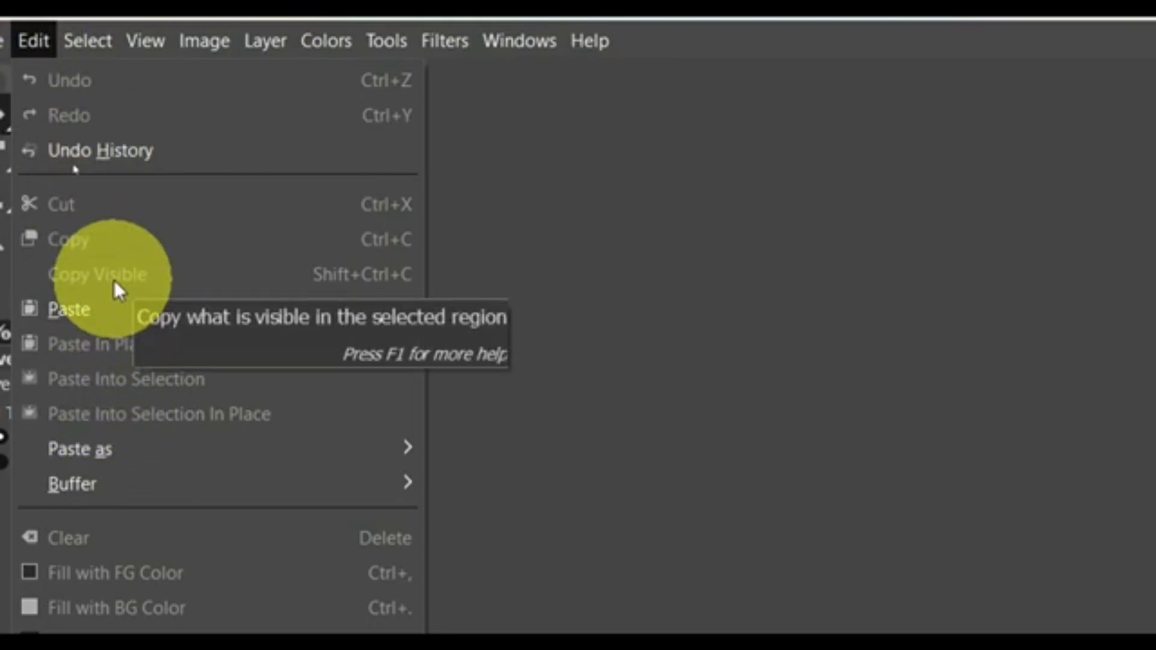
mouse_move(90, 39)
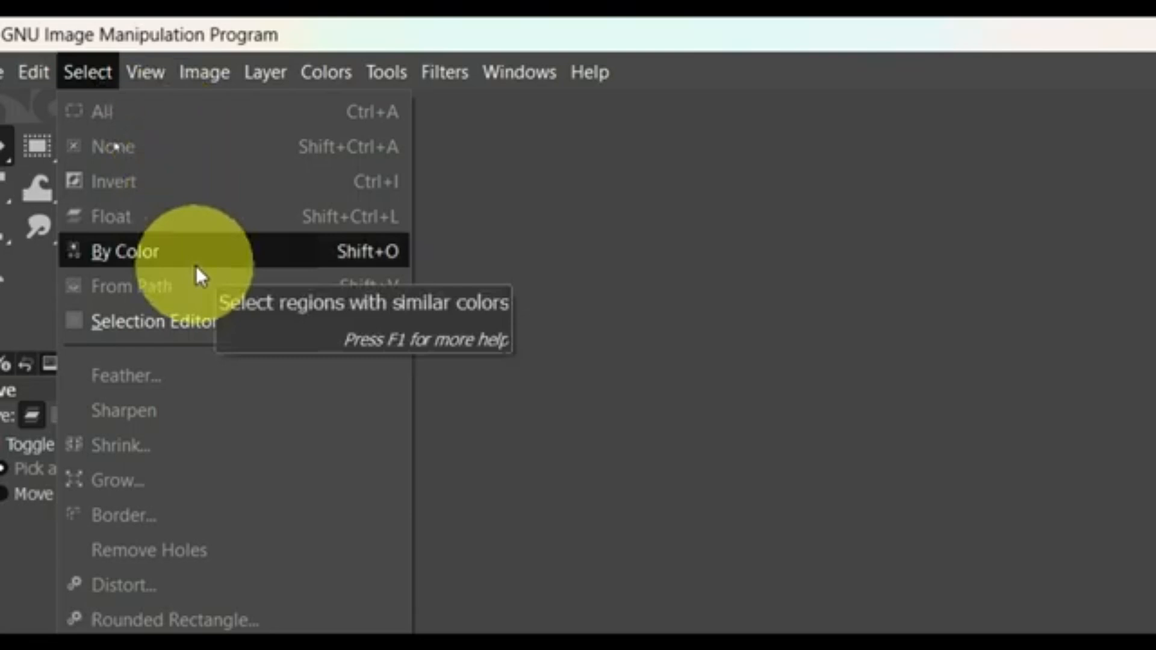
mouse_move(147, 85)
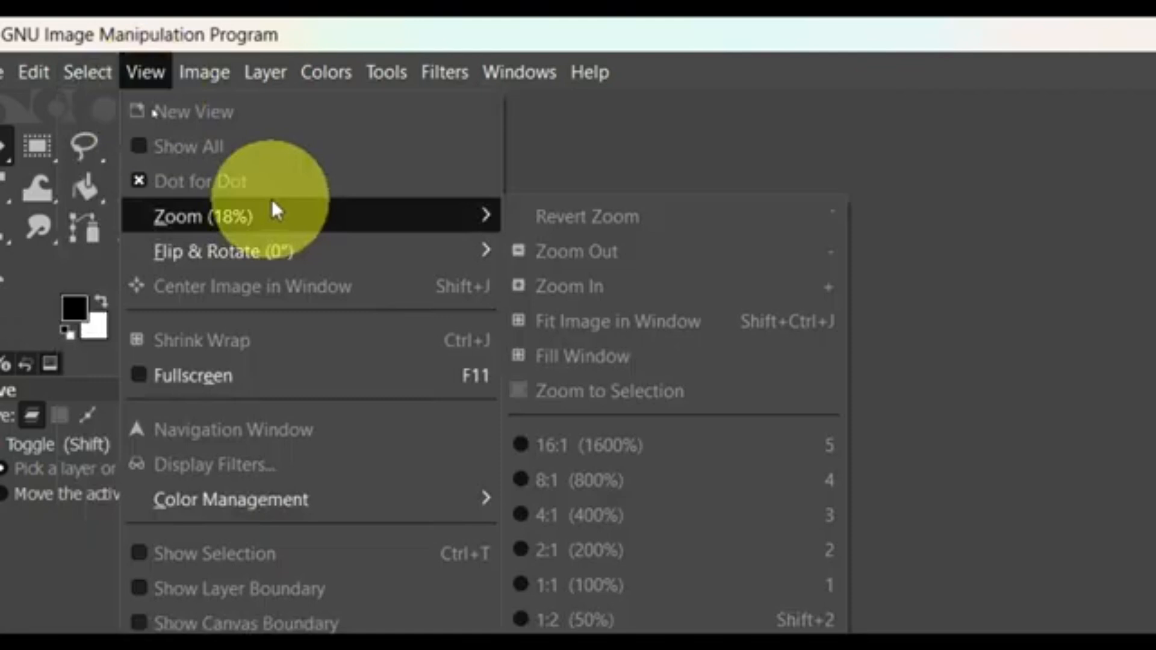
mouse_move(307, 254)
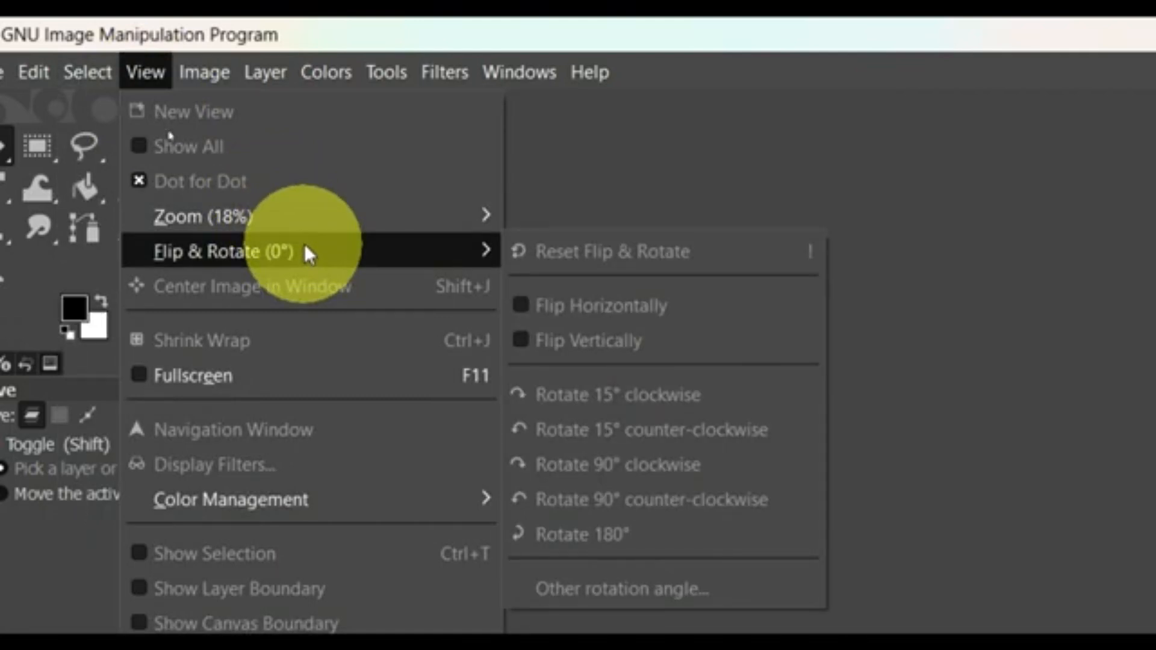
mouse_move(199, 72)
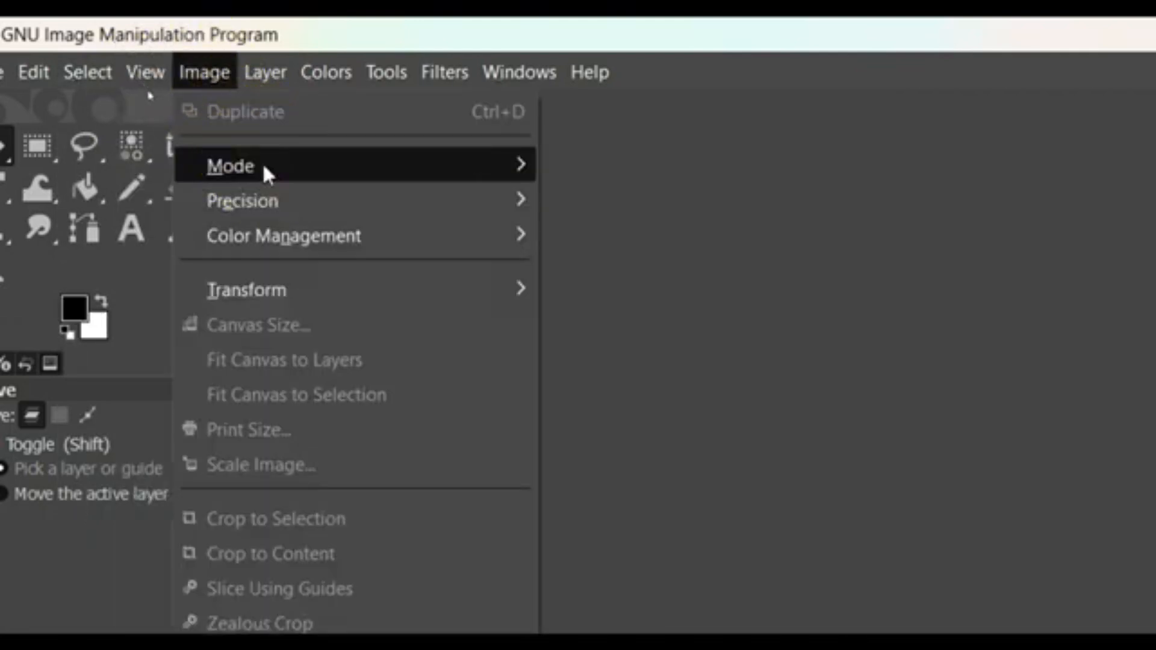
mouse_move(265, 167)
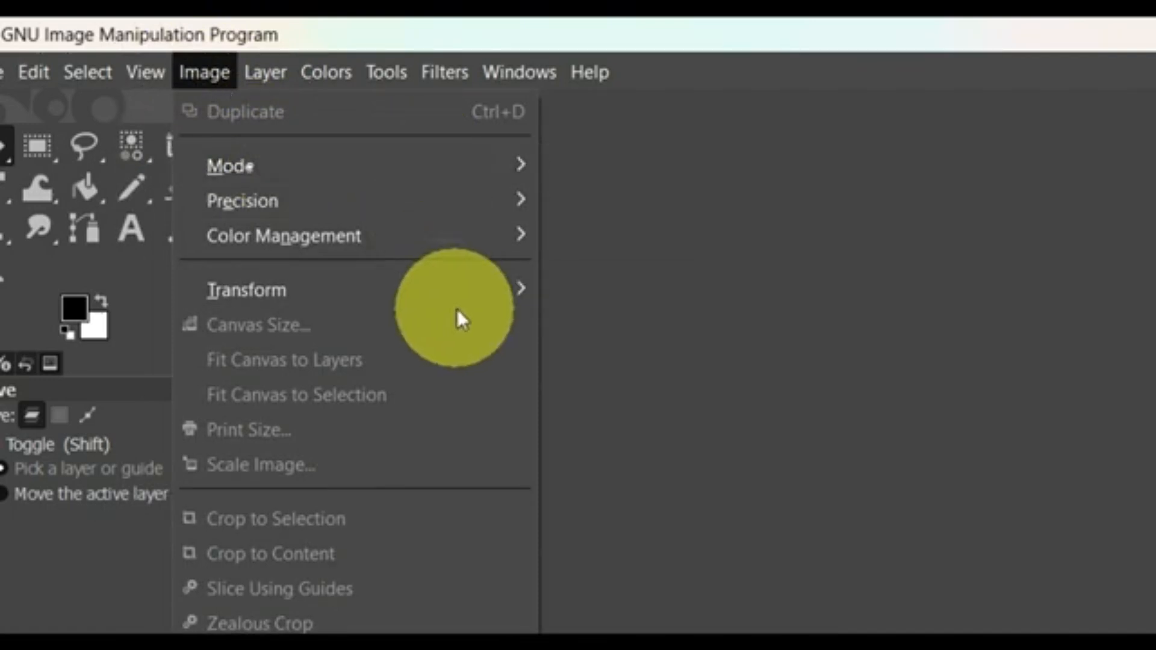
mouse_move(480, 301)
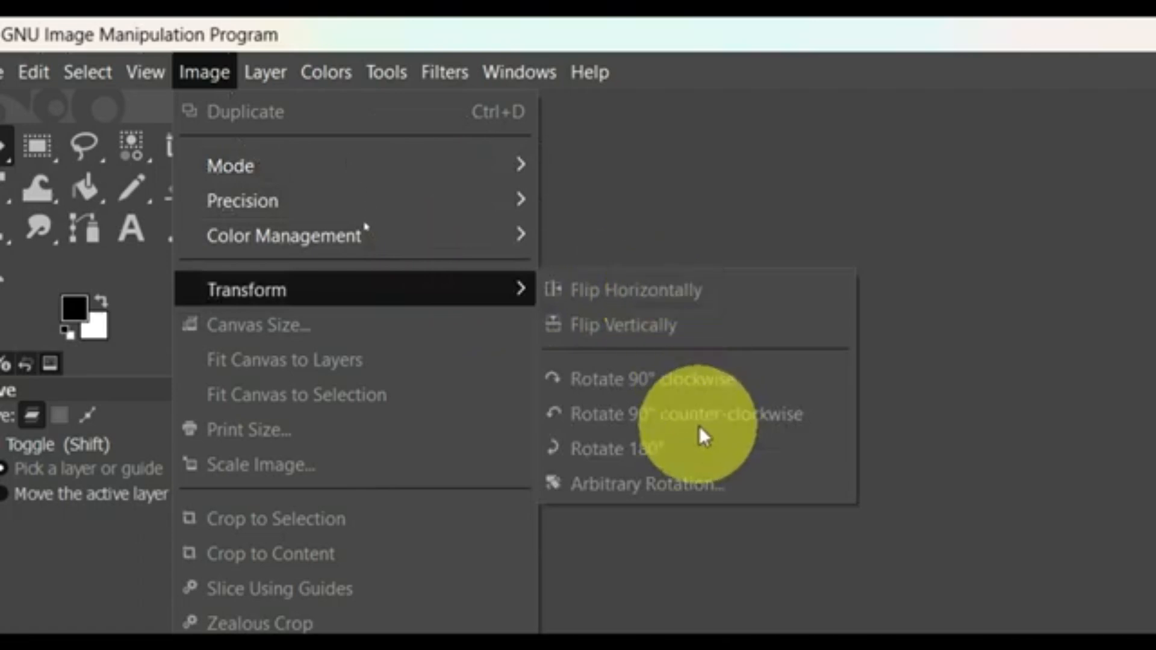
Examine the Layer, Colors, Tools, Windows and Filters commands, including the available blur filters.
mouse_move(272, 82)
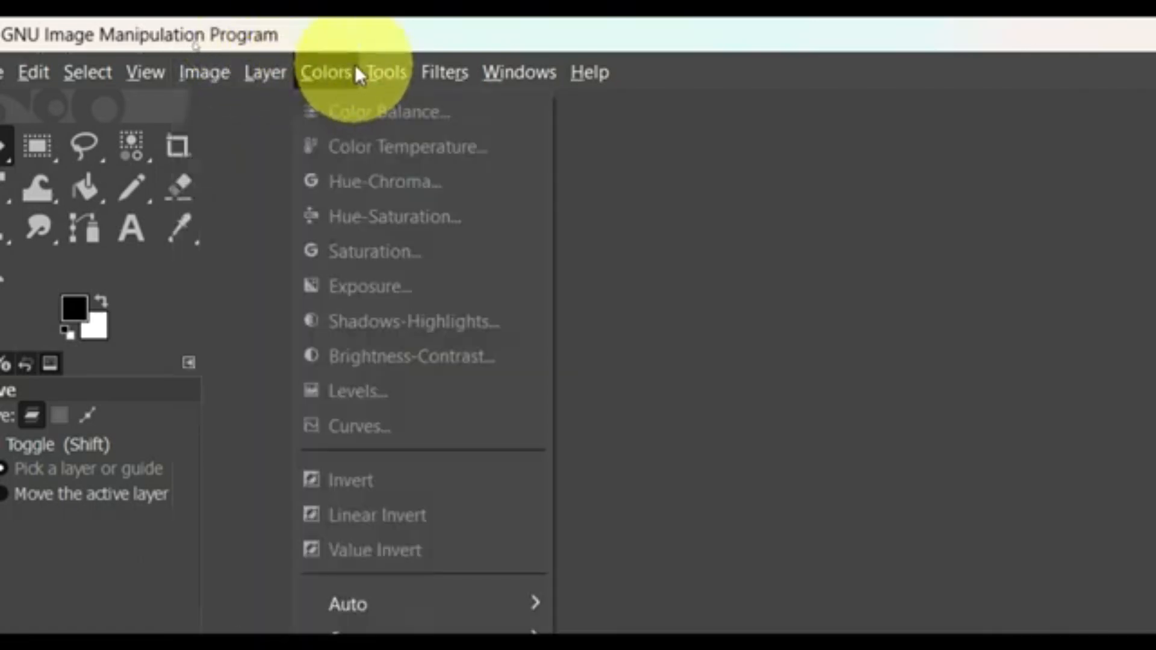
mouse_move(523, 72)
mouse_move(387, 78)
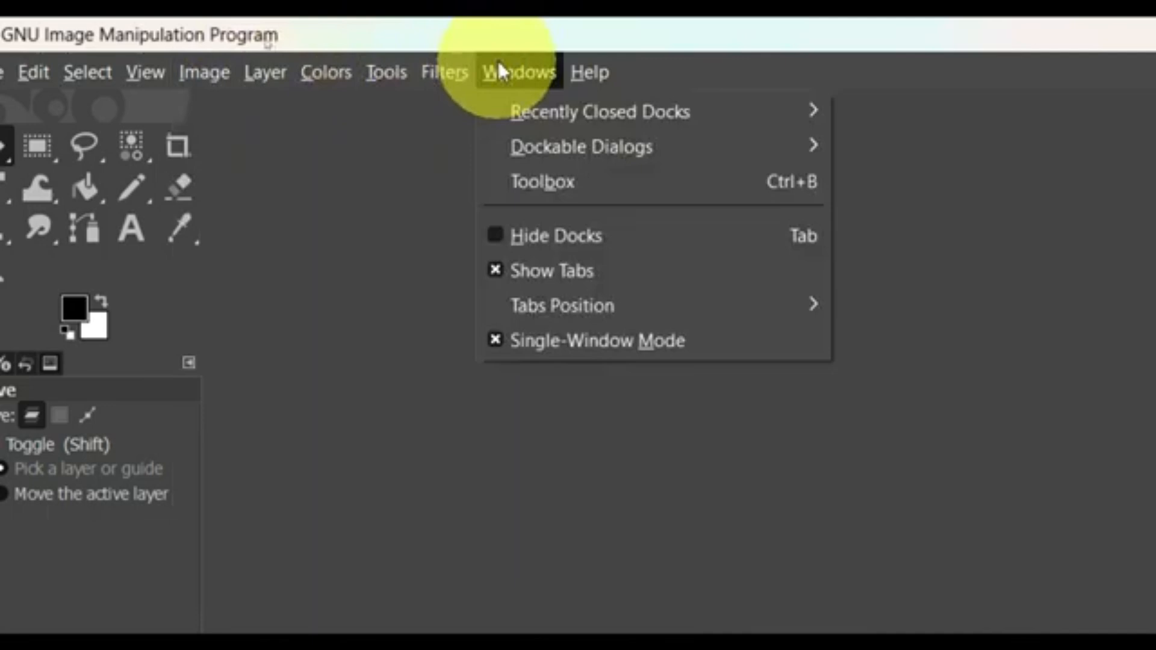
mouse_move(425, 70)
mouse_move(568, 233)
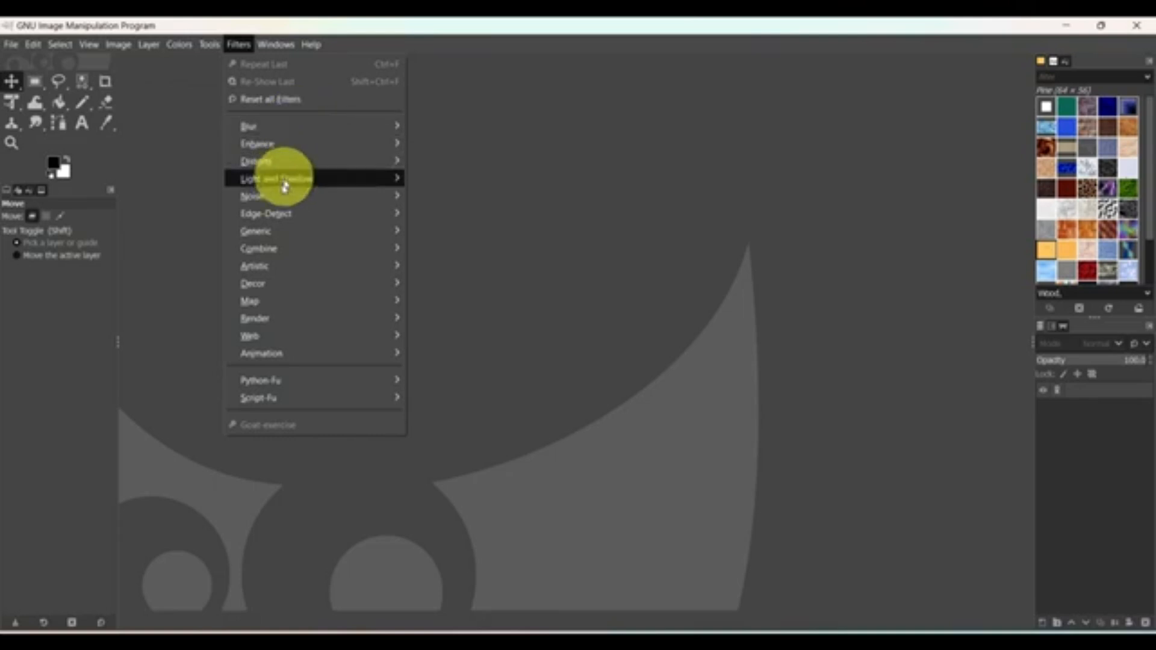
mouse_move(306, 217)
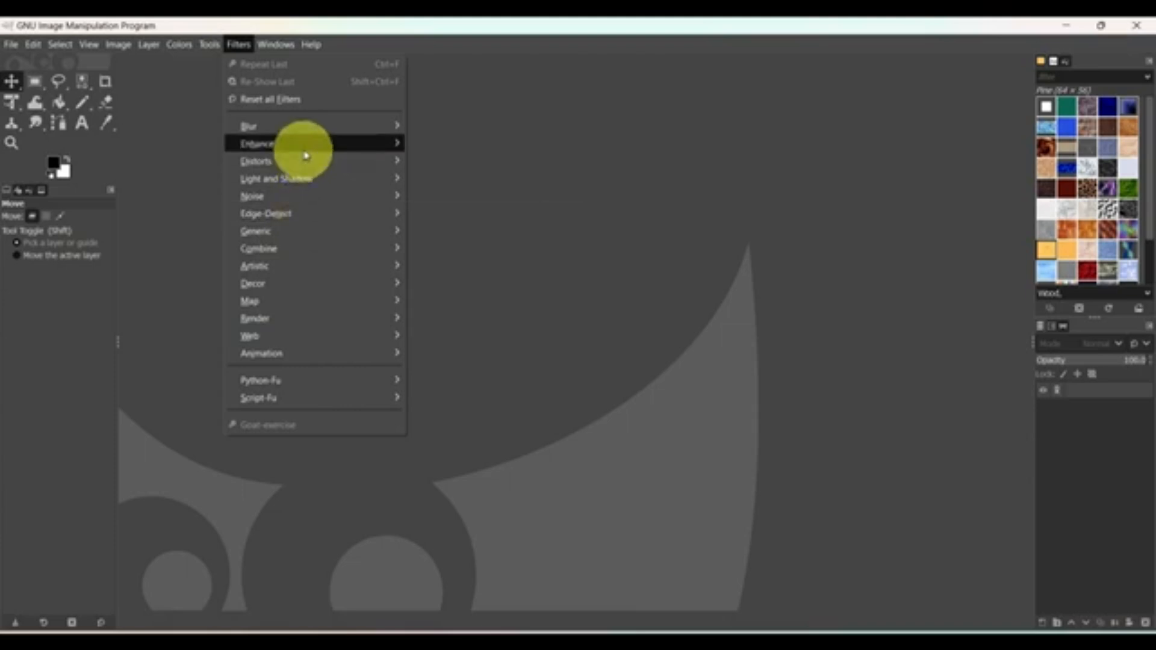
mouse_move(306, 137)
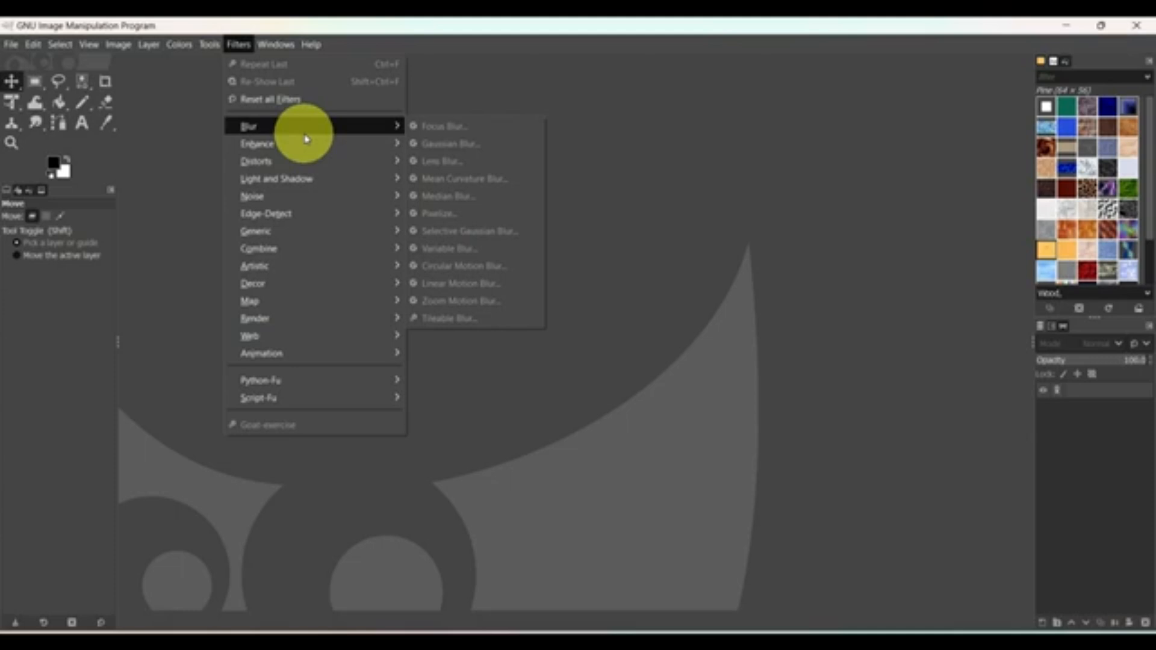
click(354, 60)
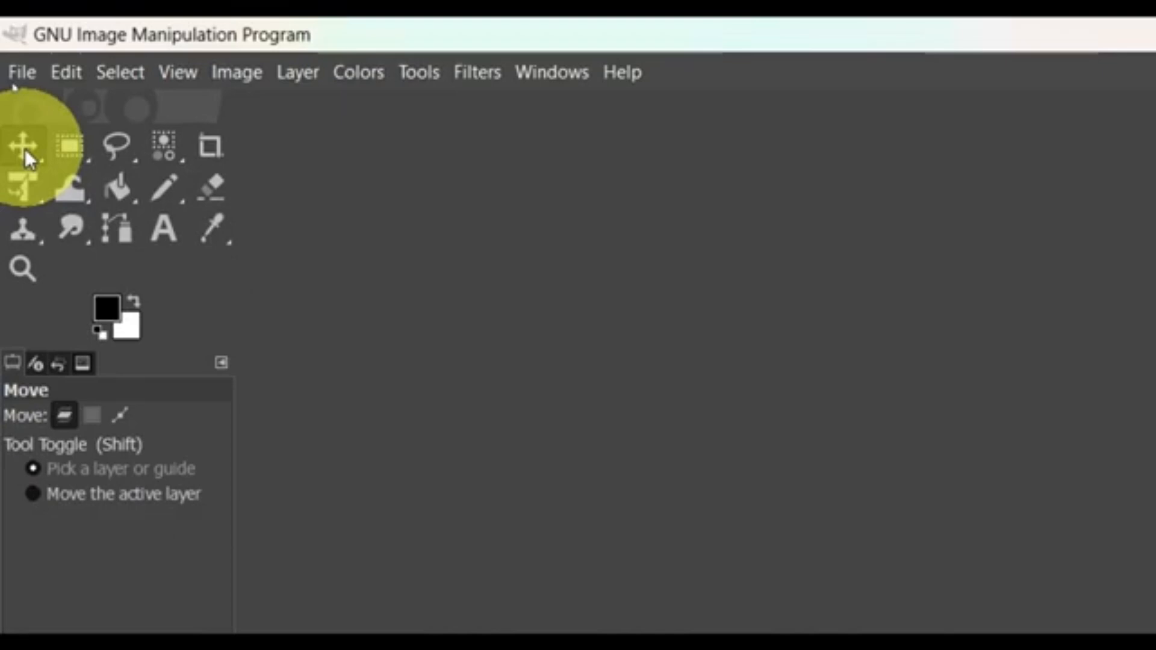
Review the tools grouped with Move, Rectangle Select and Select by Color, and activate the Crop tool.
click(24, 149)
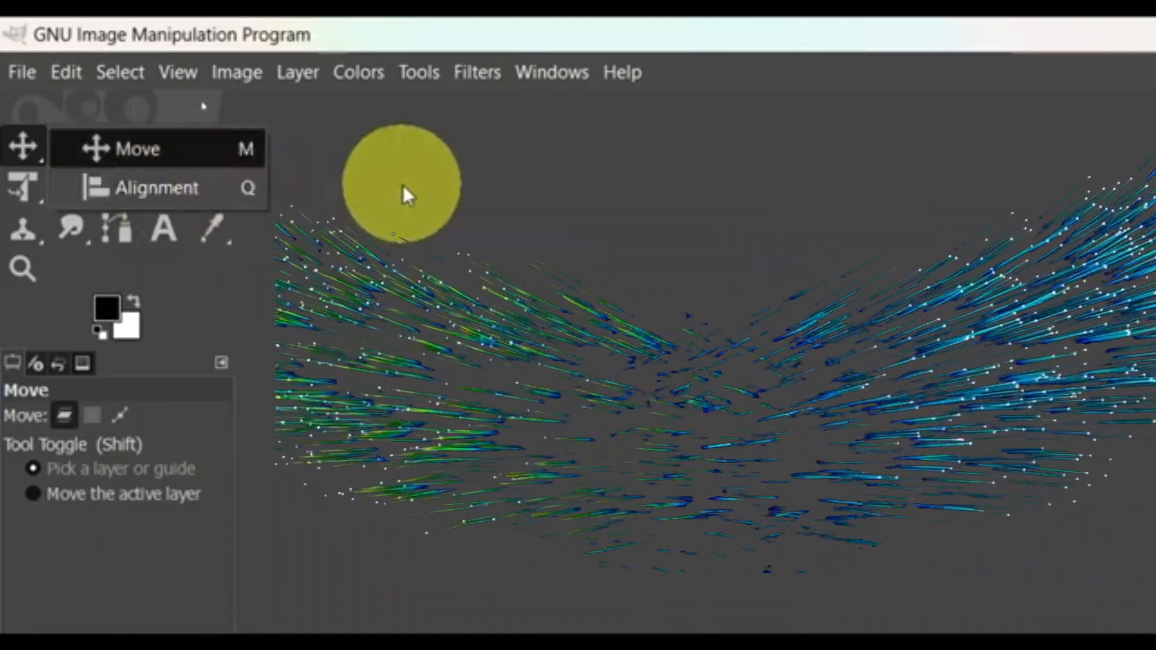
click(403, 186)
right_click(88, 154)
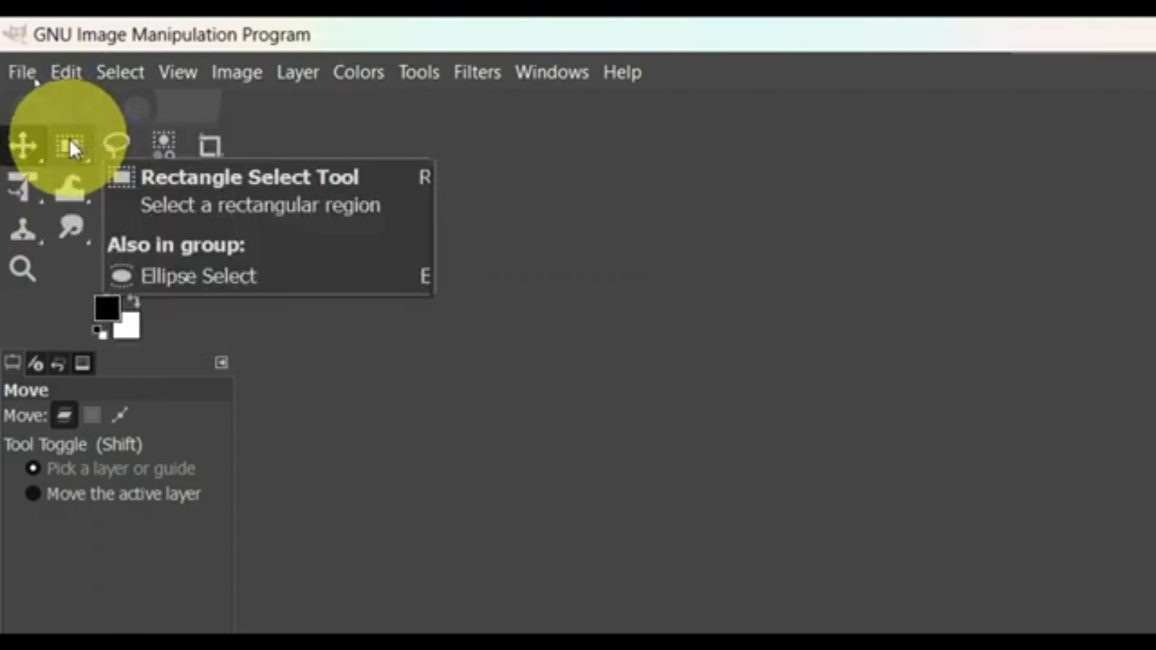
click(134, 154)
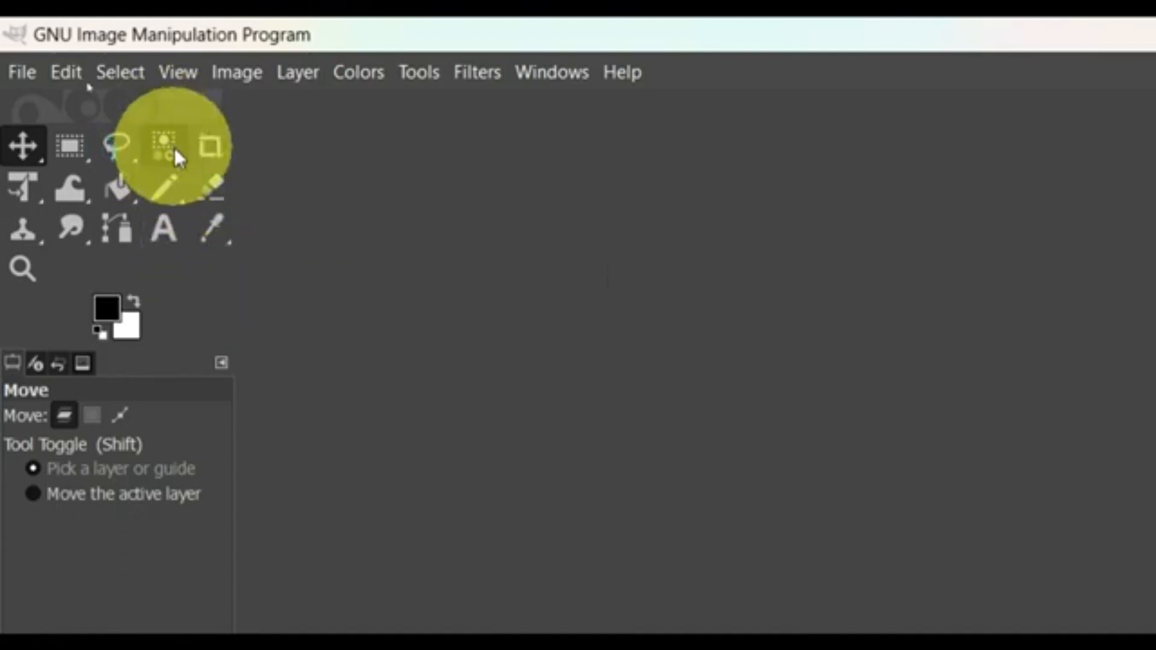
click(175, 147)
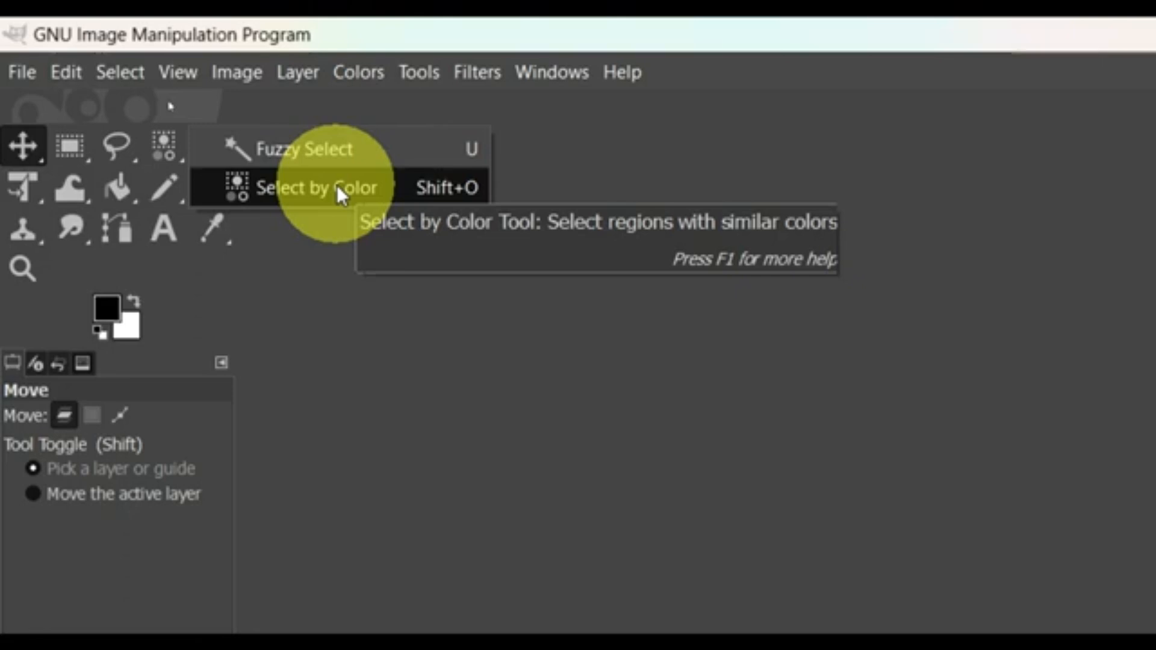
click(197, 263)
click(212, 146)
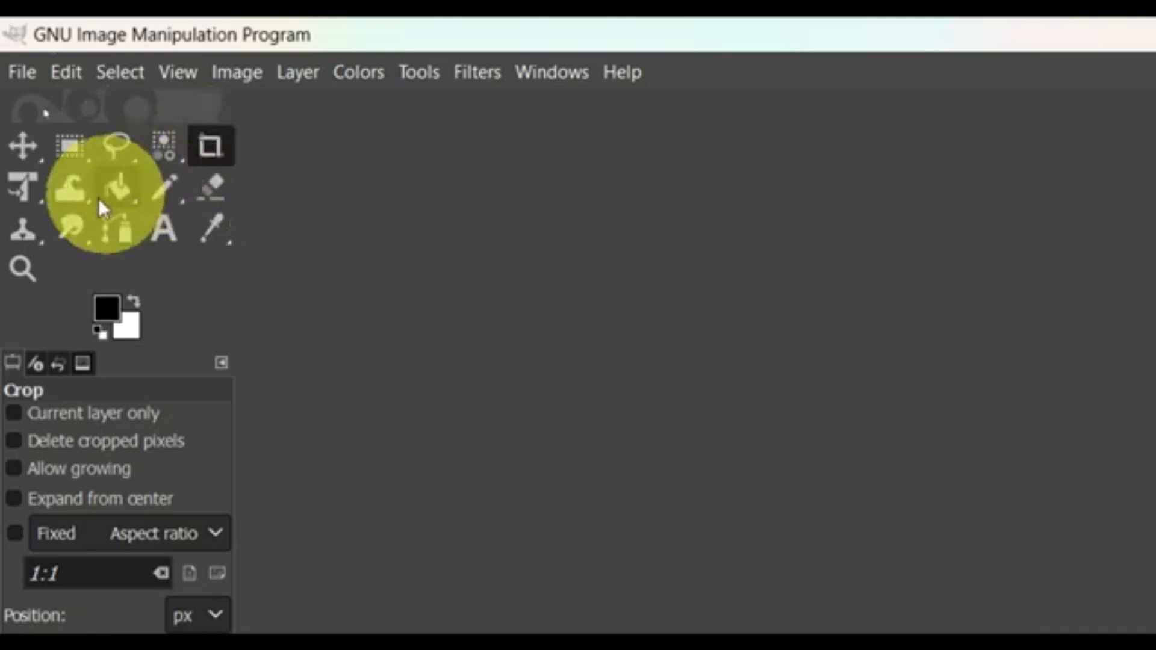
Examine the tools grouped with Unified Transform, Warp Transform, Bucket Fill, Pencil and Clone.
click(16, 189)
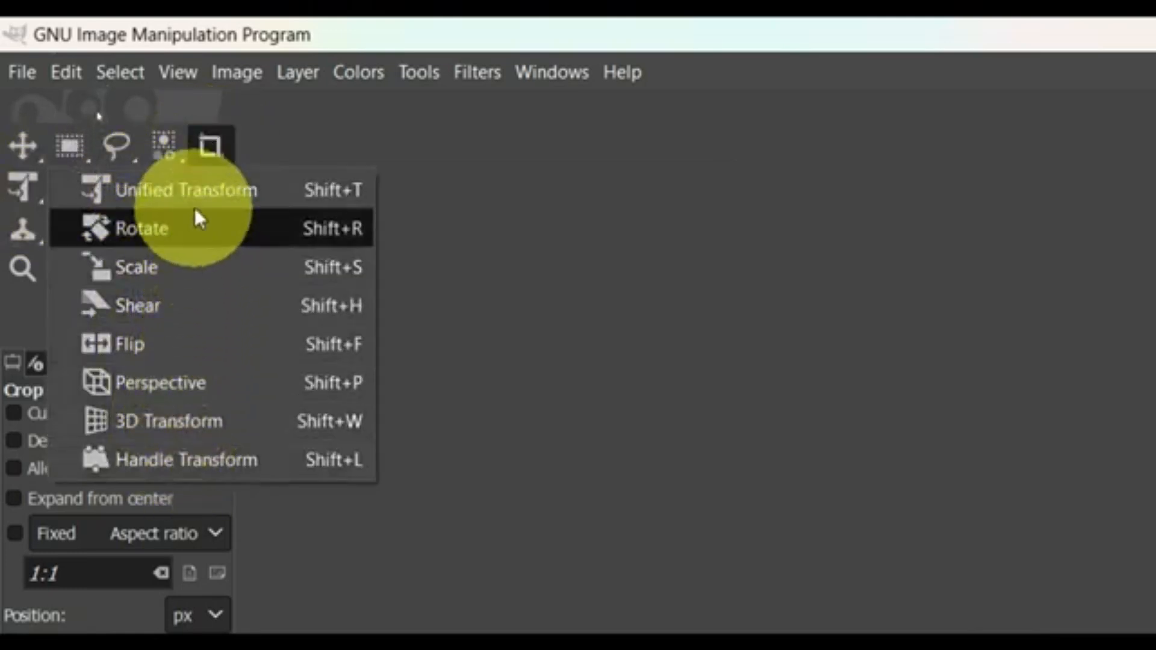
click(14, 307)
drag(76, 180, 188, 186)
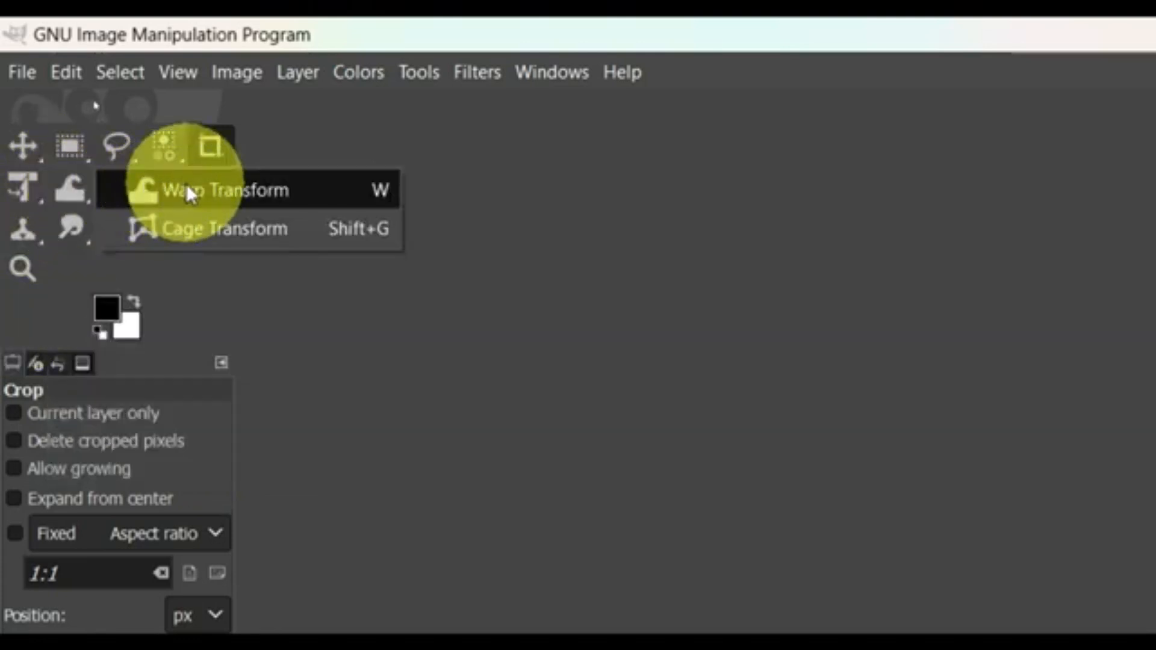
click(224, 301)
right_click(134, 188)
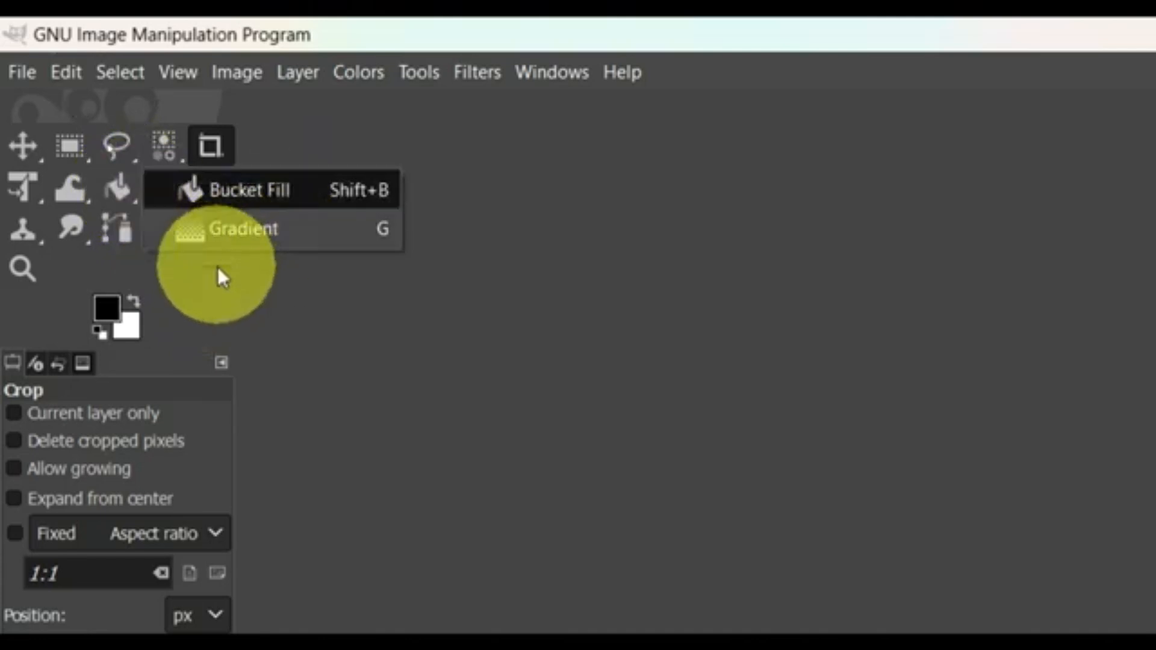
click(222, 277)
right_click(163, 190)
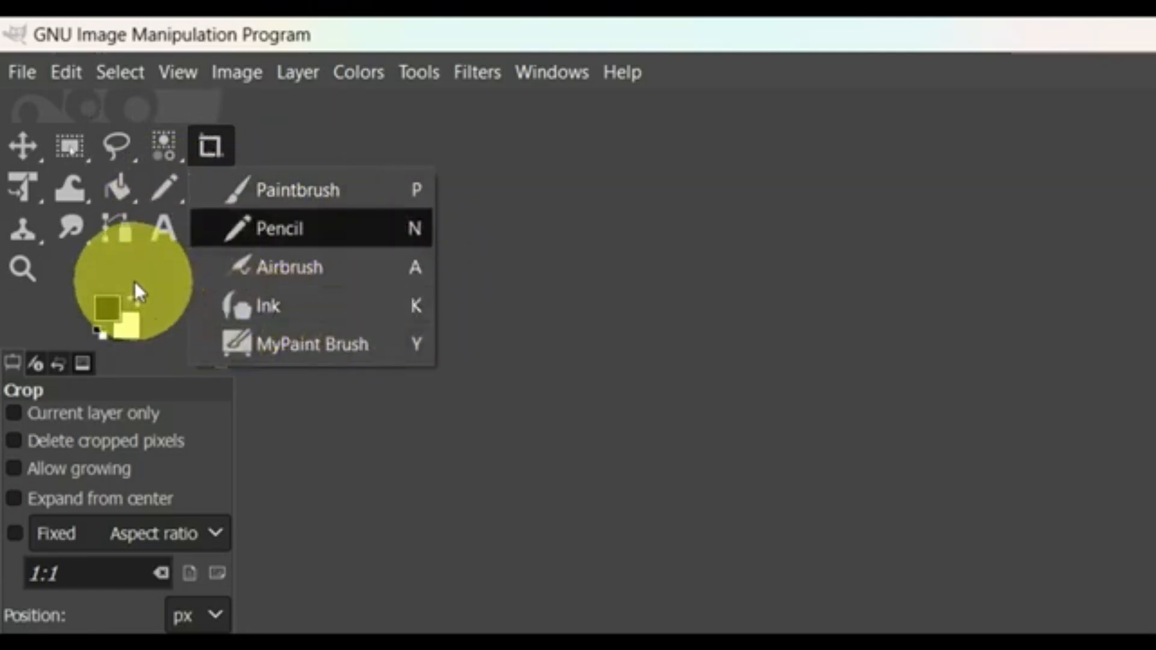
click(160, 259)
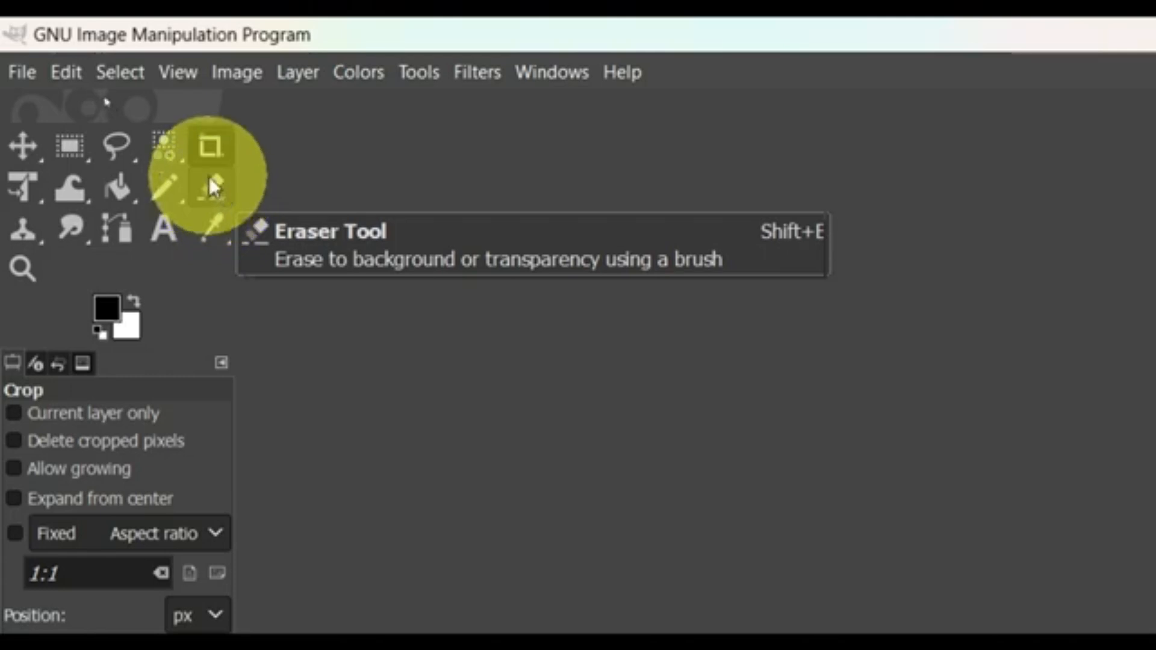
right_click(34, 233)
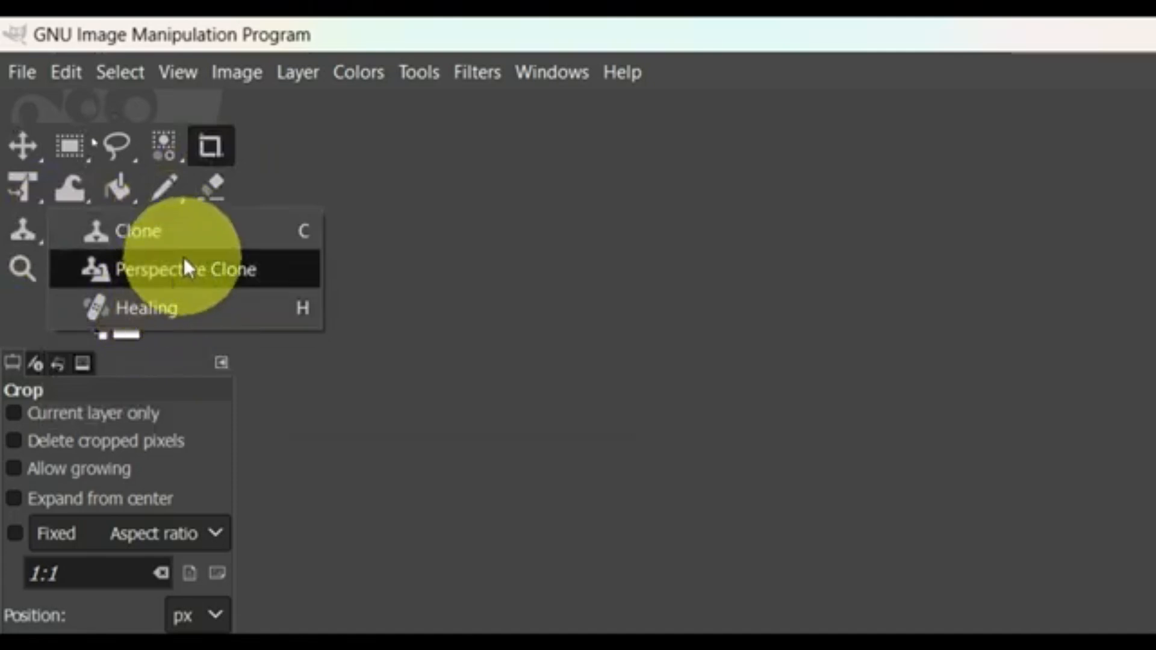
click(28, 291)
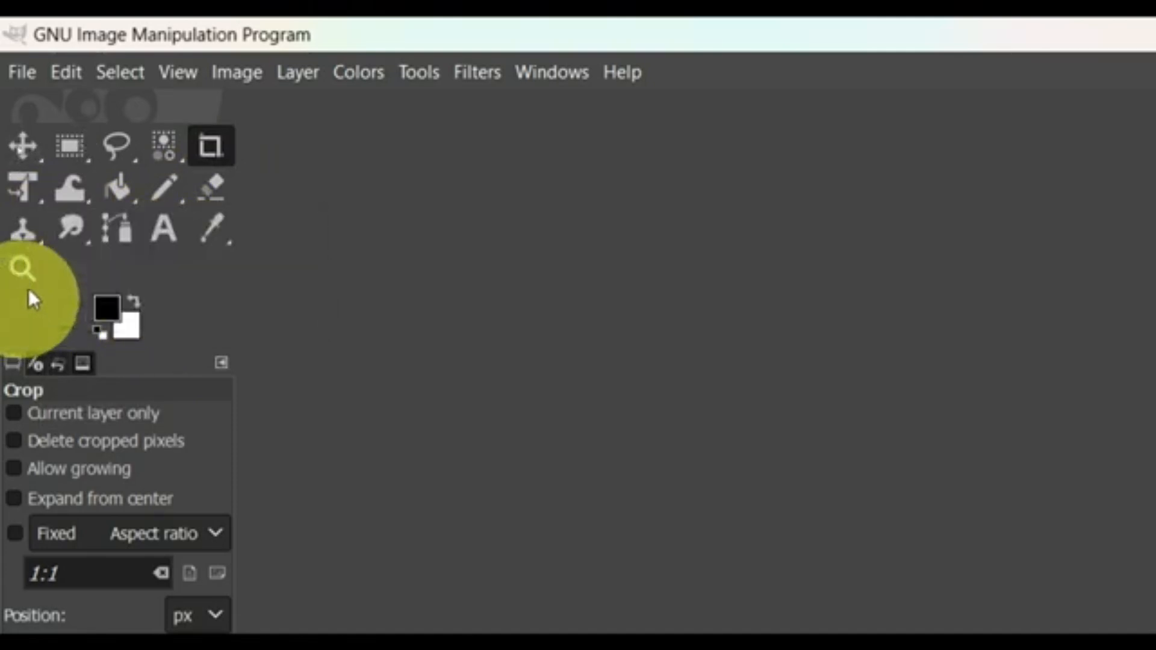
Review the tools grouped with Smudge, and compare the tool options of Bucket Fill, Text and Warp Transform.
right_click(85, 220)
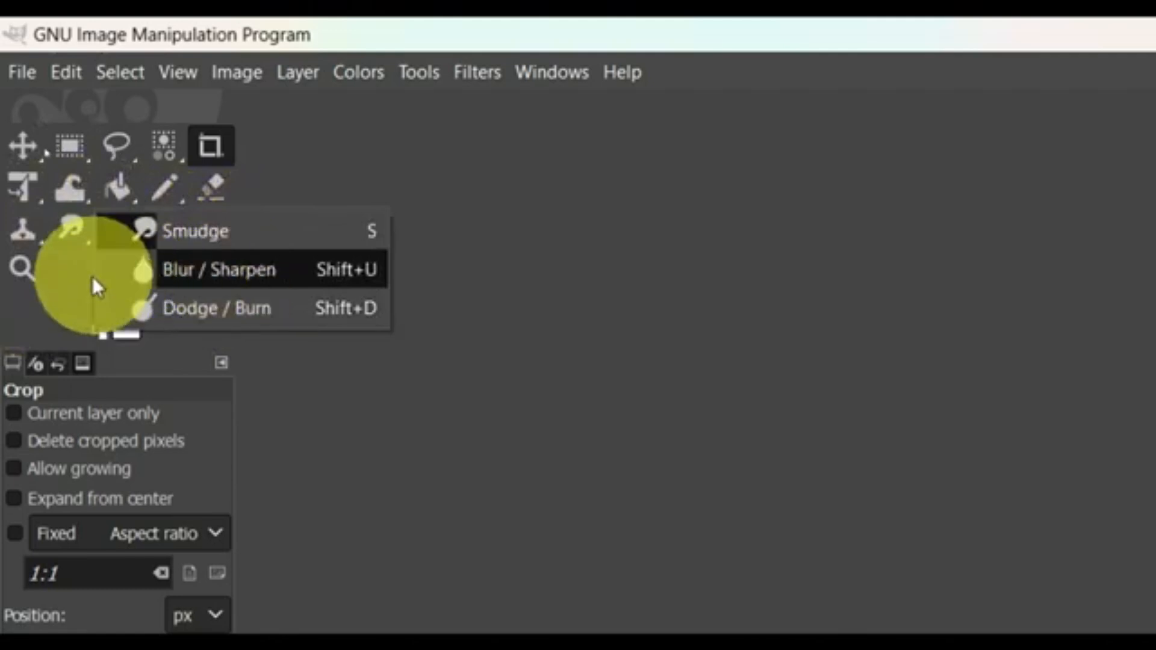
click(55, 302)
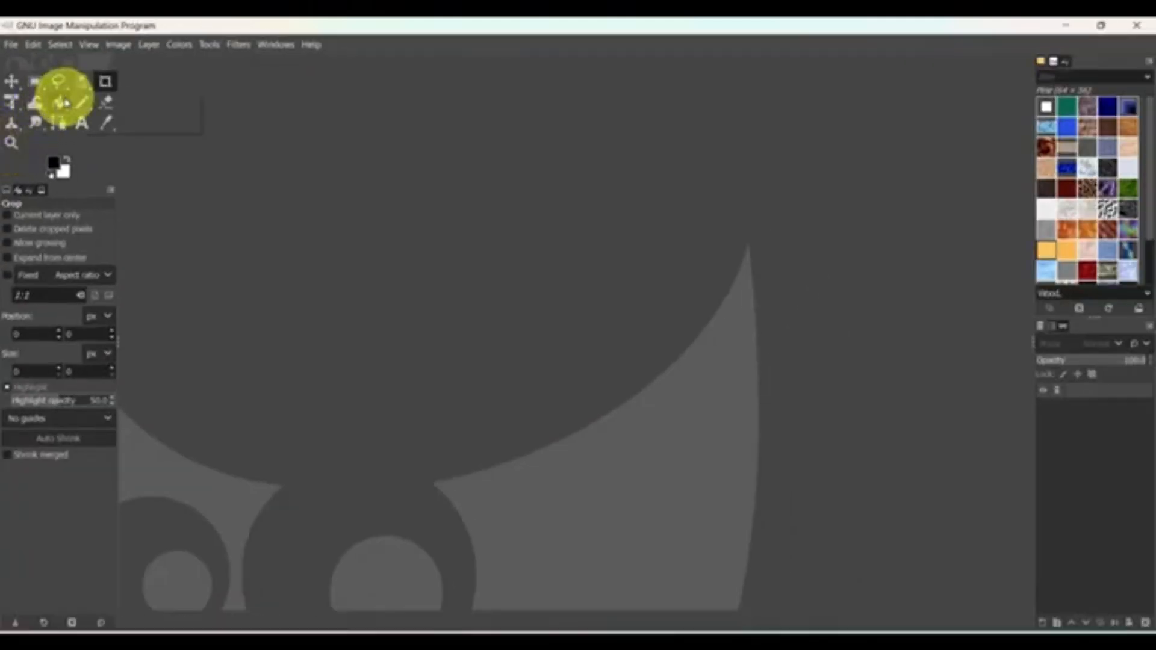
click(121, 104)
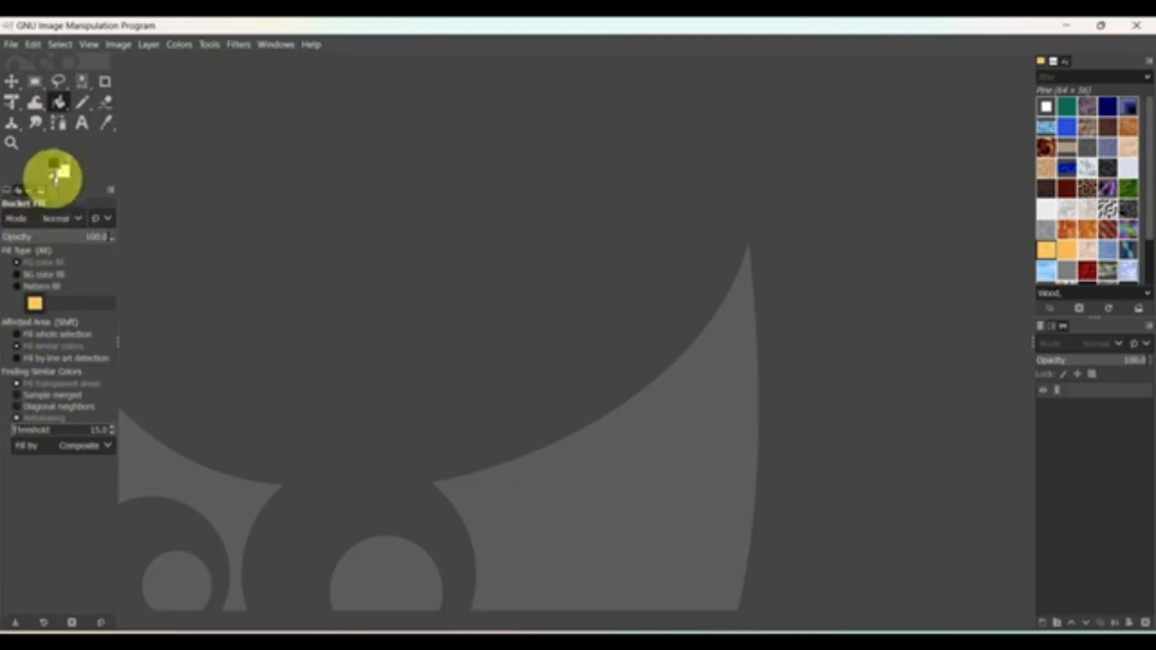
click(80, 124)
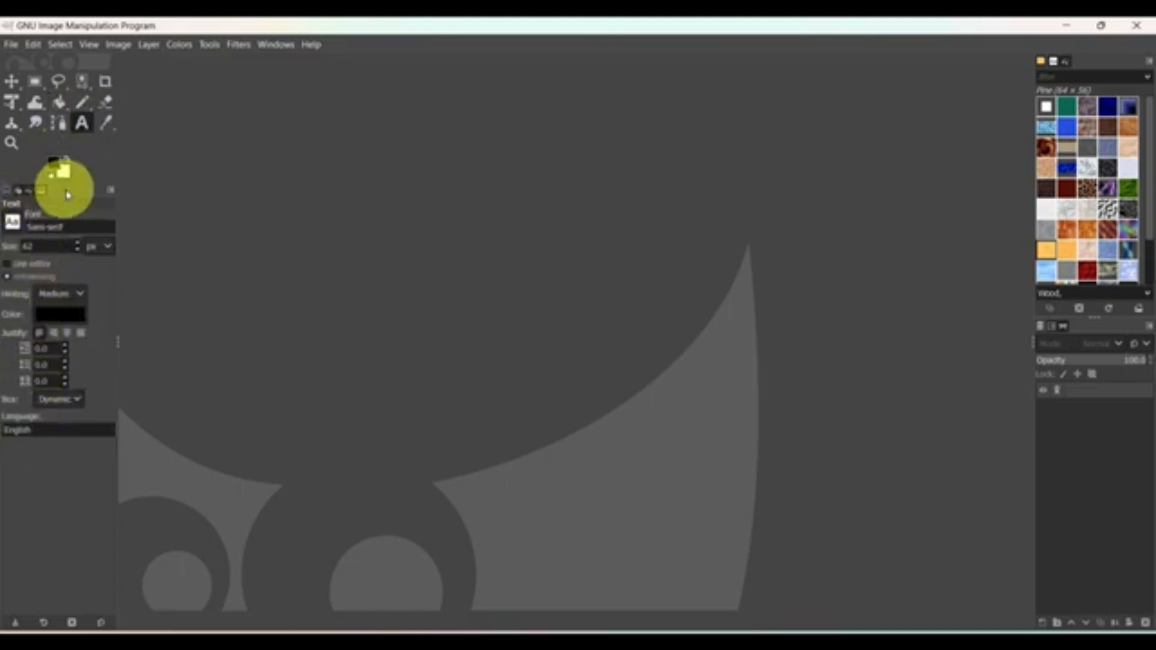
click(35, 103)
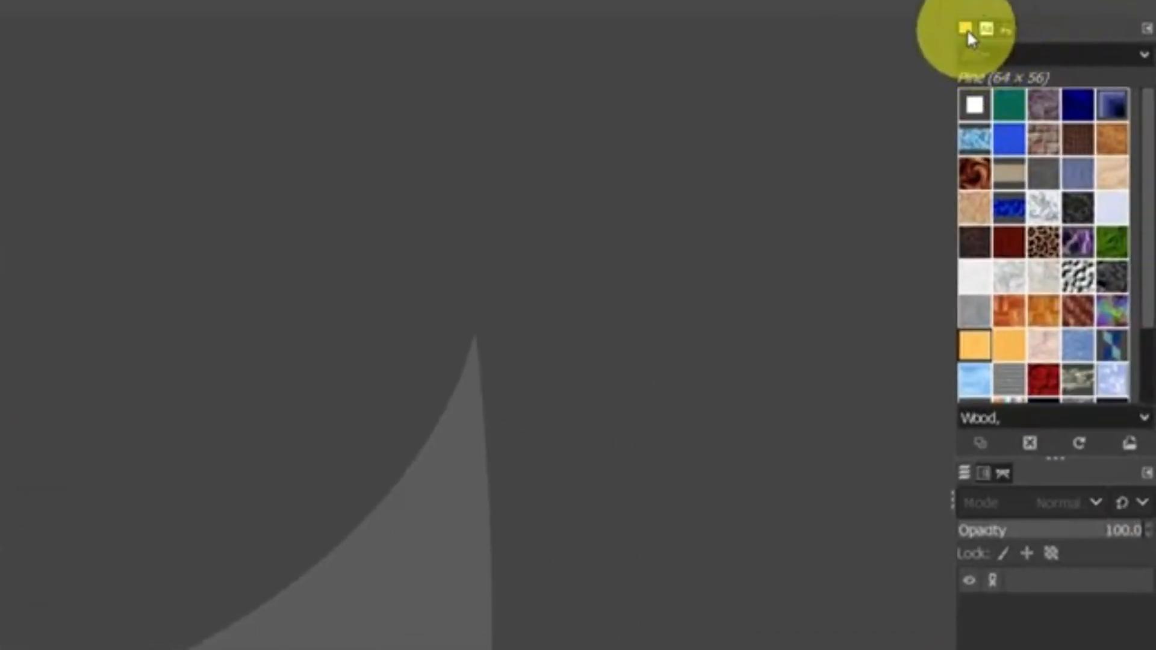
Browse the available fonts in the Fonts dialog and view the Undo History dialog.
click(984, 29)
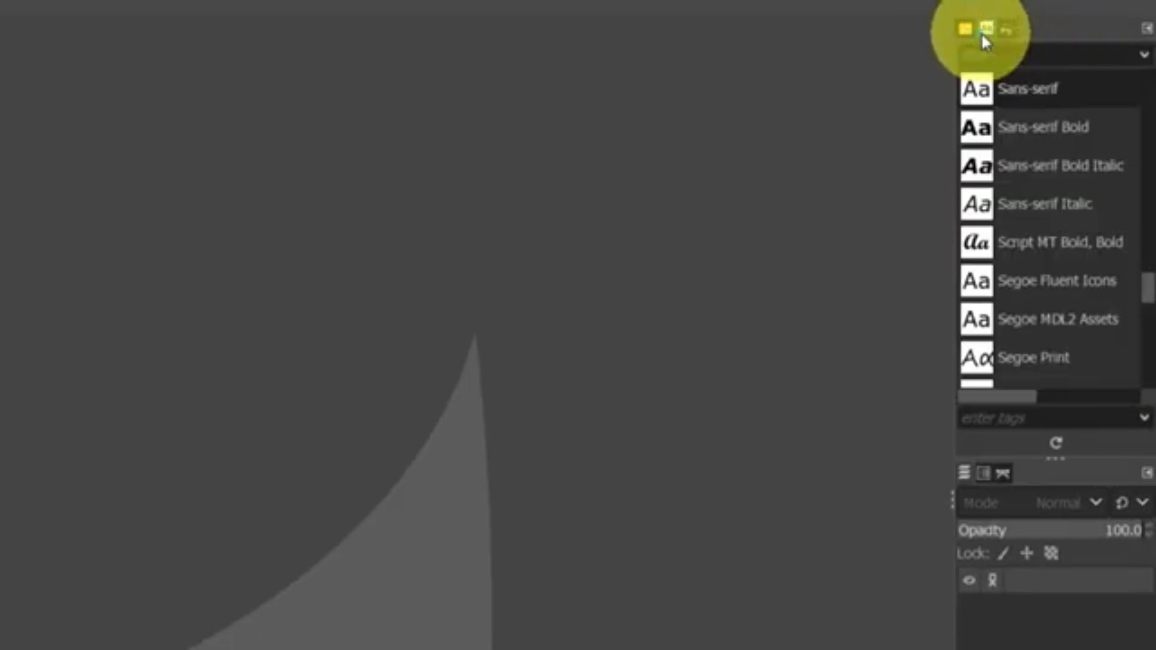
scroll(1031, 153, down, 8)
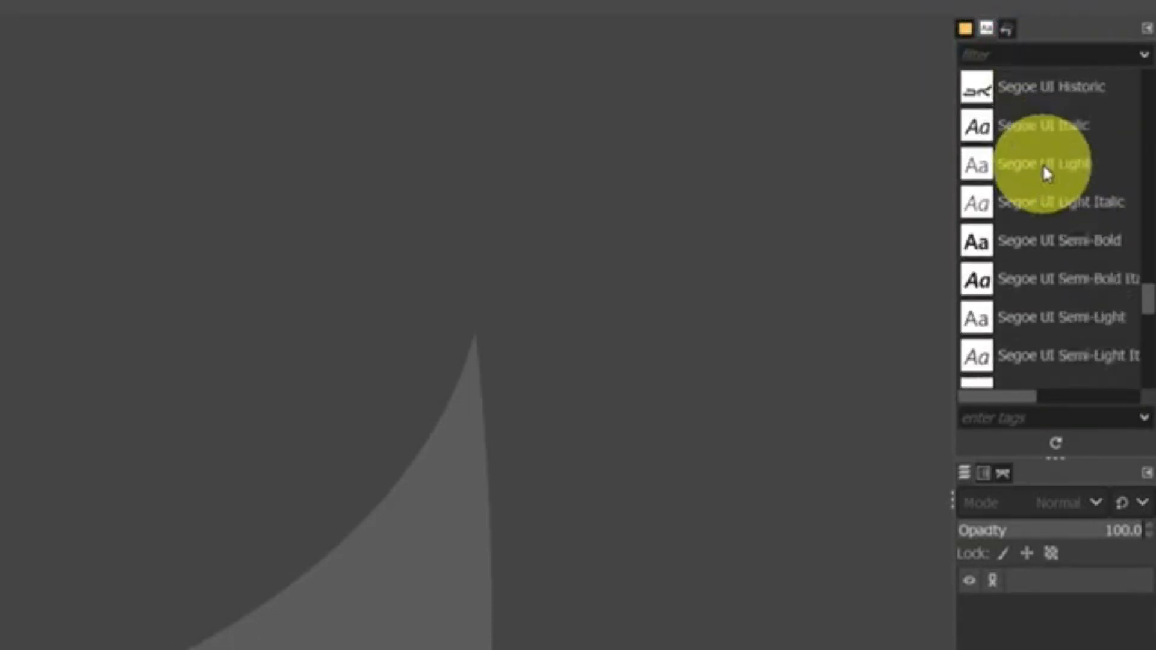
scroll(1043, 164, up, 5)
scroll(1045, 170, up, 6)
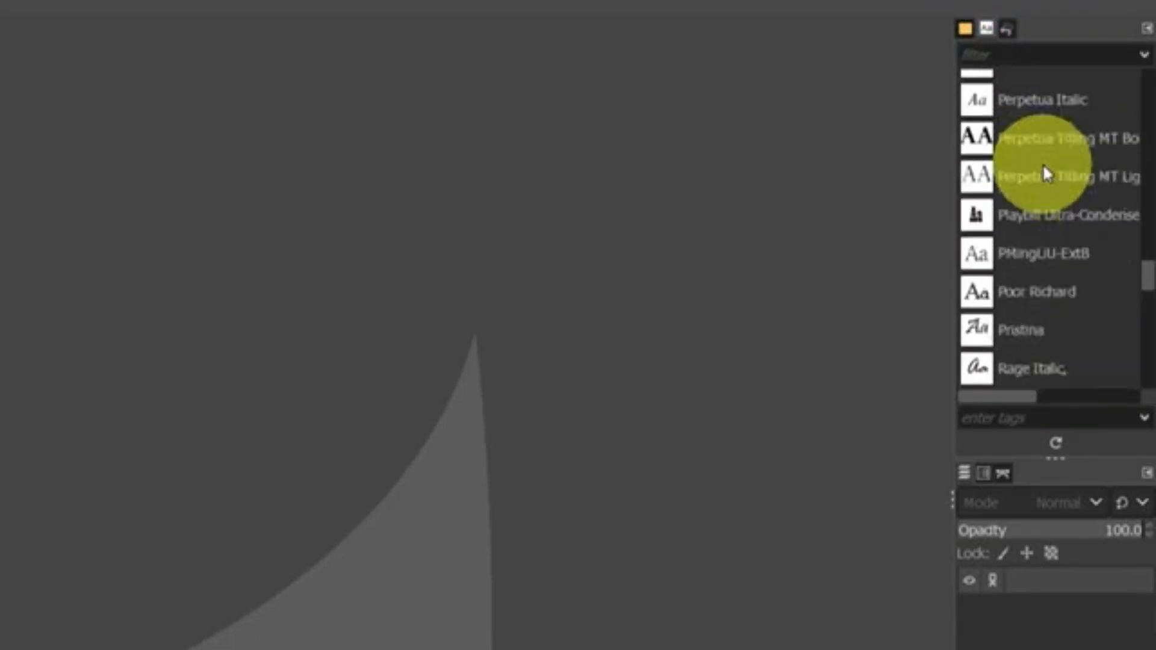
click(1007, 29)
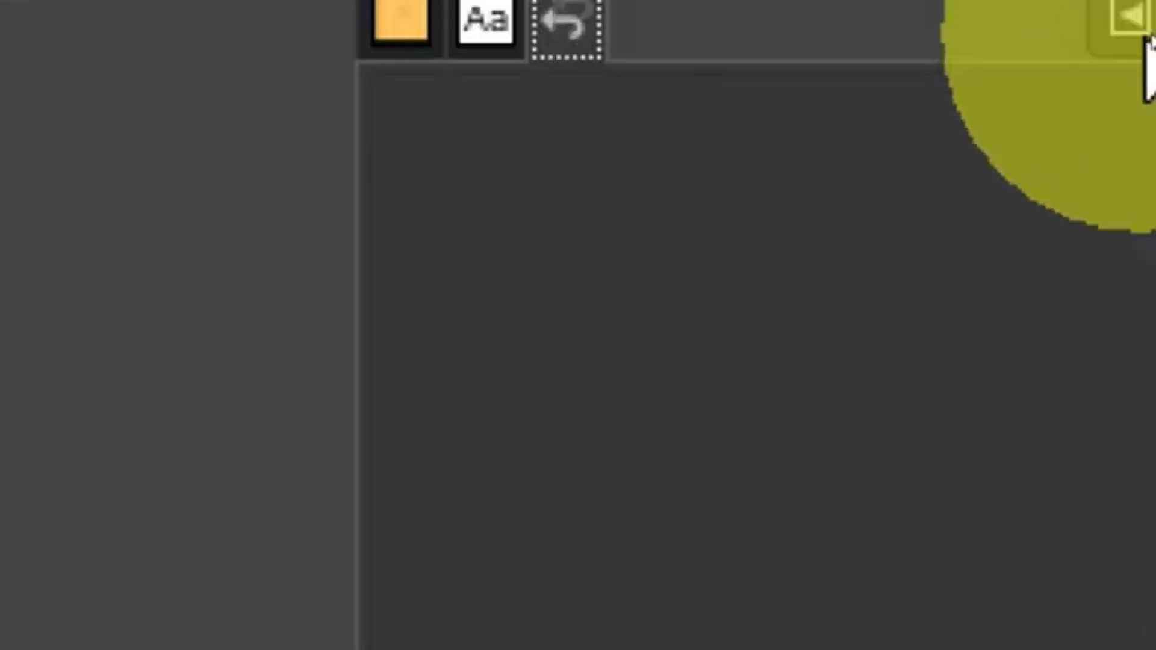
Add the FG/BG color dialog as a new tab in the dock that holds Undo History.
click(1143, 38)
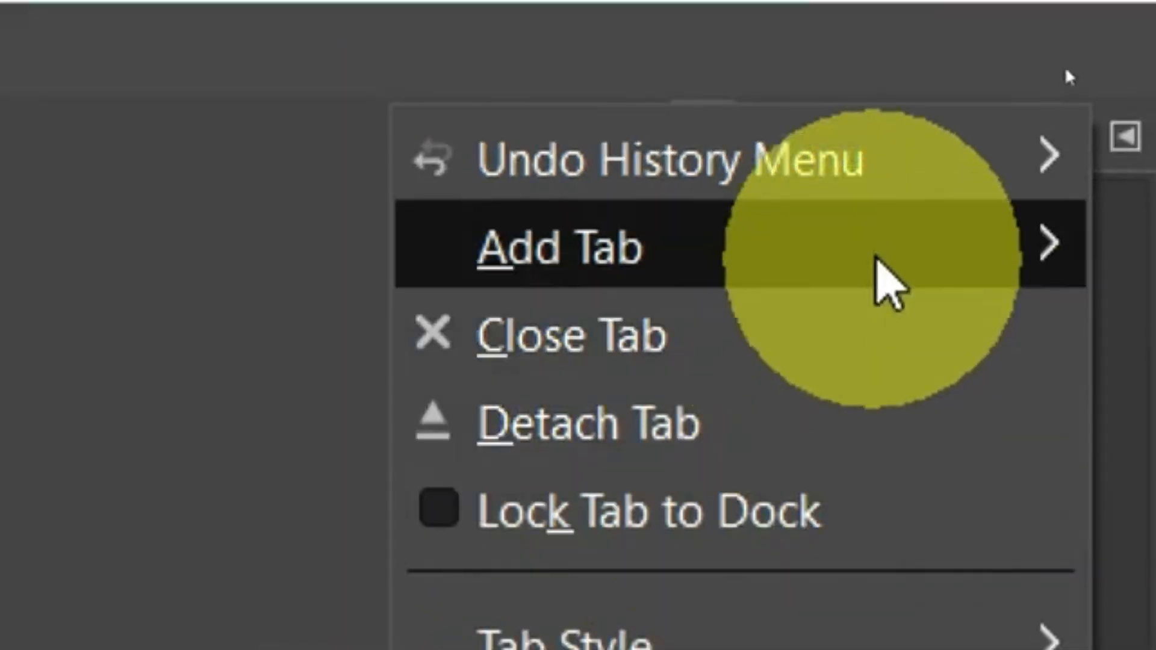
mouse_move(890, 266)
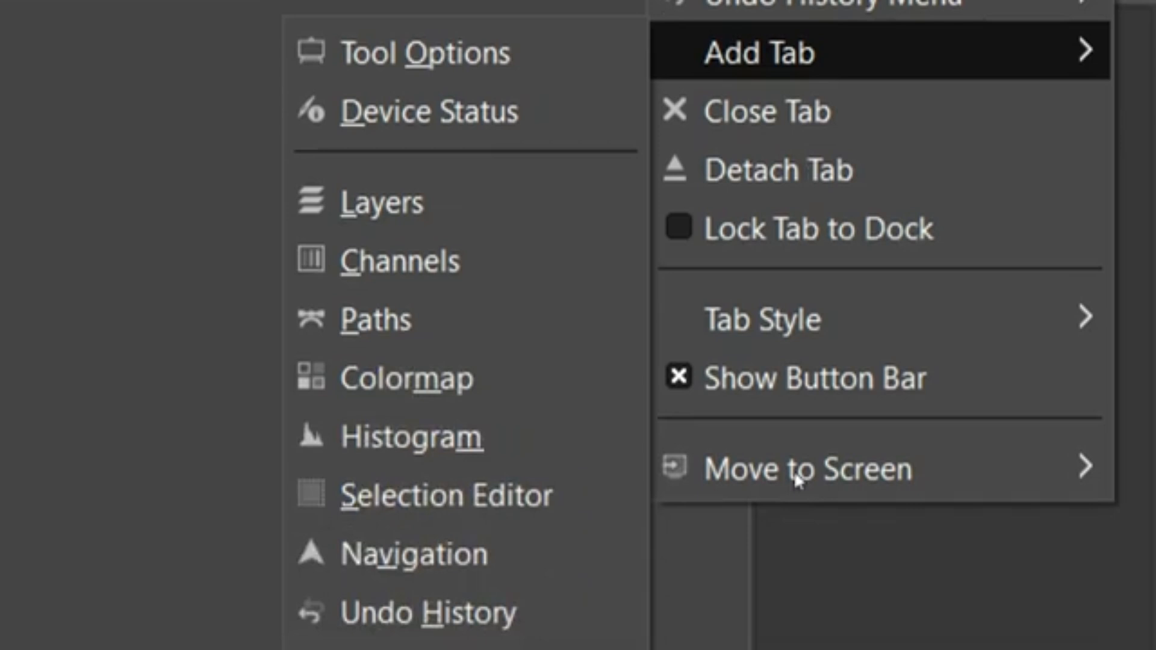
click(794, 470)
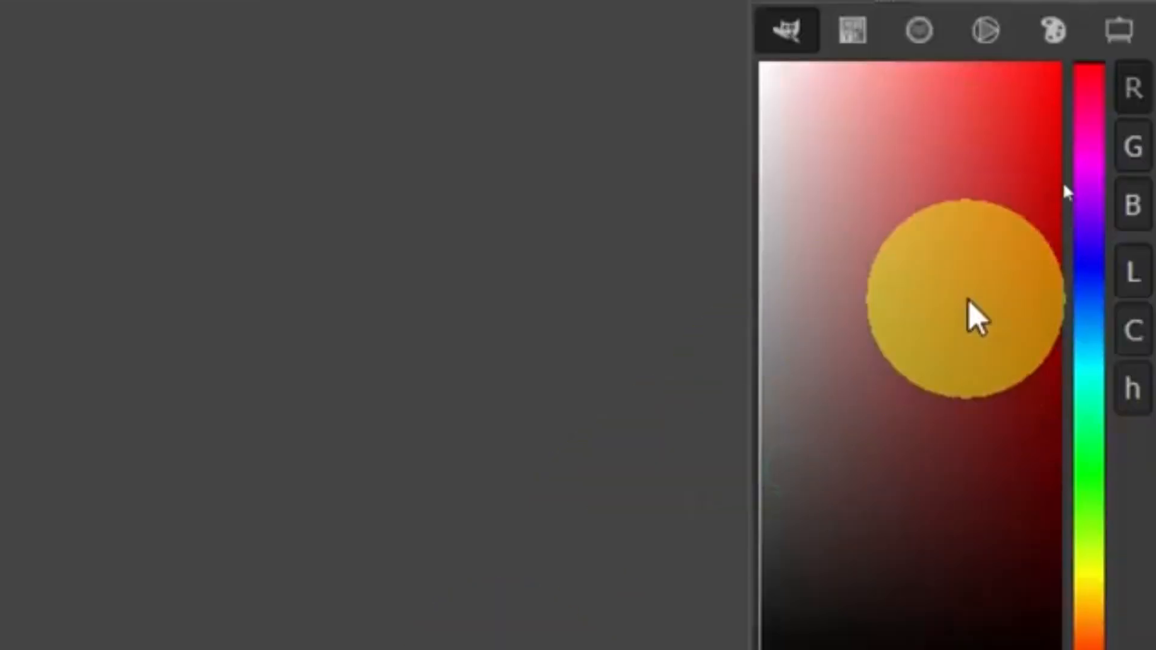
Review the dock's tab options and close the Patterns tab.
click(1136, 25)
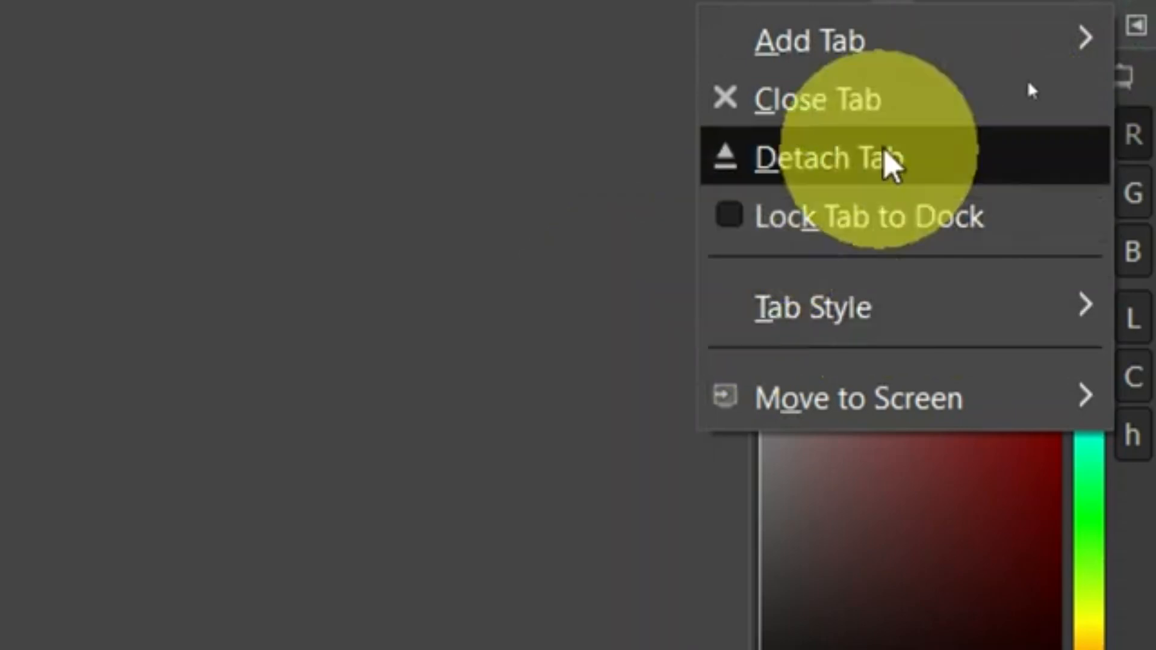
click(536, 277)
click(769, 28)
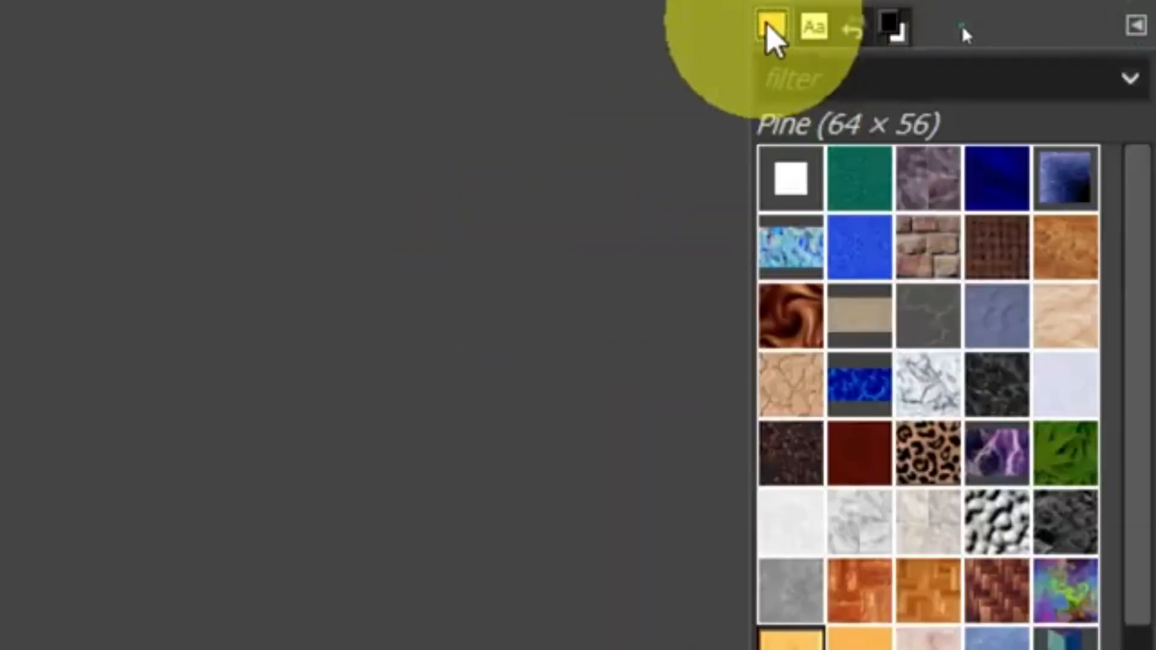
click(1136, 26)
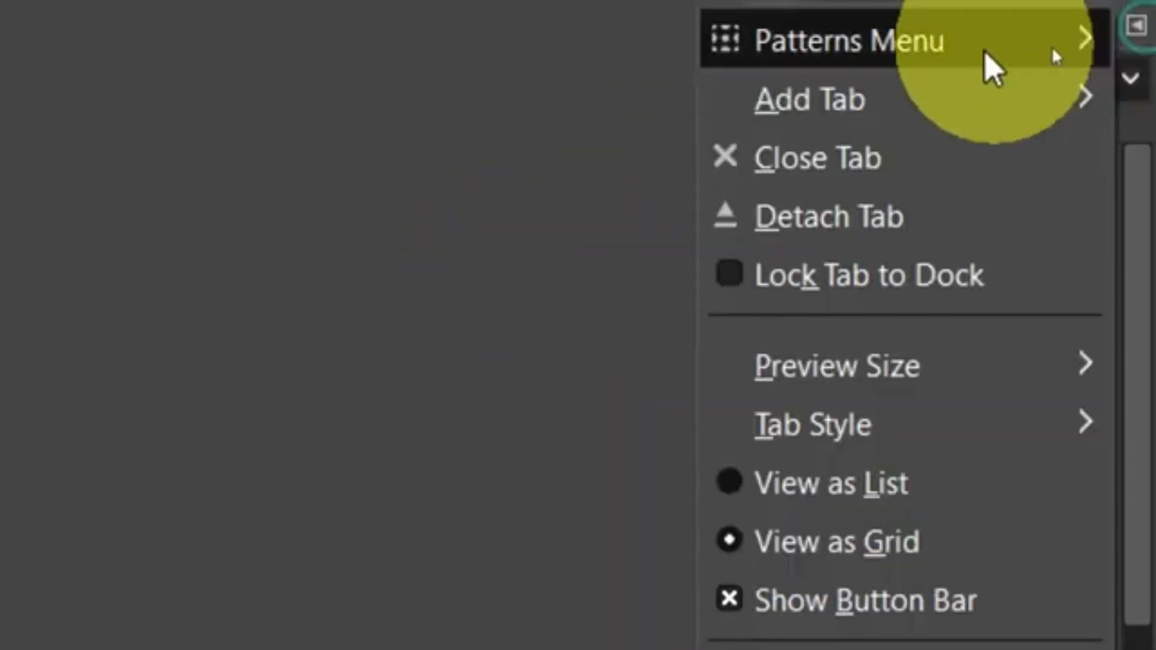
click(793, 171)
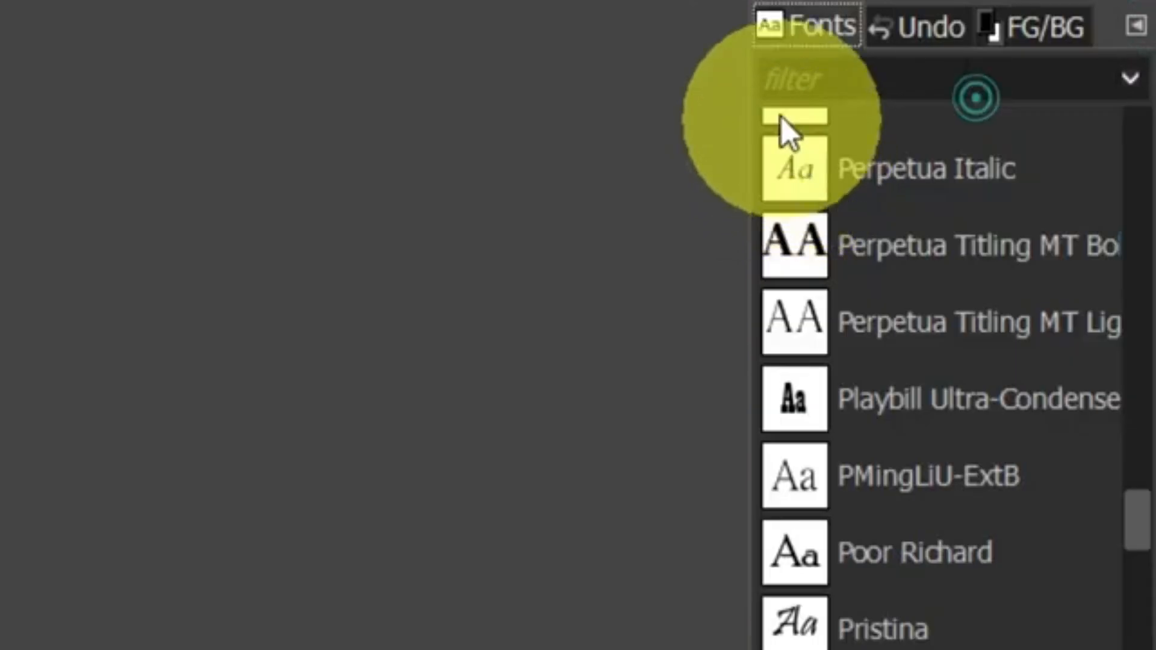
View the Undo History and FG/BG color dialogs, and return to the Fonts dialog.
click(921, 30)
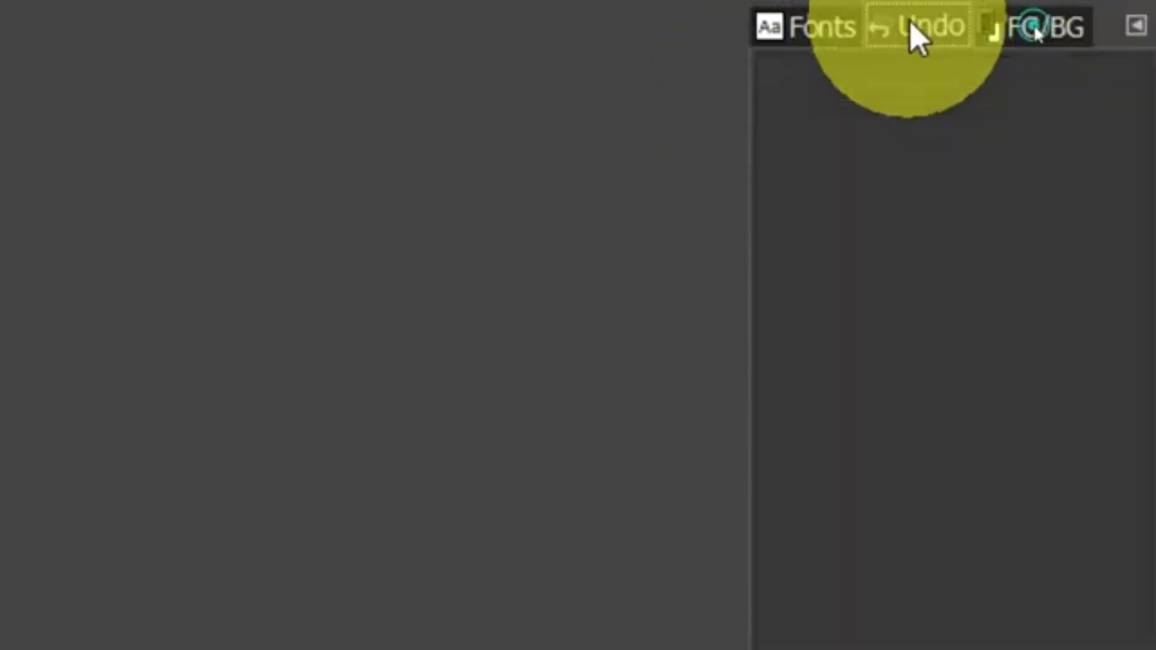
click(1026, 27)
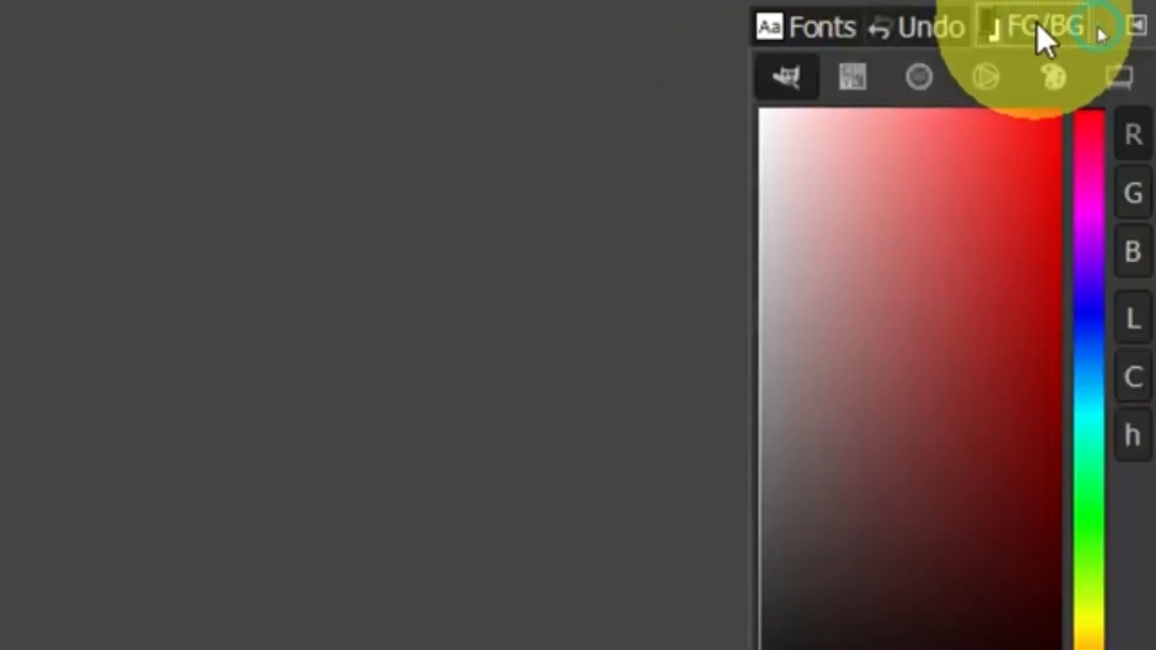
click(799, 30)
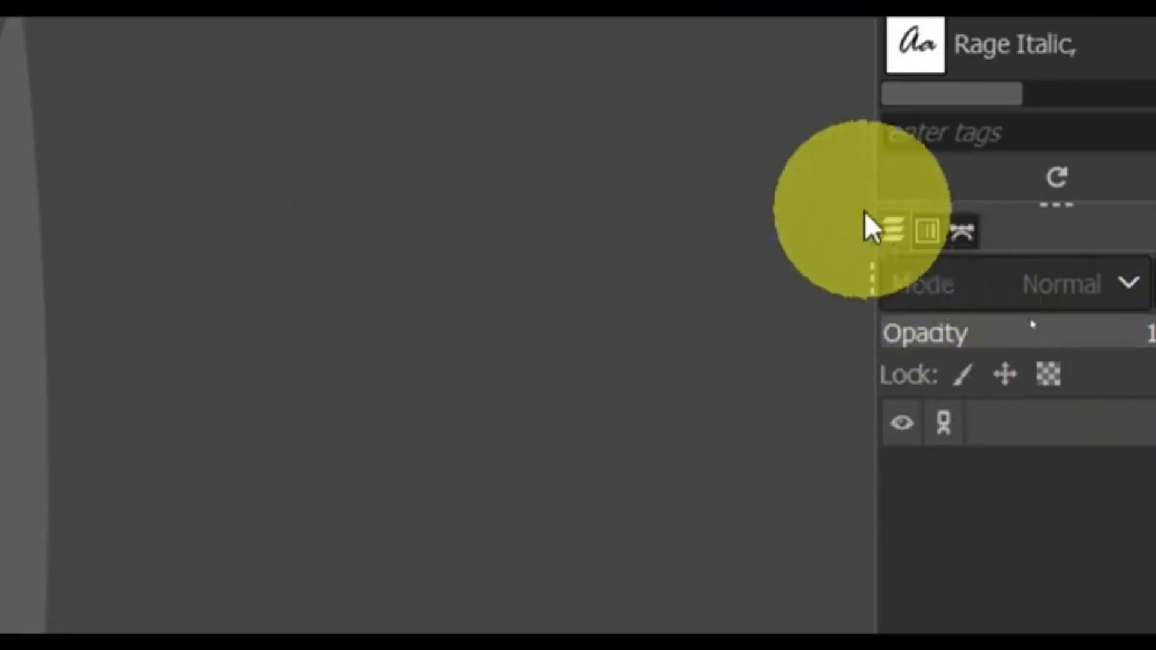
View the Layers, Channels and Paths dialogs in the lower dock, and return to Layers.
click(890, 230)
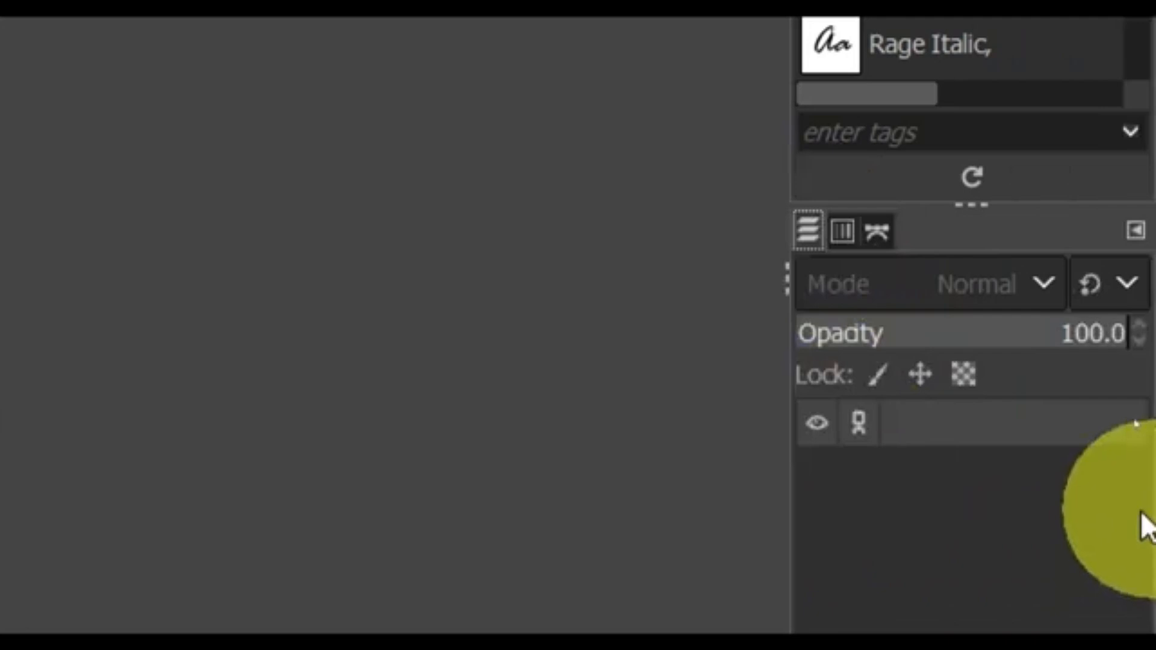
click(842, 232)
click(878, 233)
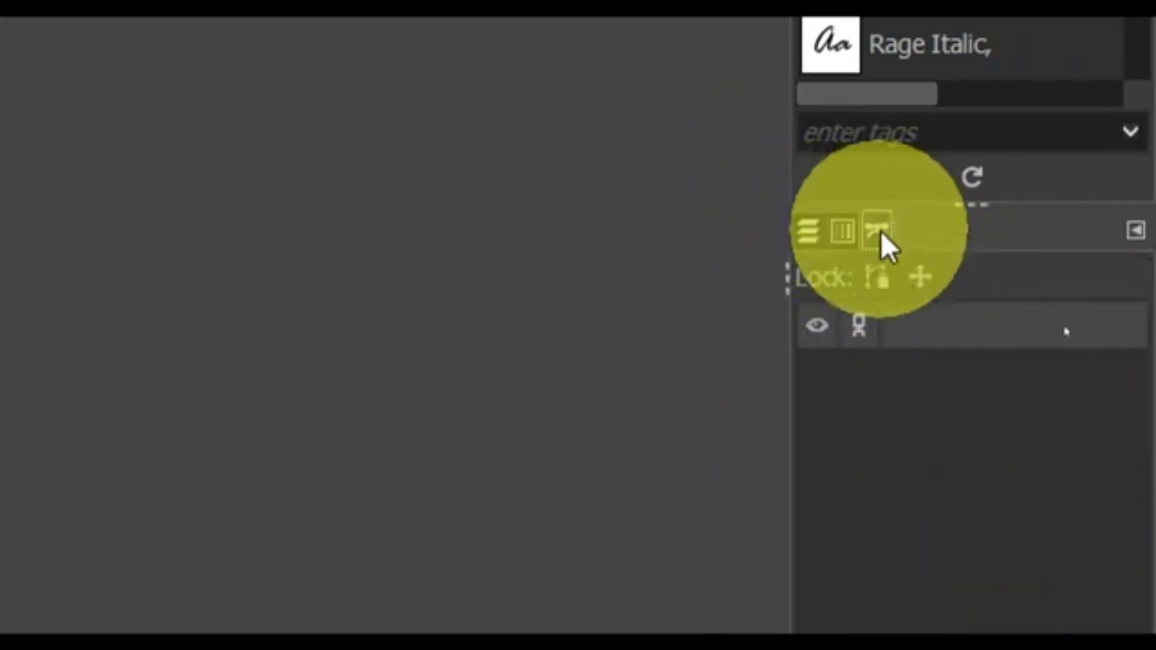
click(806, 234)
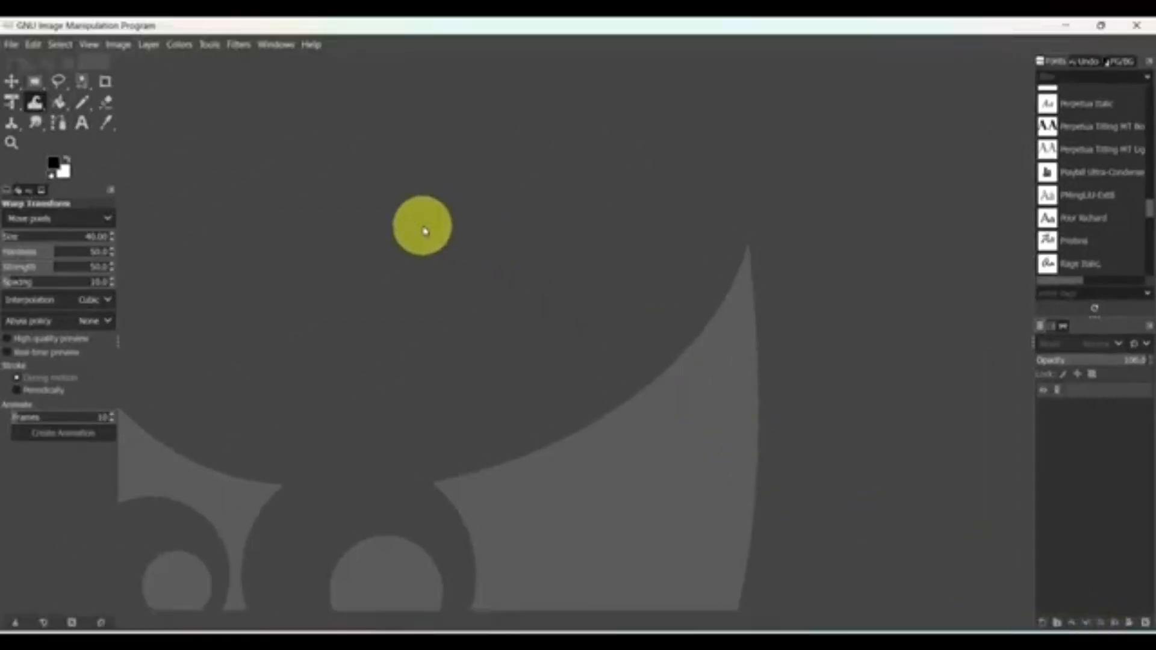
Open the Create a New Image dialog and move it to the upper part of the canvas area.
key(ctrl+n)
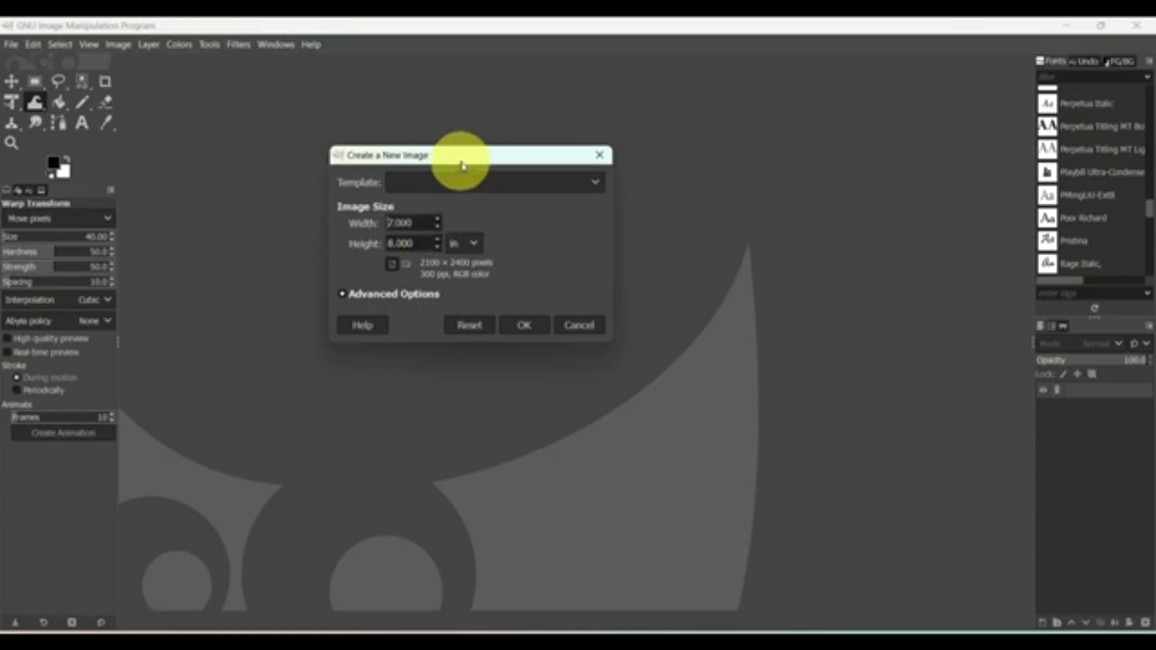
drag(462, 164, 502, 174)
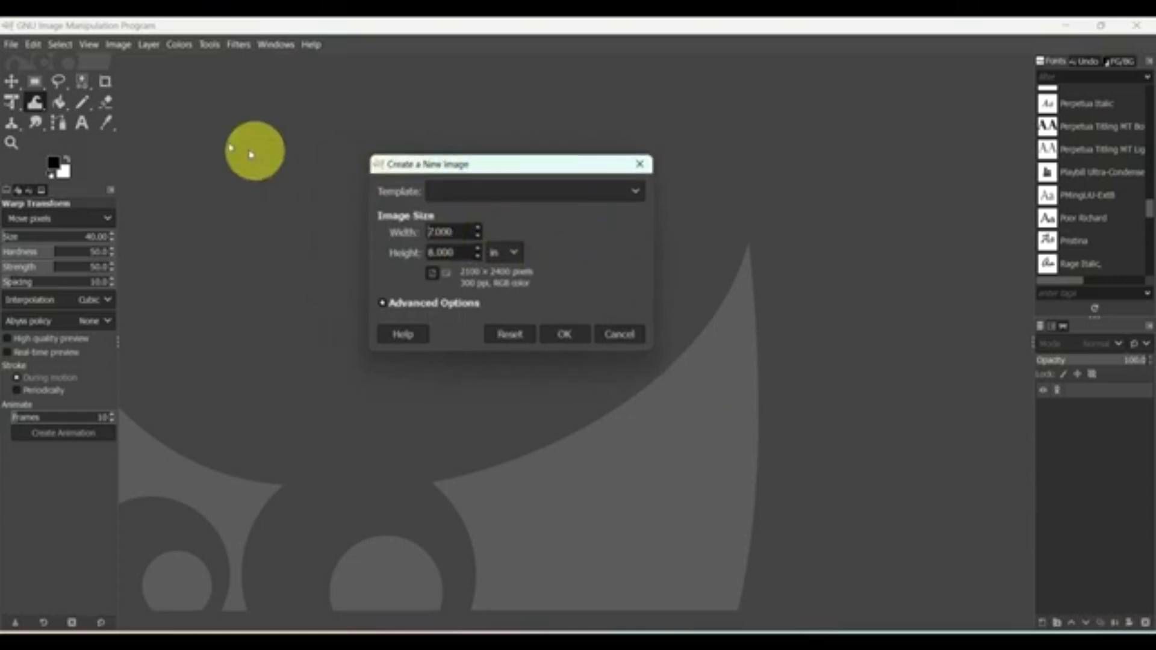
click(12, 45)
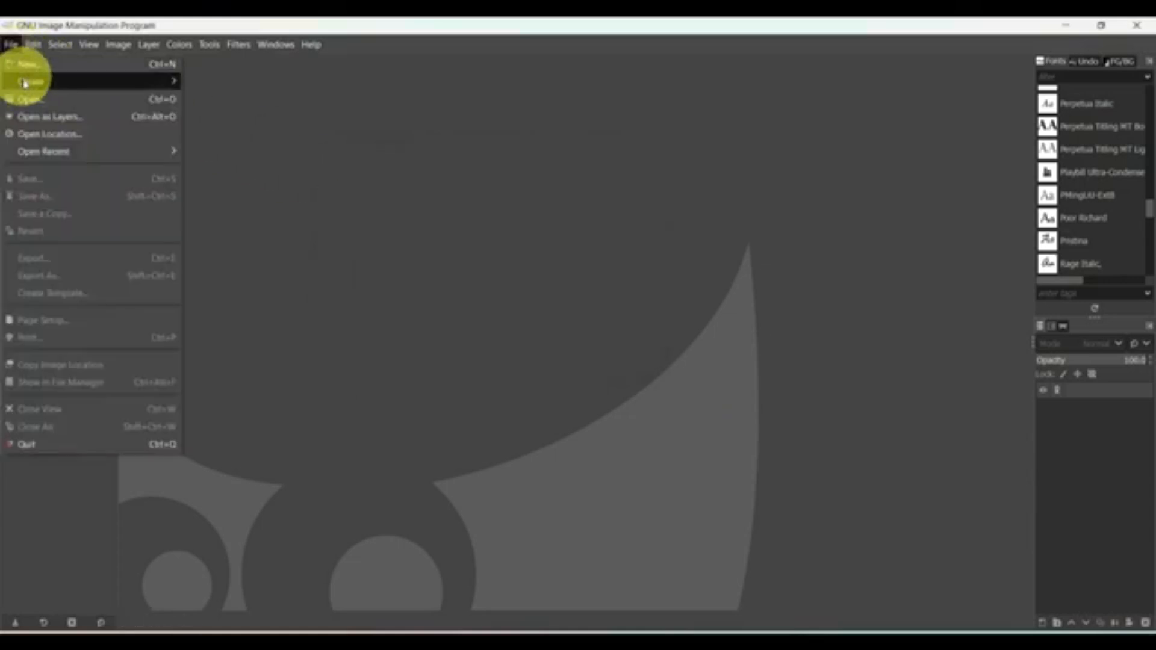
click(77, 64)
drag(132, 35, 518, 210)
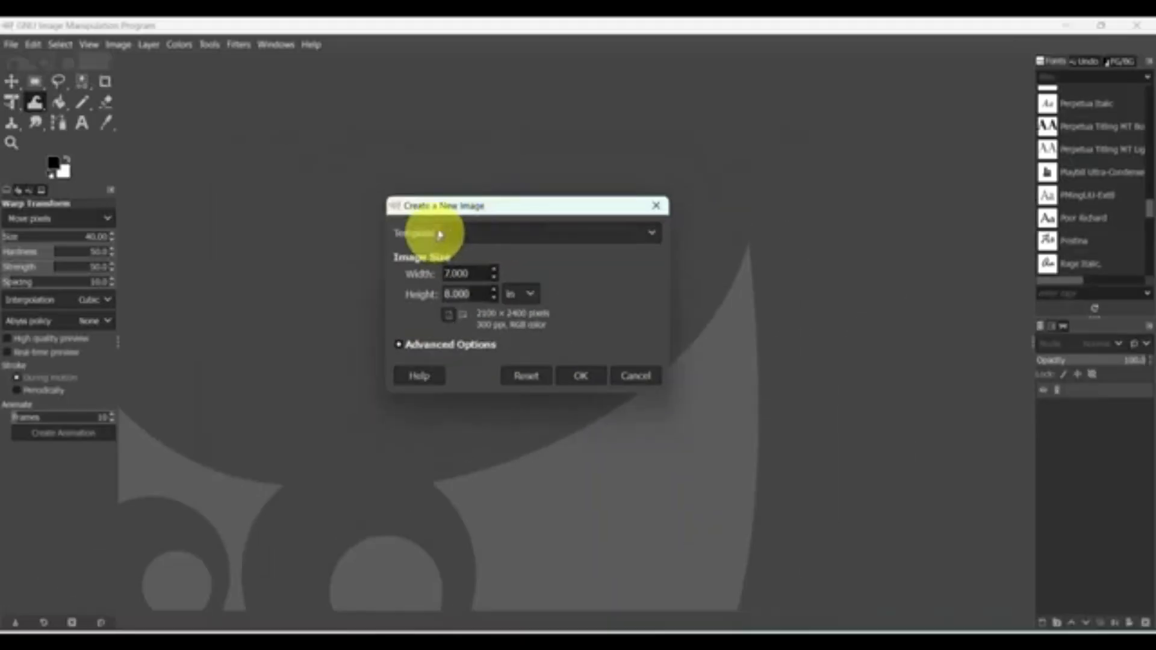
drag(466, 208, 456, 91)
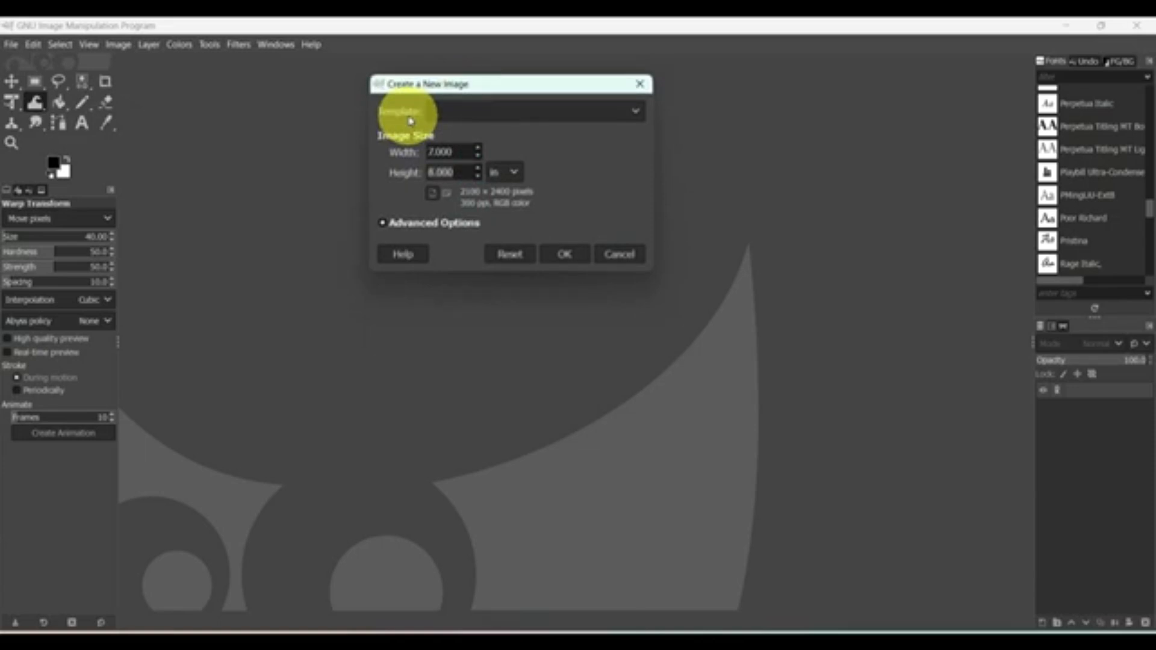
Examine the preset image size templates for the new image without choosing one.
click(637, 112)
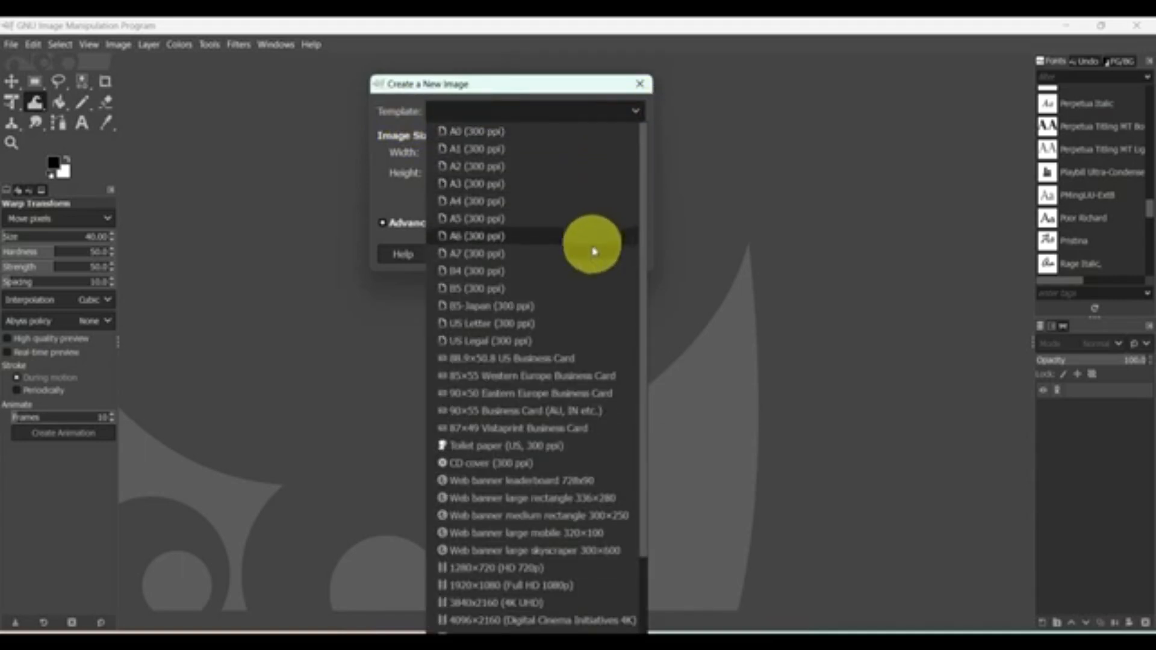
scroll(590, 257, down, 3)
scroll(590, 257, up, 3)
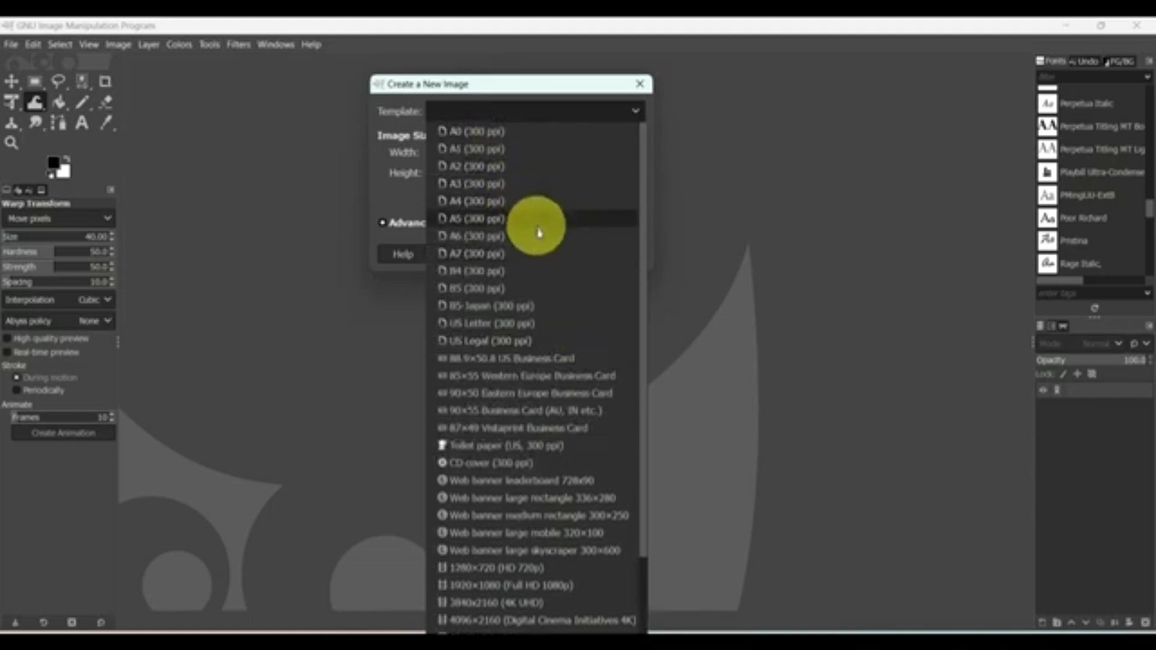
scroll(542, 235, down, 3)
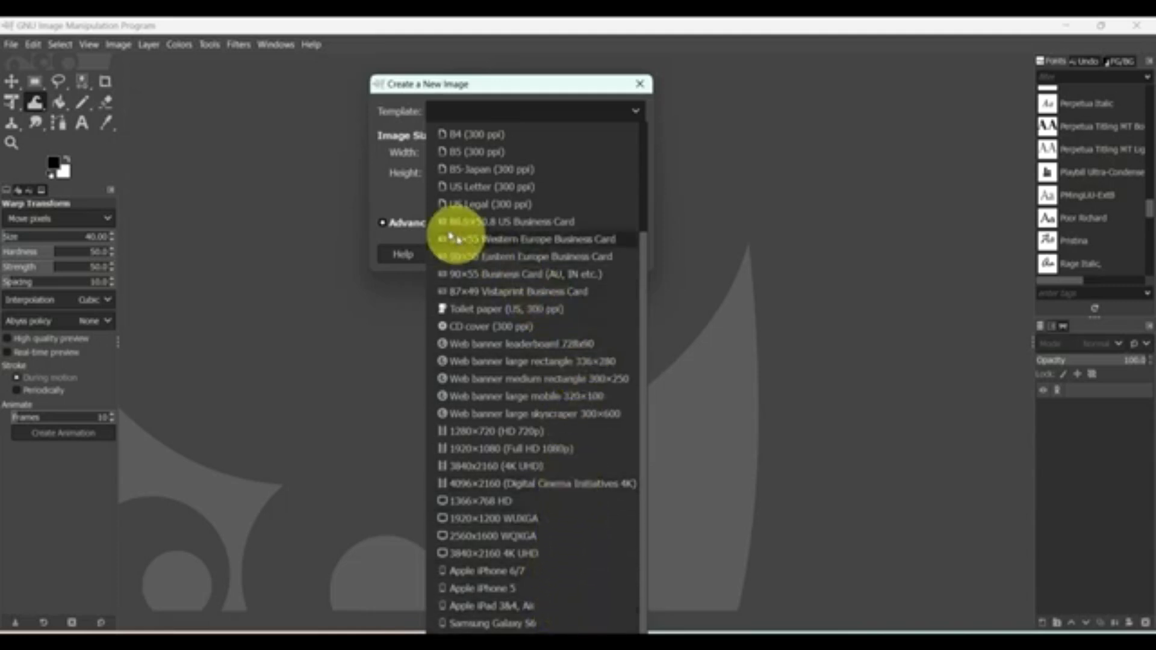
click(394, 198)
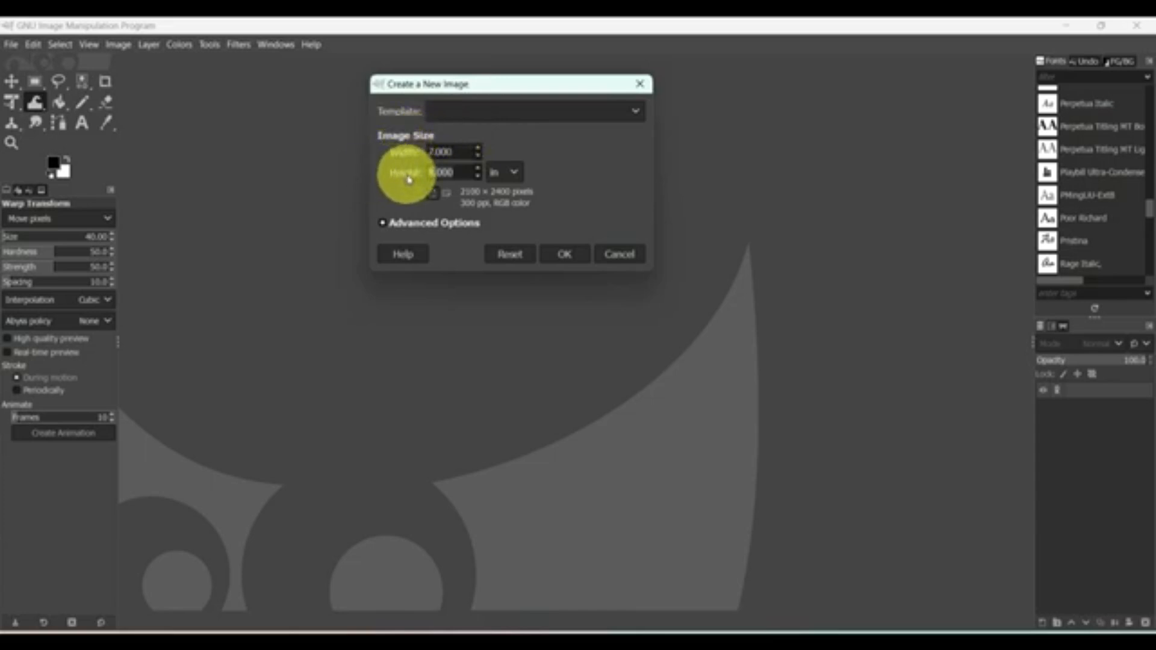
Review the available measurement units for the new image's size and select inches.
click(512, 176)
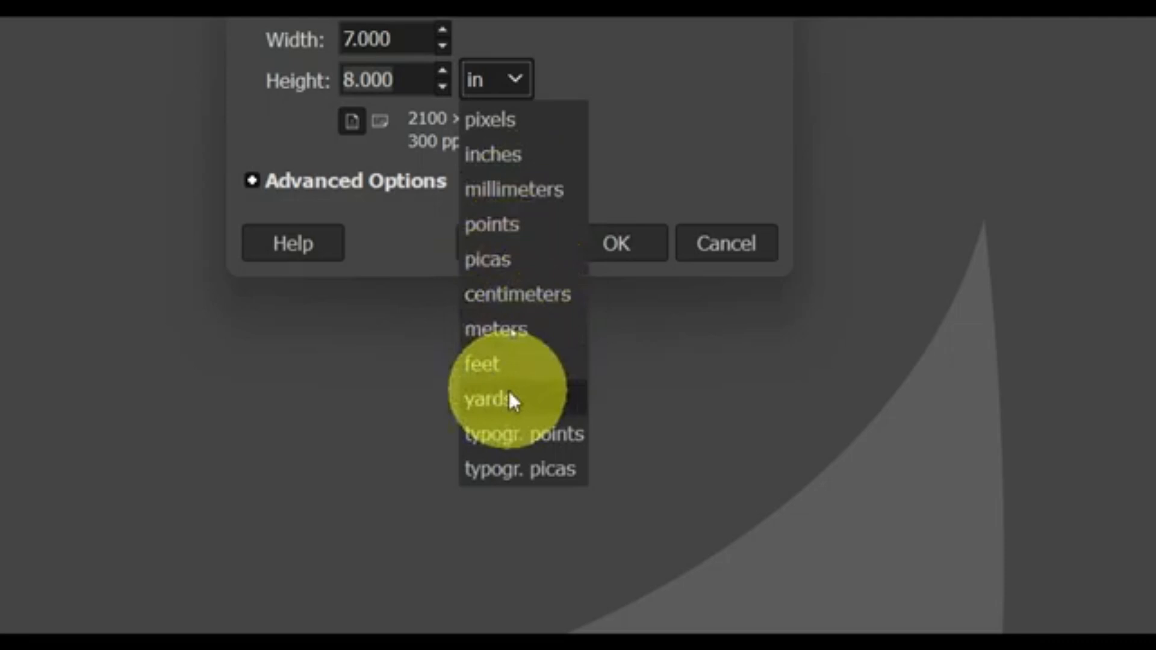
key(Escape)
click(485, 88)
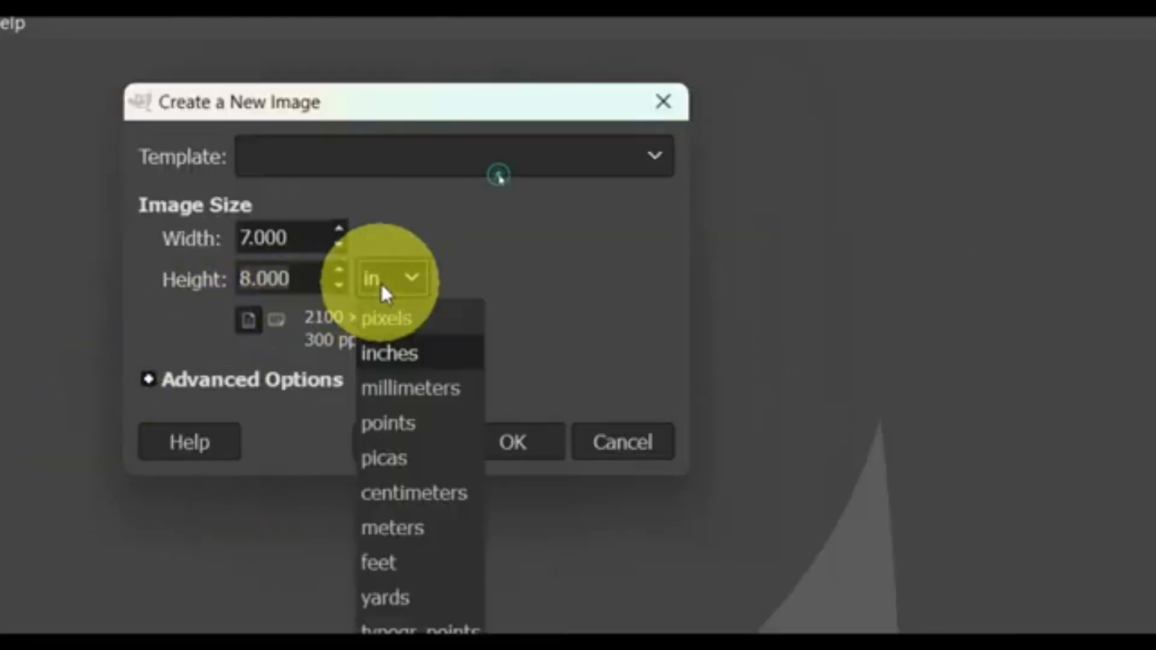
click(395, 343)
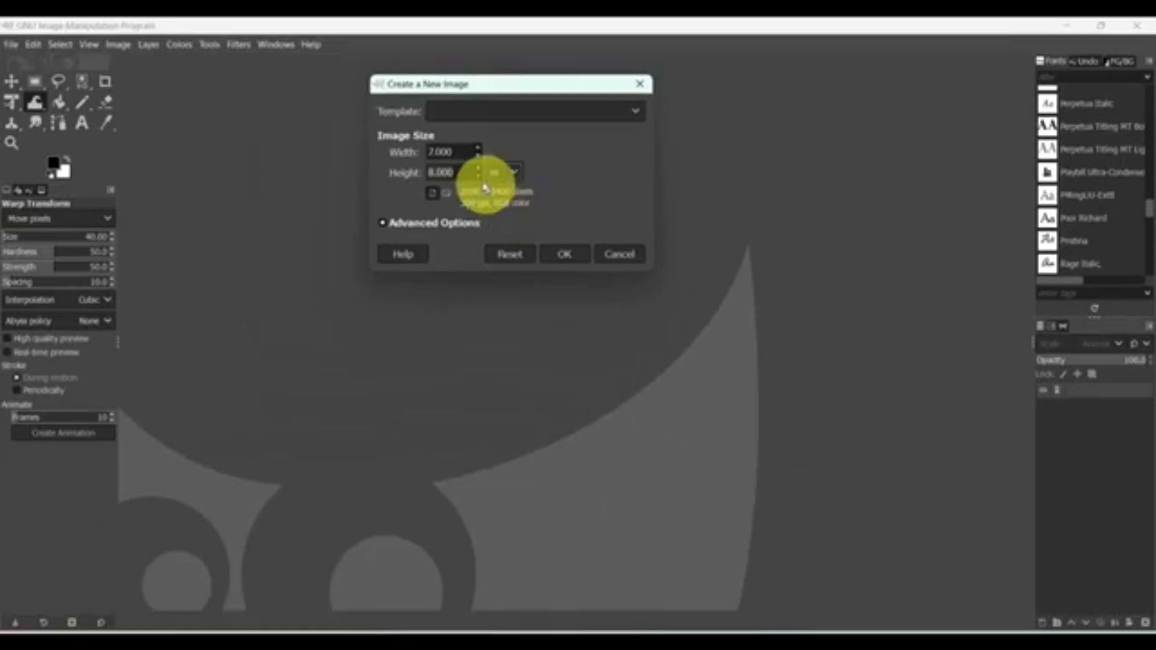
click(463, 154)
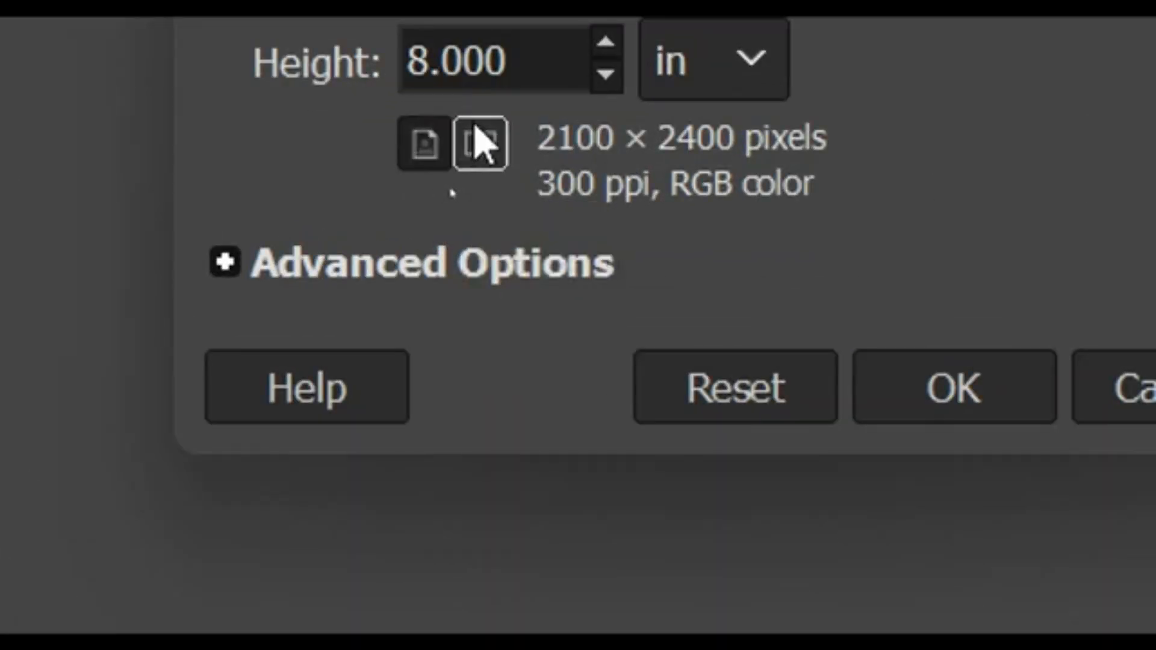
Compare the portrait and landscape orientations for the new image and set it to landscape.
click(470, 155)
click(424, 152)
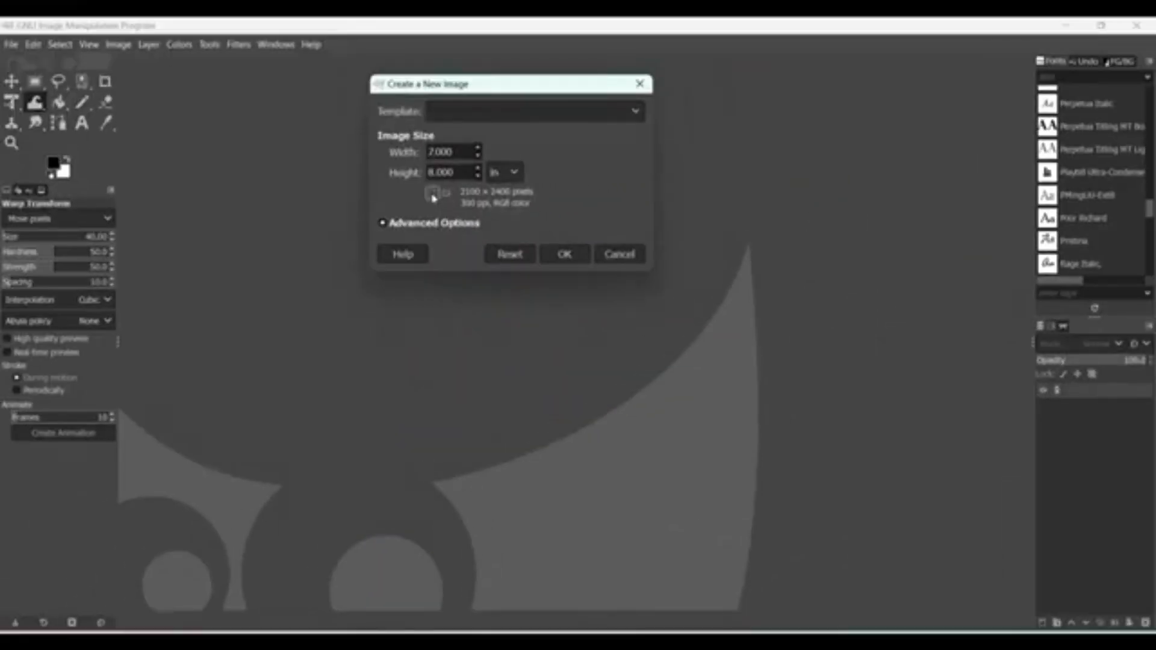
click(445, 193)
Check the color space choices in the advanced options, keep RGB color, and create the 8 × 7 inch image.
click(425, 223)
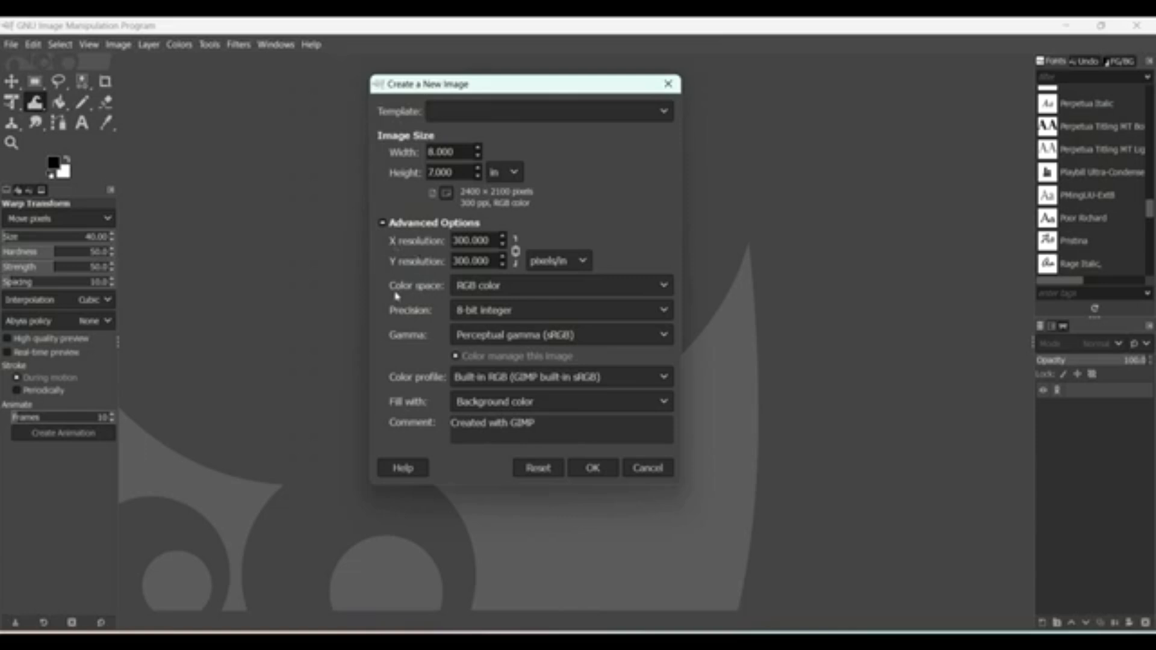
click(514, 295)
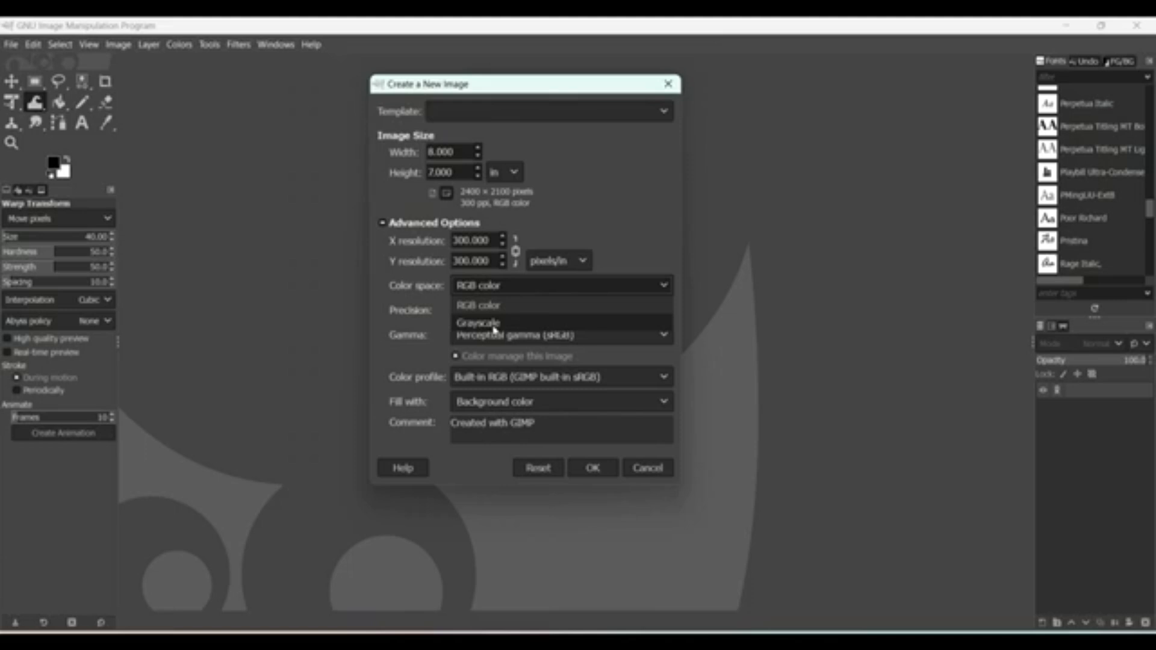
click(584, 218)
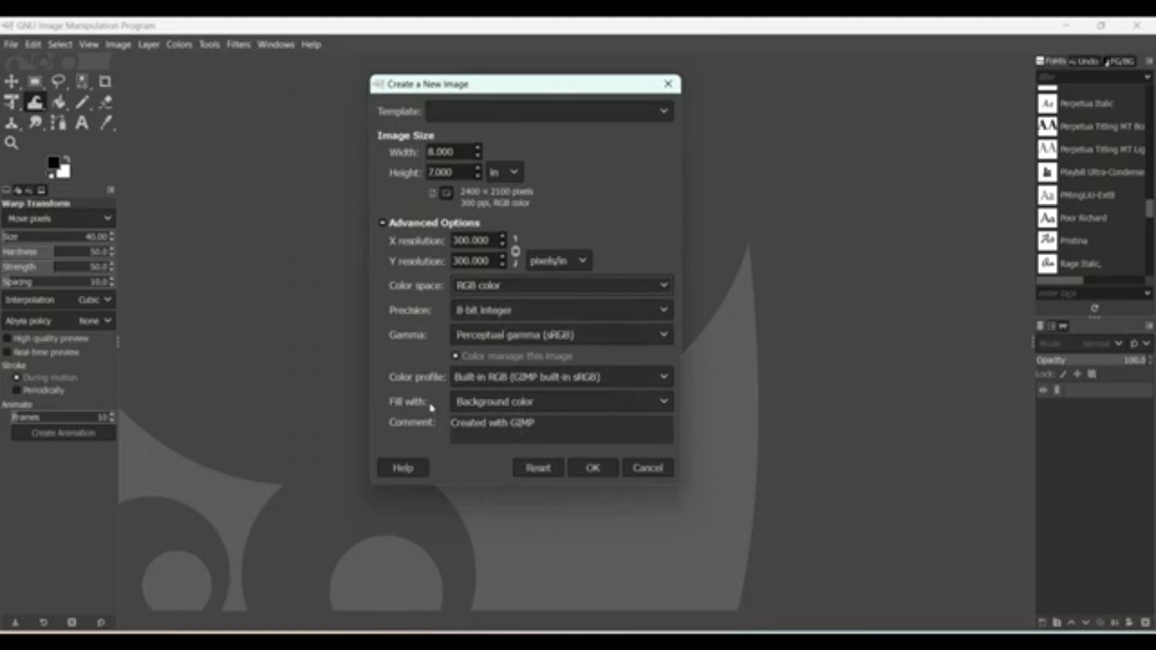
click(382, 223)
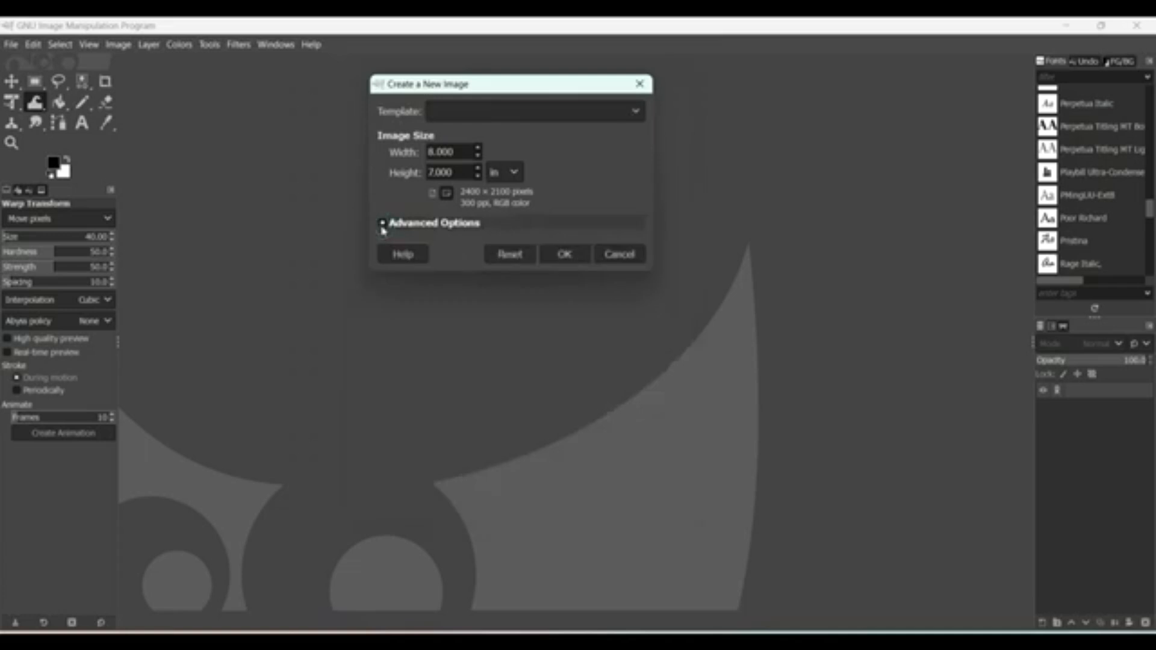
click(562, 253)
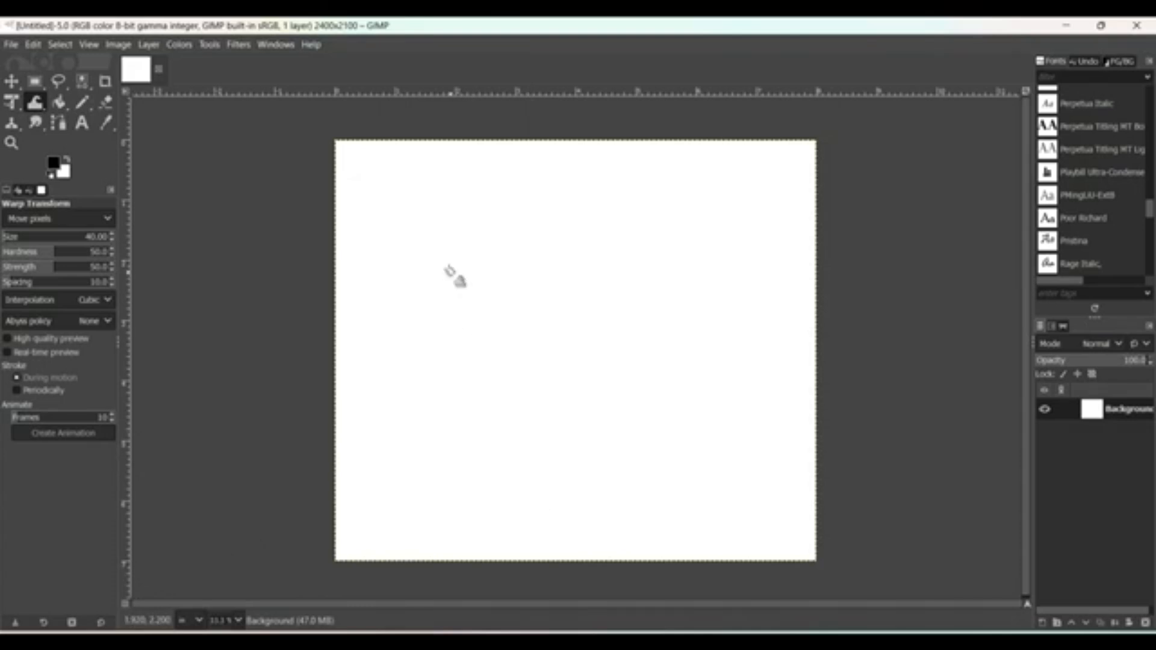
Add the text "Real Tutorial" to the upper-left part of the canvas.
click(82, 123)
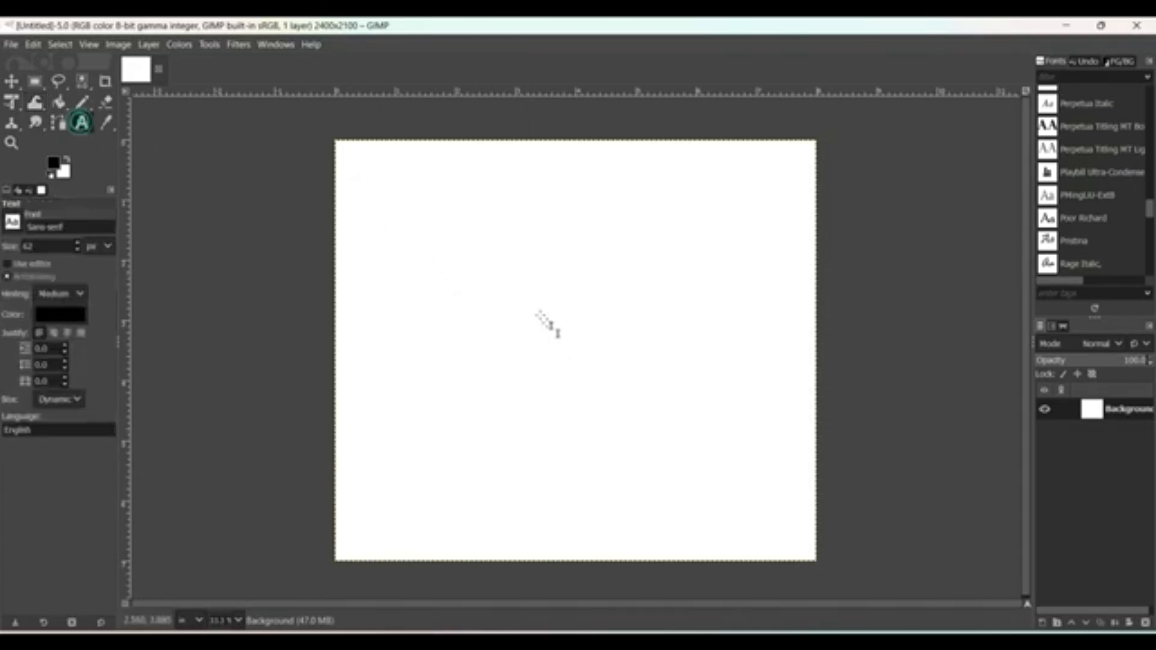
click(399, 250)
text(Rea)
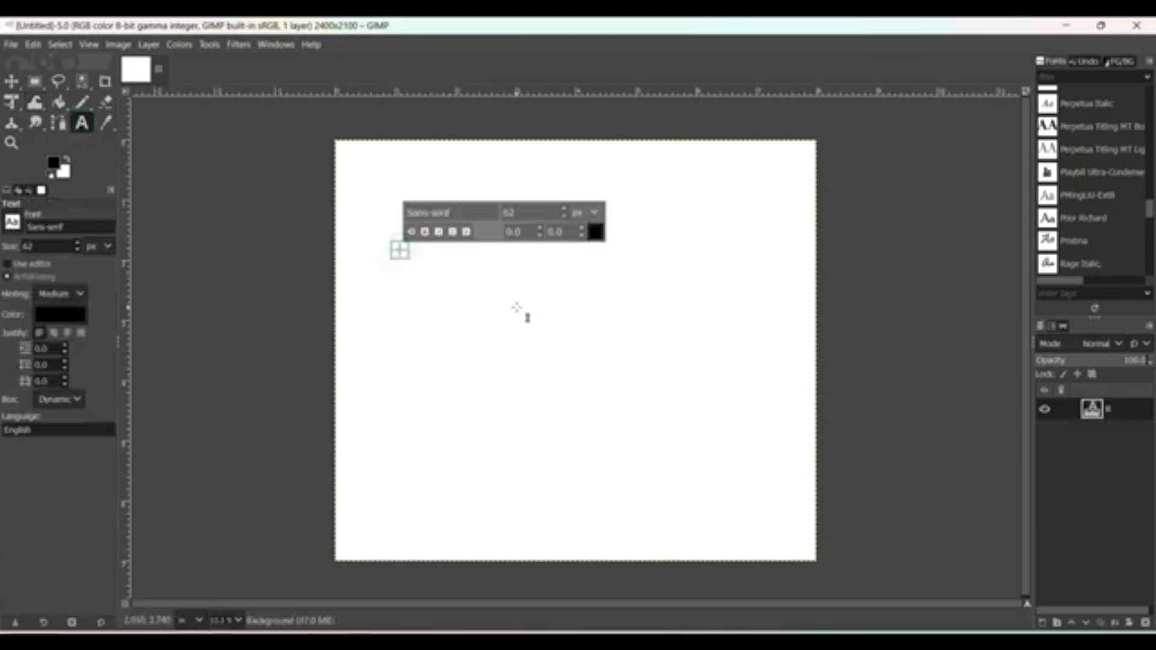
text(l Tutorial)
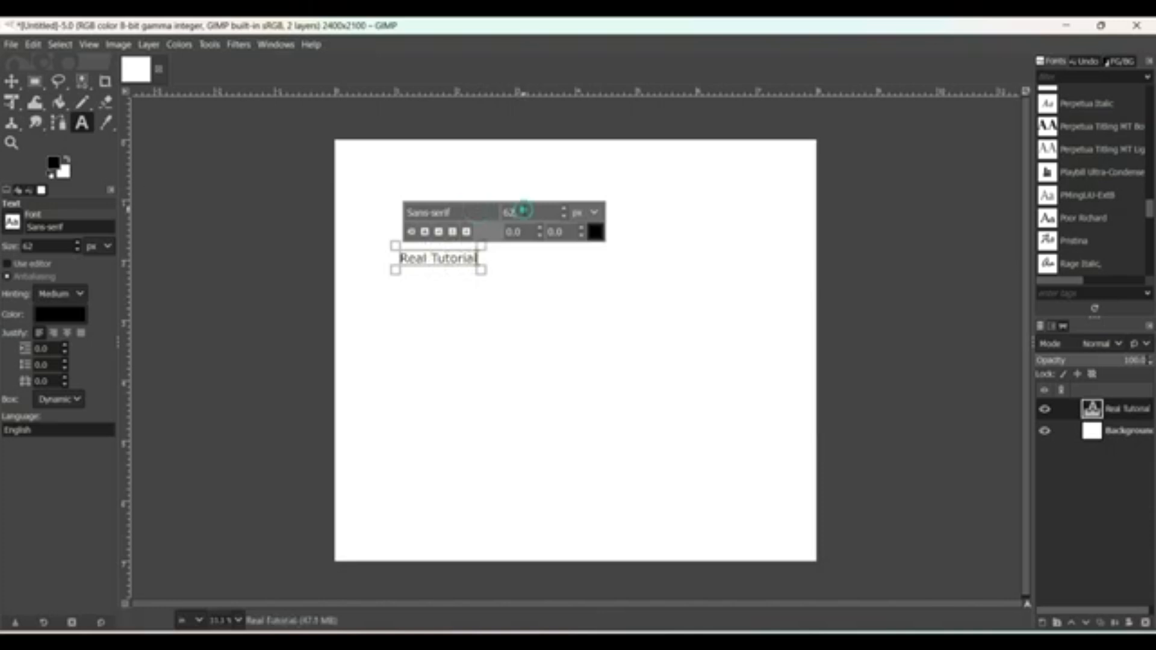
Enlarge the "Real Tutorial" text to 133 px.
triple_click(448, 262)
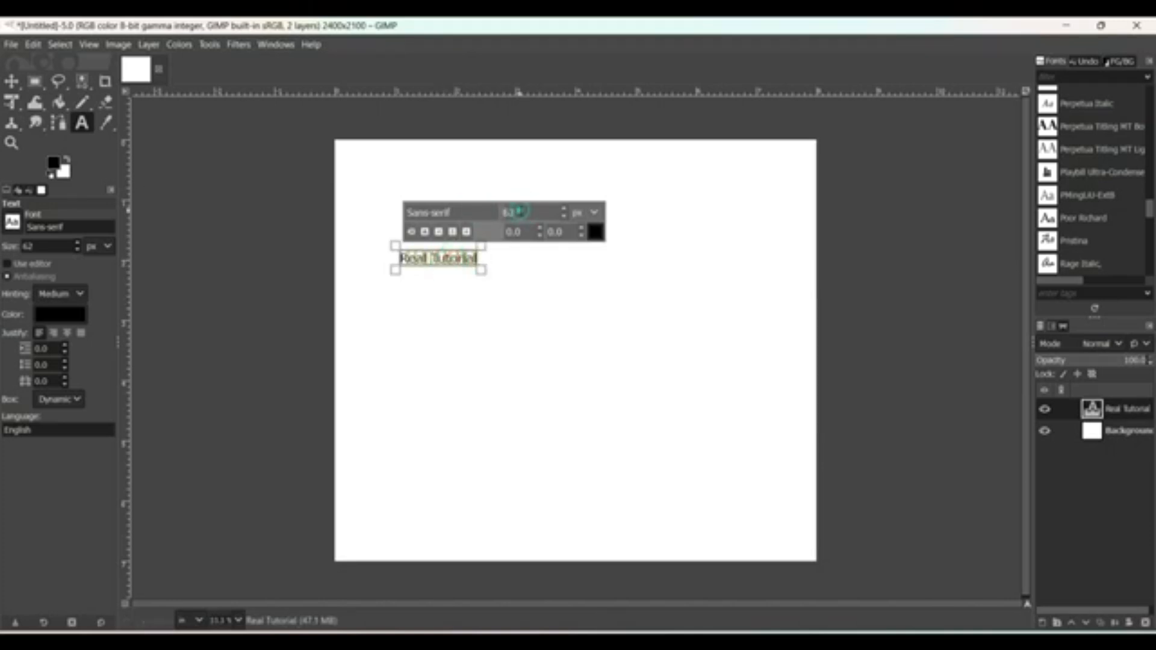
scroll(519, 210, up, 20)
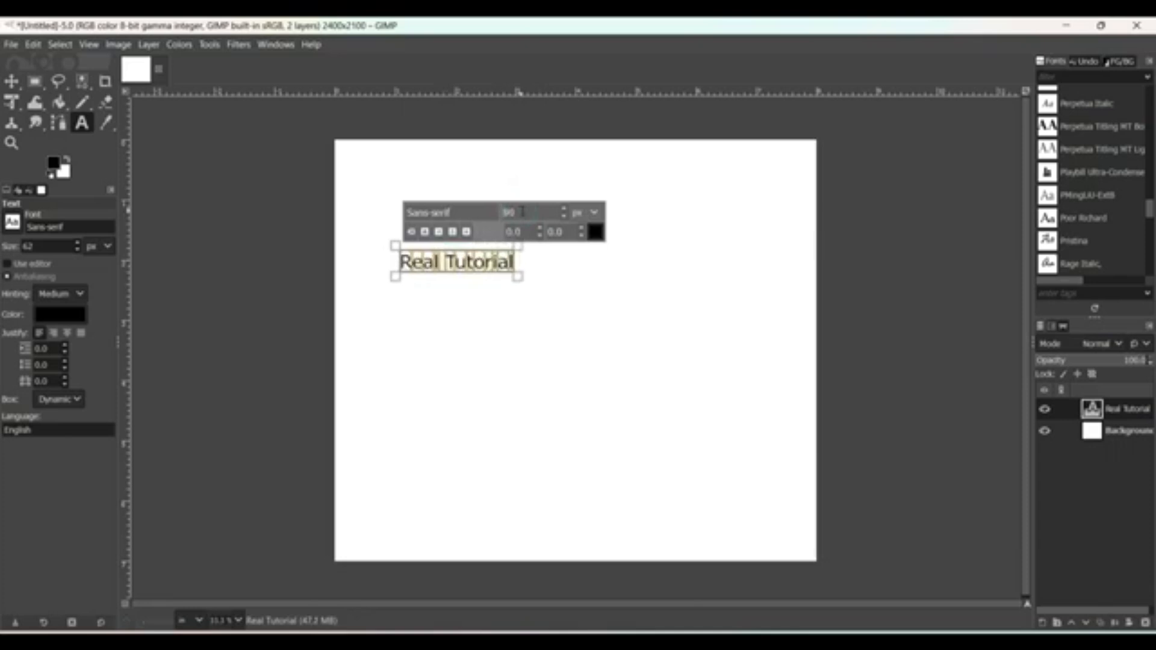
click(612, 286)
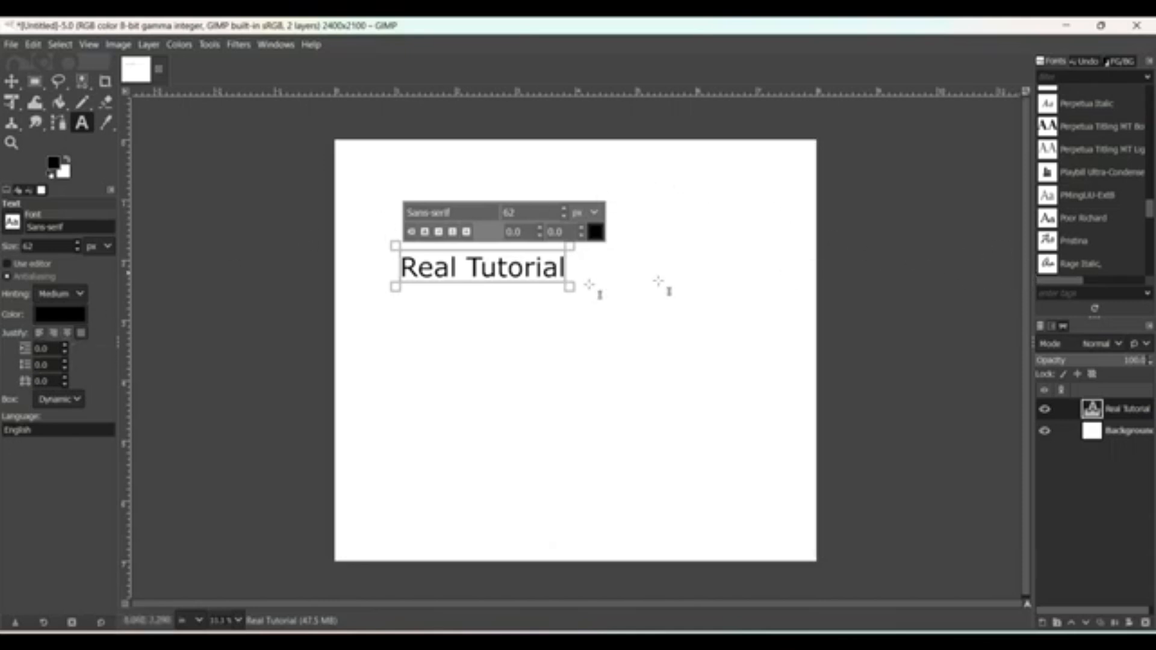
Change the font of the whole "Real Tutorial" text to Rockwell Bold Italic.
triple_click(477, 271)
scroll(1078, 186, down, 3)
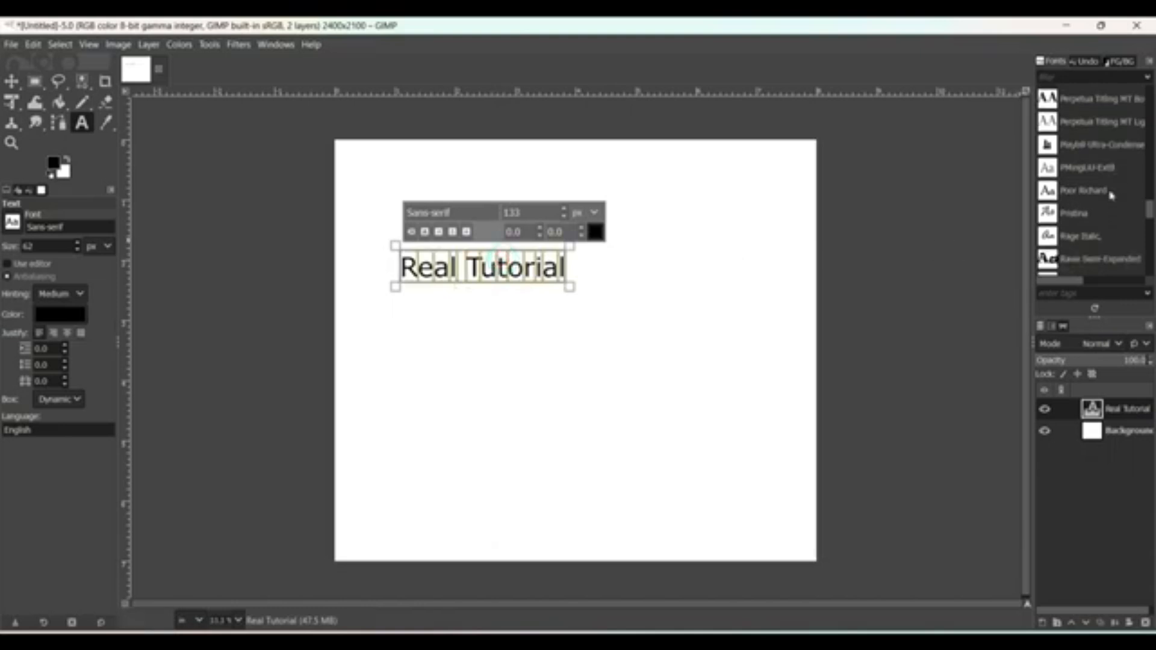
click(1109, 215)
click(1104, 192)
click(1108, 215)
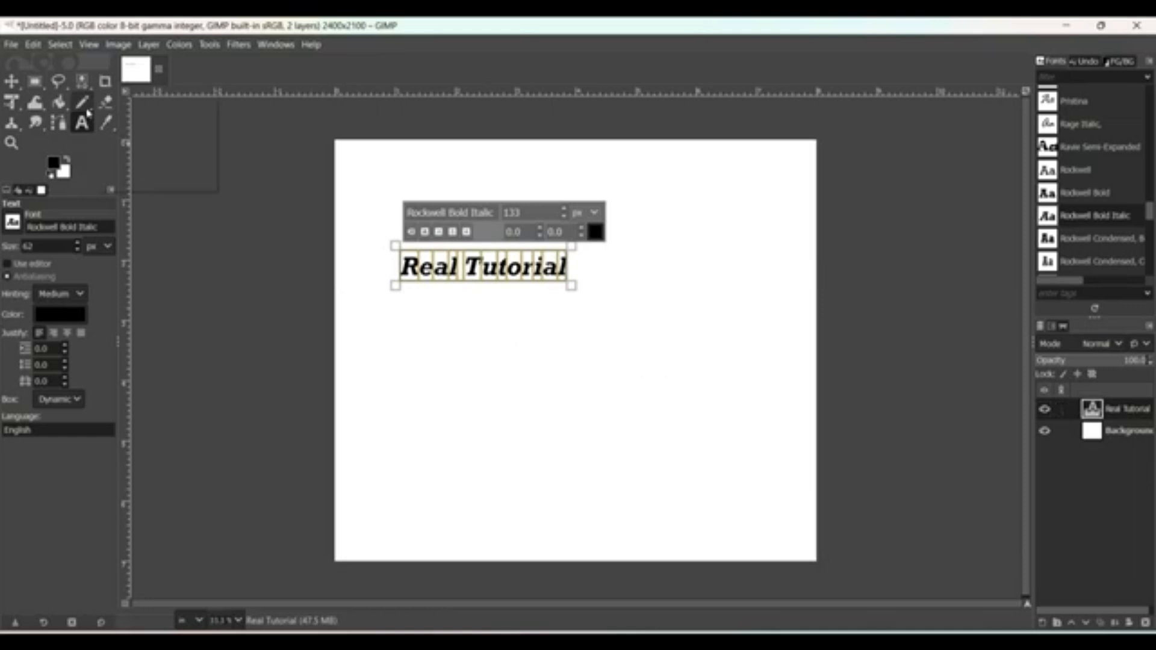
Choose the Paintbrush with the 2. Hardness 100 brush and make the Background layer active.
mouse_move(84, 103)
click(146, 105)
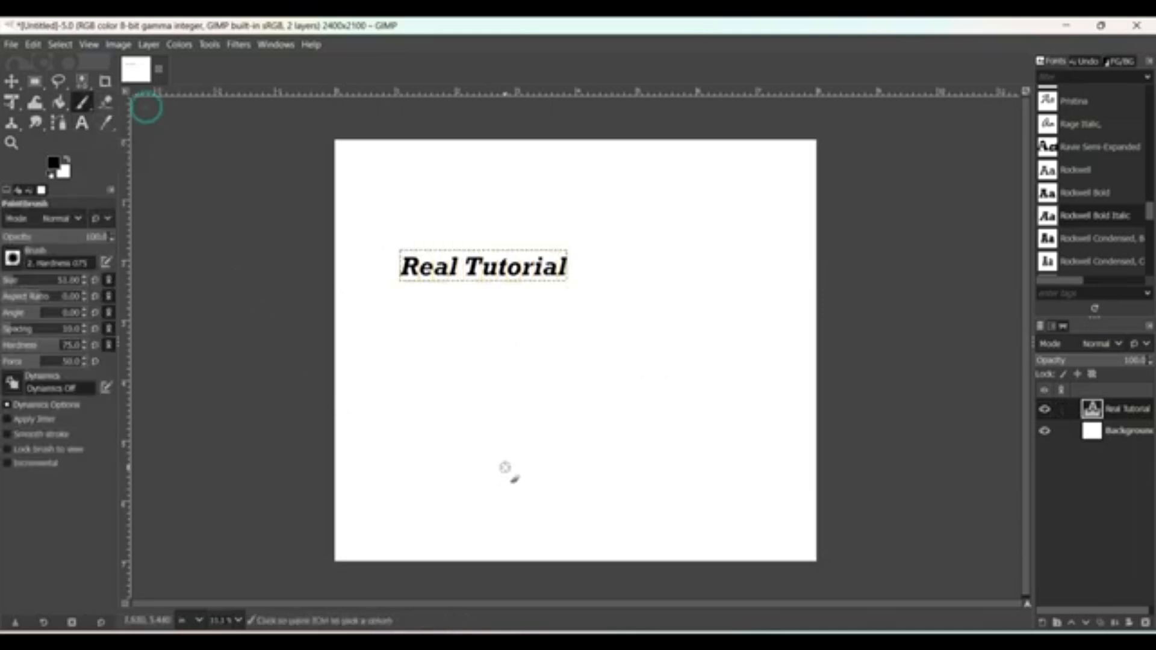
click(405, 395)
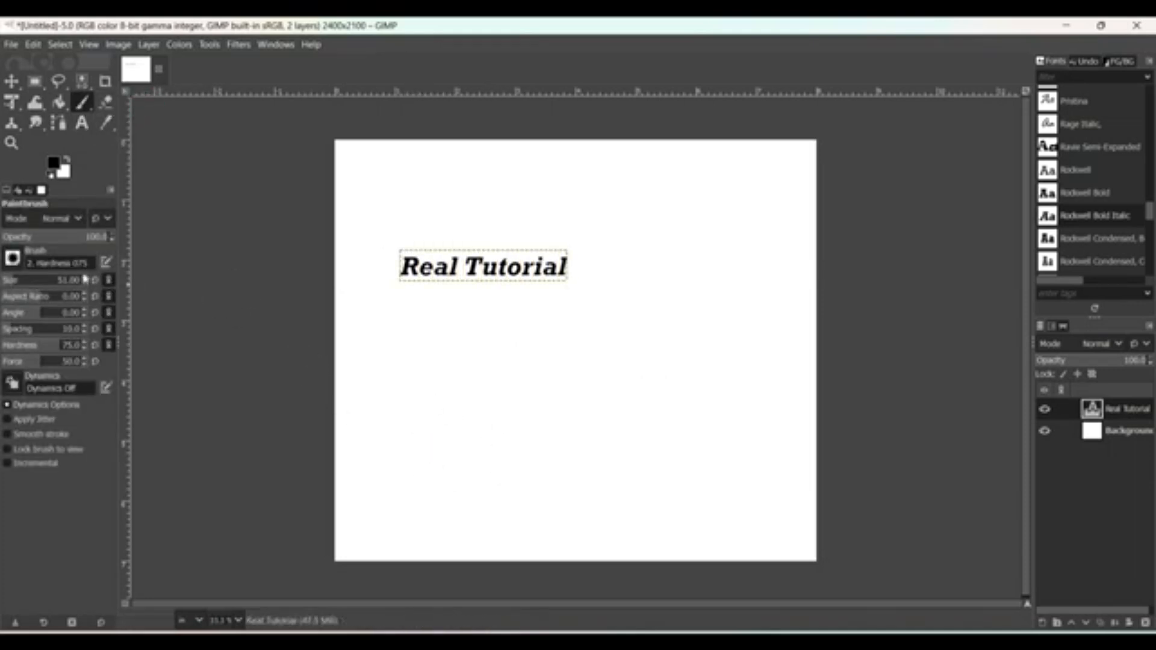
click(17, 265)
click(57, 297)
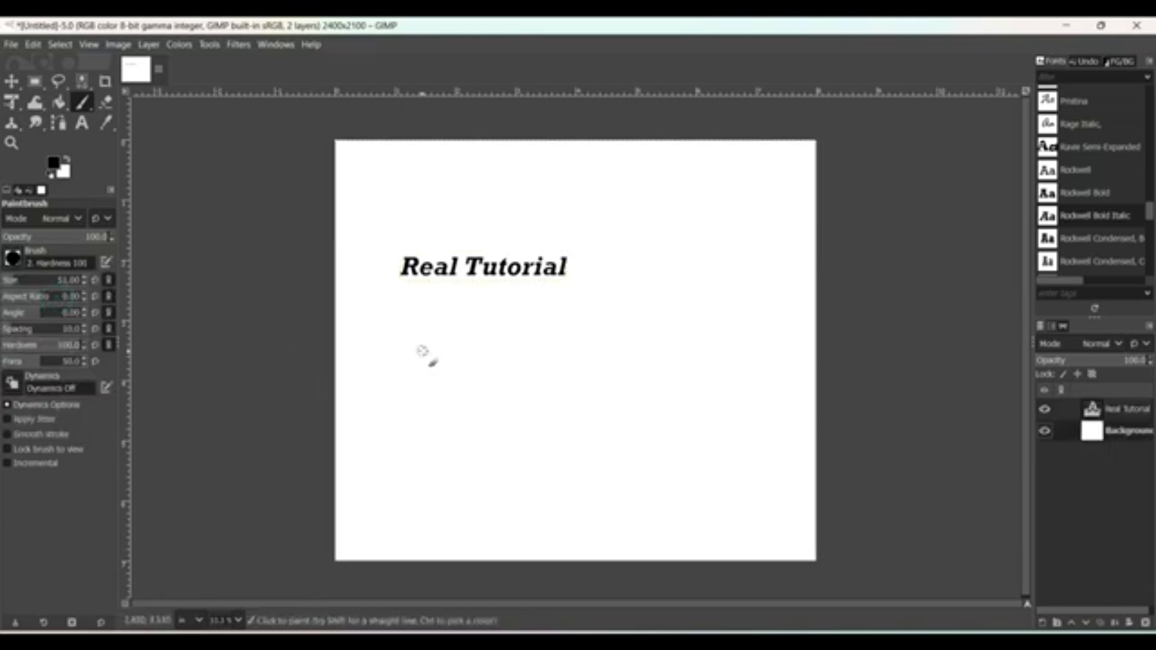
Paint the handwritten words "Real tutorial" in black below the text on the Background layer.
drag(418, 356, 435, 414)
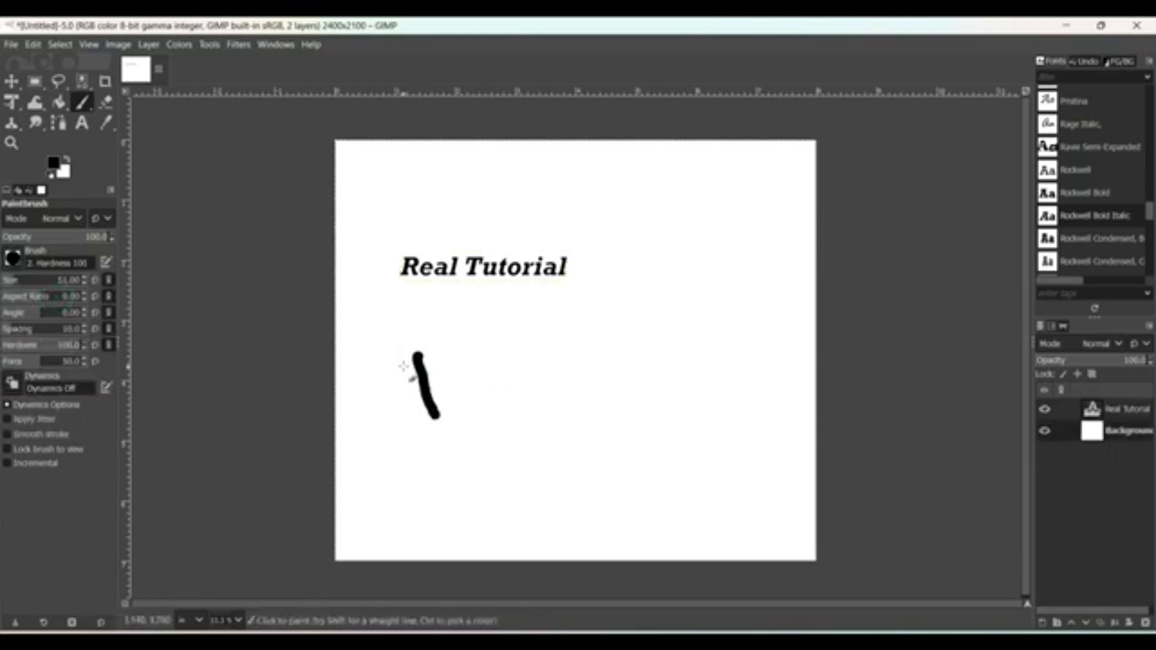
mouse_move(399, 364)
mouse_down()
mouse_move(463, 353)
mouse_move(451, 378)
mouse_move(477, 401)
mouse_move(492, 381)
mouse_move(571, 360)
mouse_move(556, 380)
mouse_move(585, 349)
mouse_move(585, 302)
mouse_move(607, 364)
mouse_up()
mouse_move(508, 455)
mouse_down()
mouse_move(550, 528)
mouse_move(565, 495)
mouse_move(615, 498)
mouse_move(652, 446)
mouse_move(640, 444)
mouse_move(666, 460)
mouse_move(707, 408)
mouse_move(725, 416)
mouse_up()
click(670, 357)
mouse_move(780, 358)
mouse_down()
mouse_move(737, 398)
mouse_move(722, 247)
mouse_move(782, 322)
mouse_up()
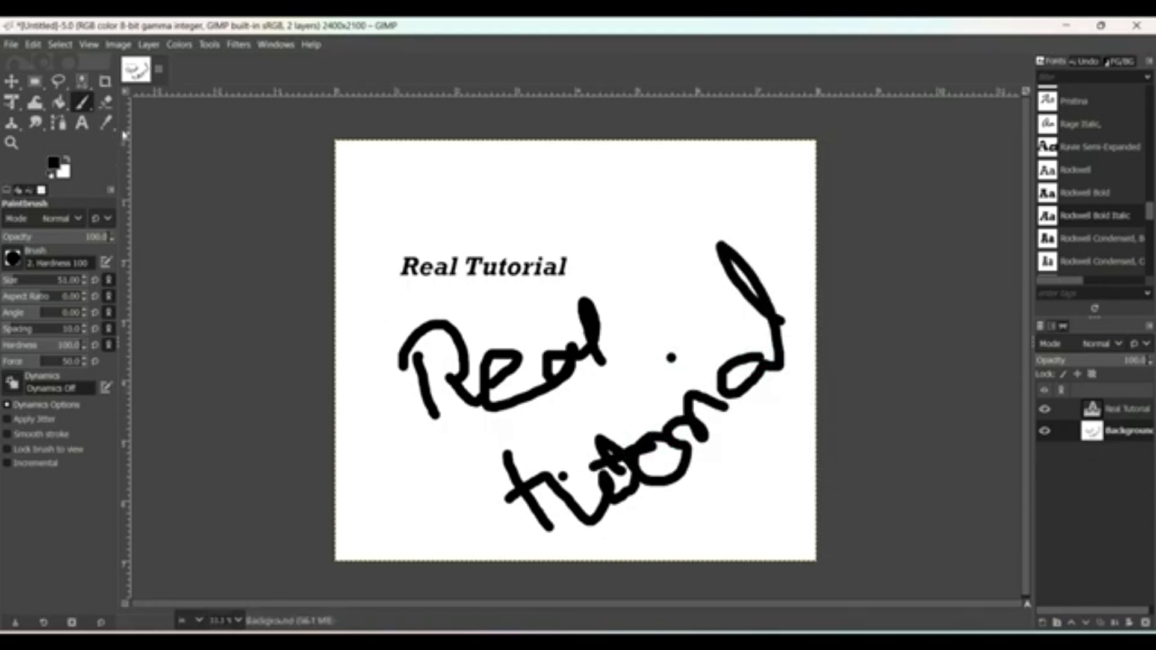
Erase the handwritten words from the Background layer, enlarging the Eraser to size 282 after the first strokes.
click(108, 105)
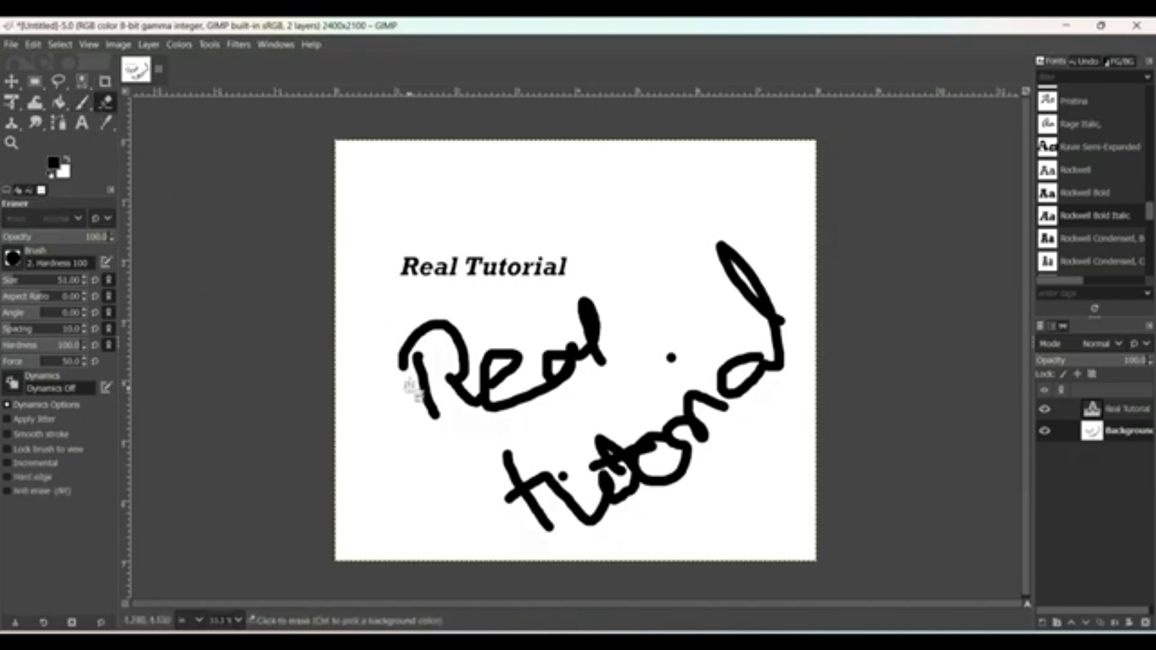
mouse_move(414, 355)
mouse_down()
mouse_move(423, 393)
mouse_move(419, 357)
mouse_move(391, 354)
mouse_move(396, 364)
mouse_move(436, 320)
mouse_move(421, 319)
mouse_move(451, 328)
mouse_up()
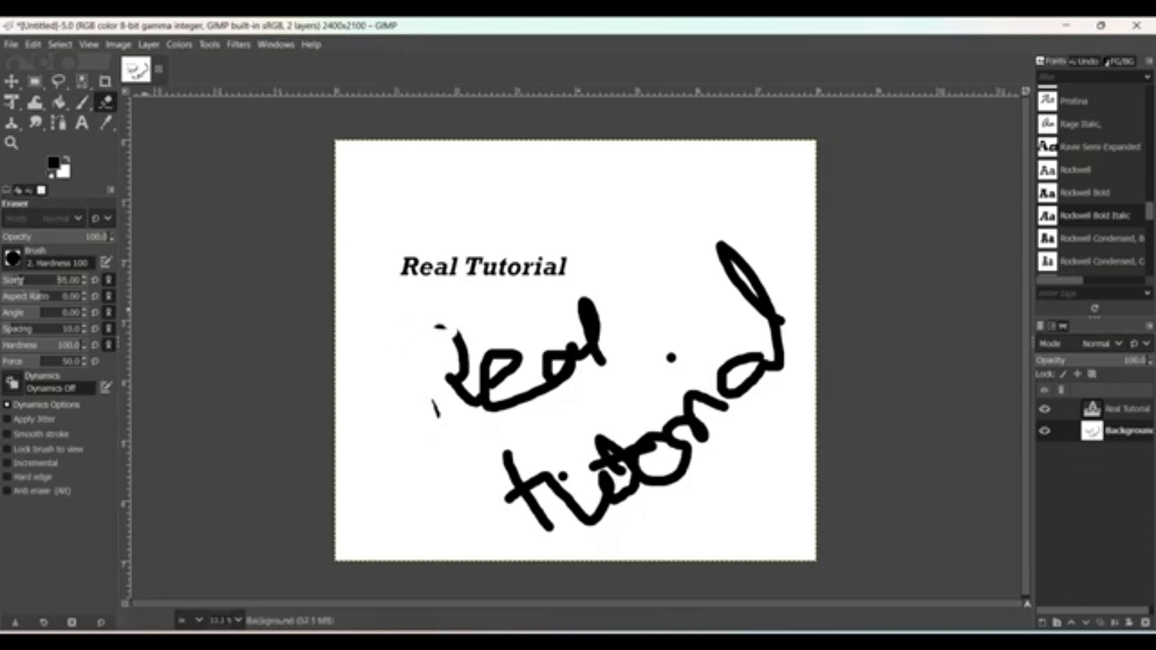
drag(21, 279, 41, 281)
click(65, 280)
drag(46, 280, 36, 280)
mouse_move(426, 388)
mouse_down()
mouse_move(432, 347)
mouse_move(484, 380)
mouse_move(594, 319)
mouse_move(570, 363)
mouse_move(493, 395)
mouse_move(484, 469)
mouse_move(571, 454)
mouse_move(563, 478)
mouse_move(585, 499)
mouse_move(518, 523)
mouse_move(569, 520)
mouse_move(683, 407)
mouse_move(670, 452)
mouse_move(693, 461)
mouse_move(767, 338)
mouse_move(730, 254)
mouse_move(719, 348)
mouse_move(666, 351)
mouse_move(672, 363)
mouse_move(693, 337)
mouse_up()
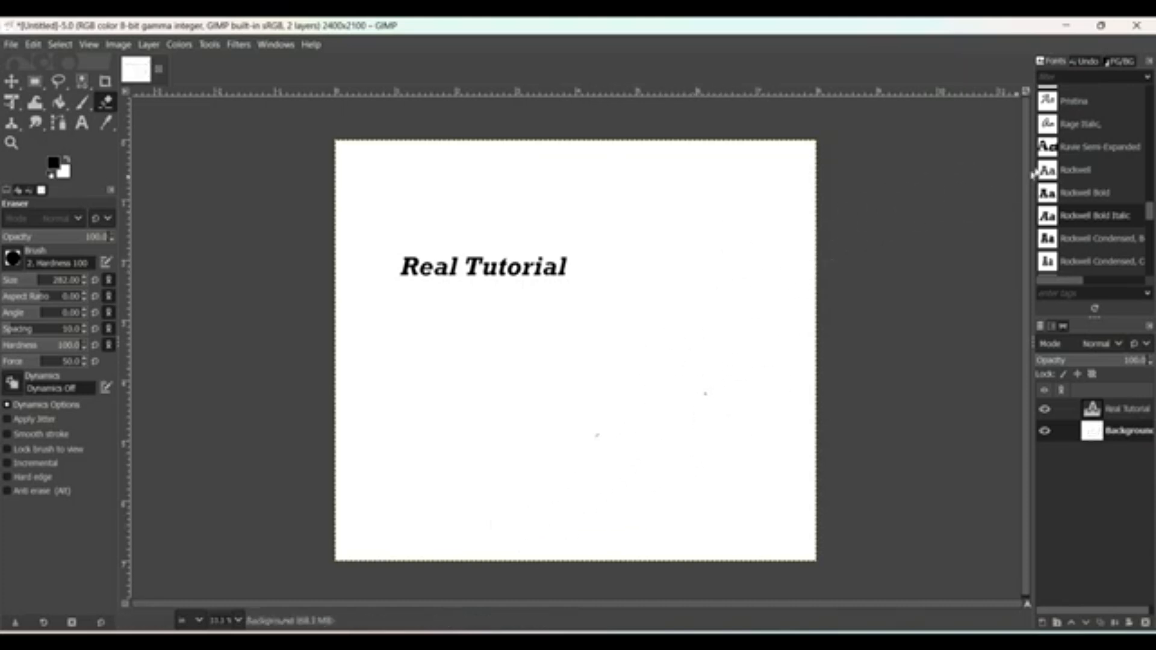
Show the undo history and revert the image to its base state.
click(1087, 60)
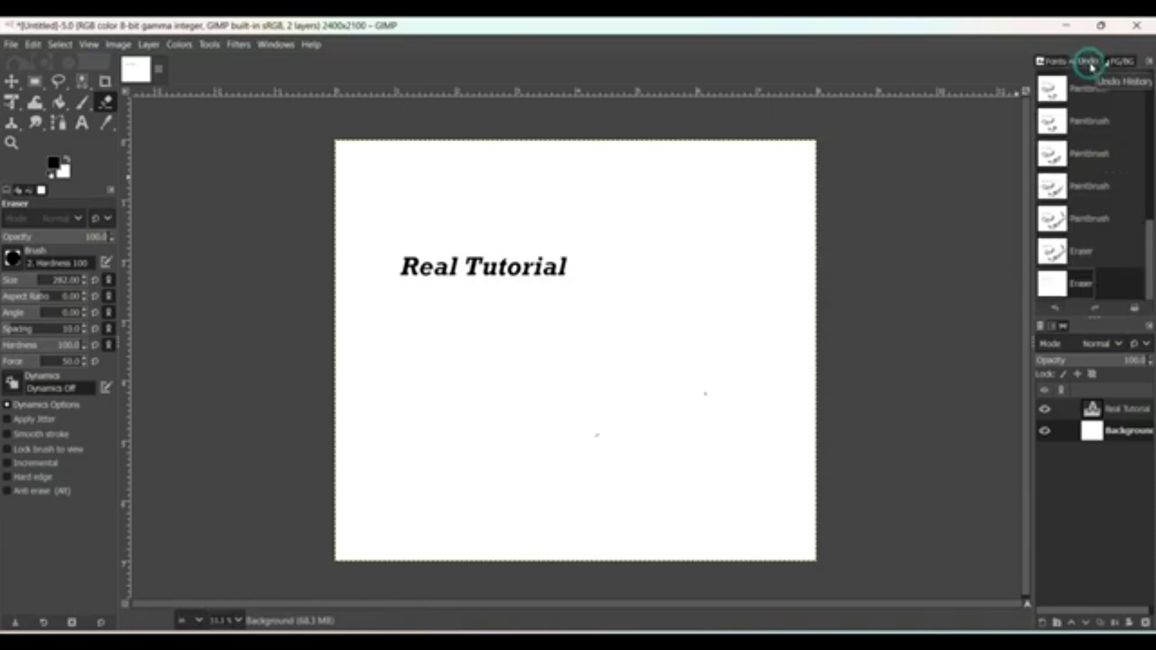
scroll(1106, 193, up, 5)
scroll(1109, 203, up, 3)
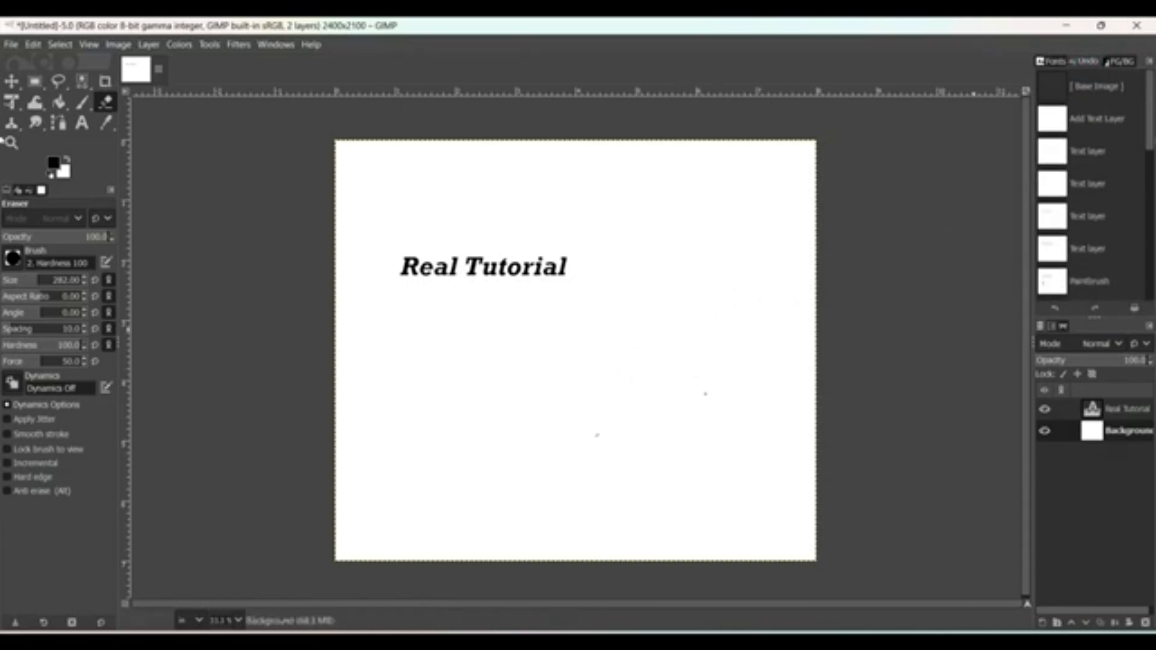
click(1109, 88)
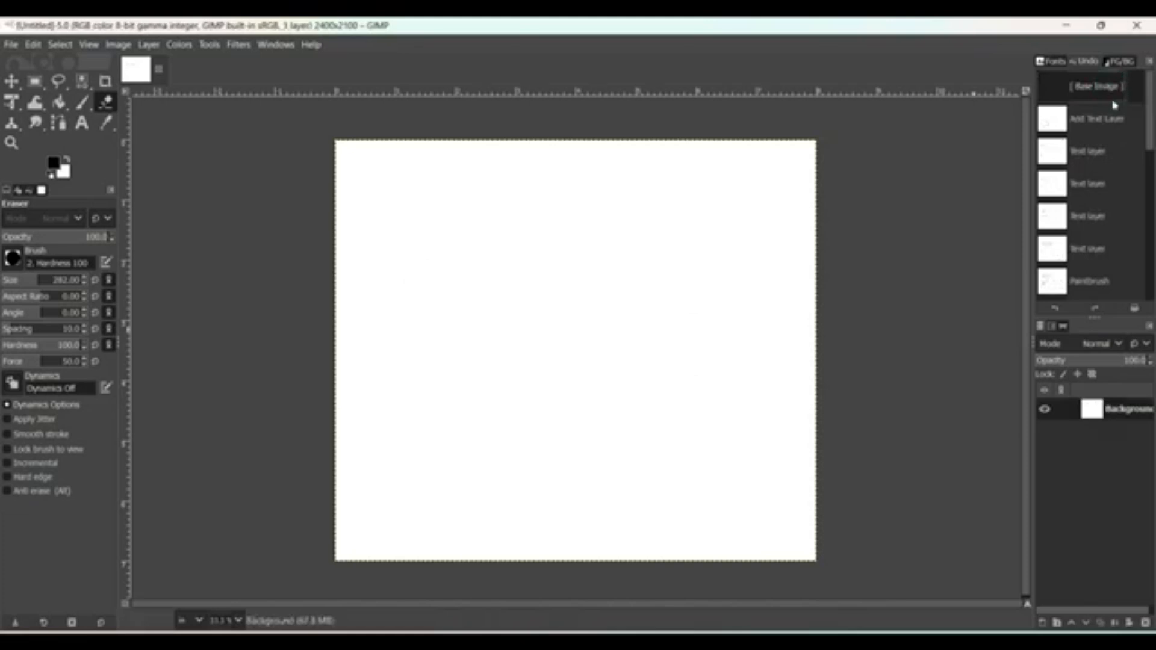
Step forward through the text layer entries of the undo history up to the last text change.
click(1103, 120)
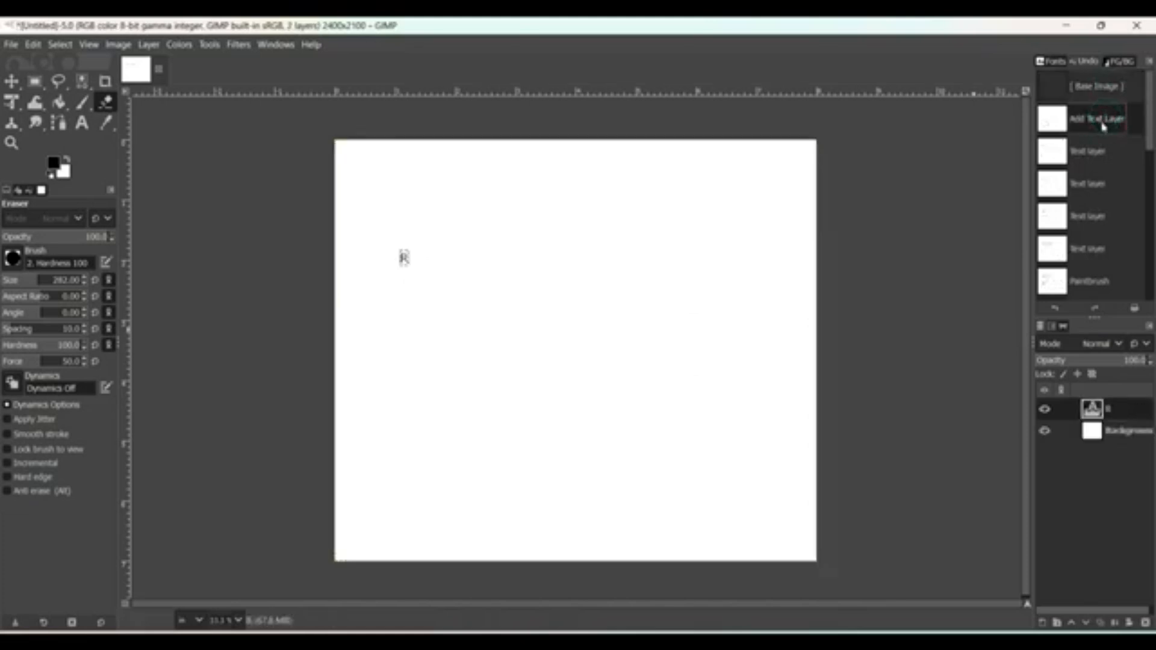
click(1103, 151)
click(1101, 183)
click(1095, 216)
click(1104, 249)
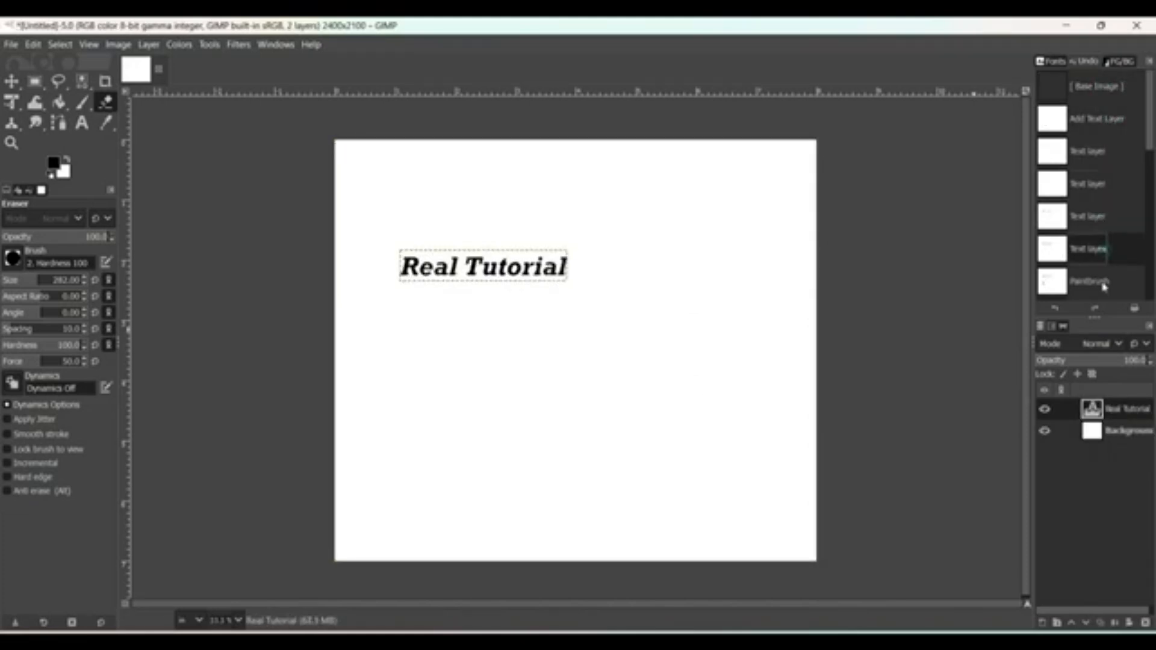
Step forward through the paintbrush entries of the undo history until all handwritten strokes are restored.
click(1104, 283)
click(1090, 233)
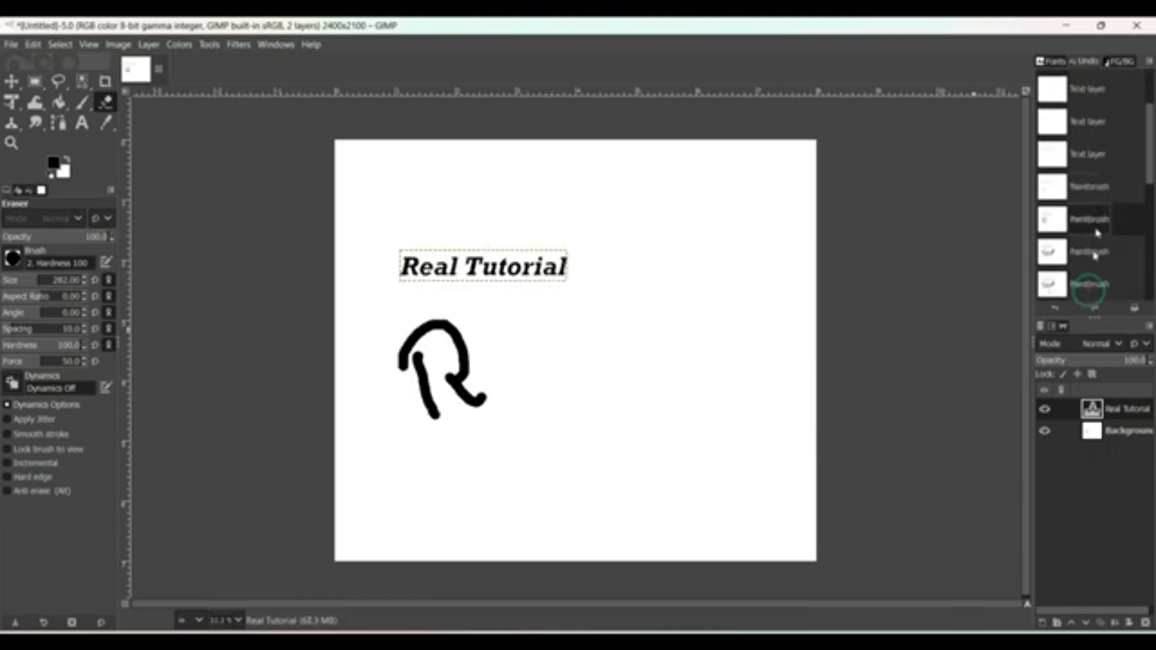
click(1094, 253)
click(1091, 284)
scroll(1093, 280, down, 1)
click(1097, 259)
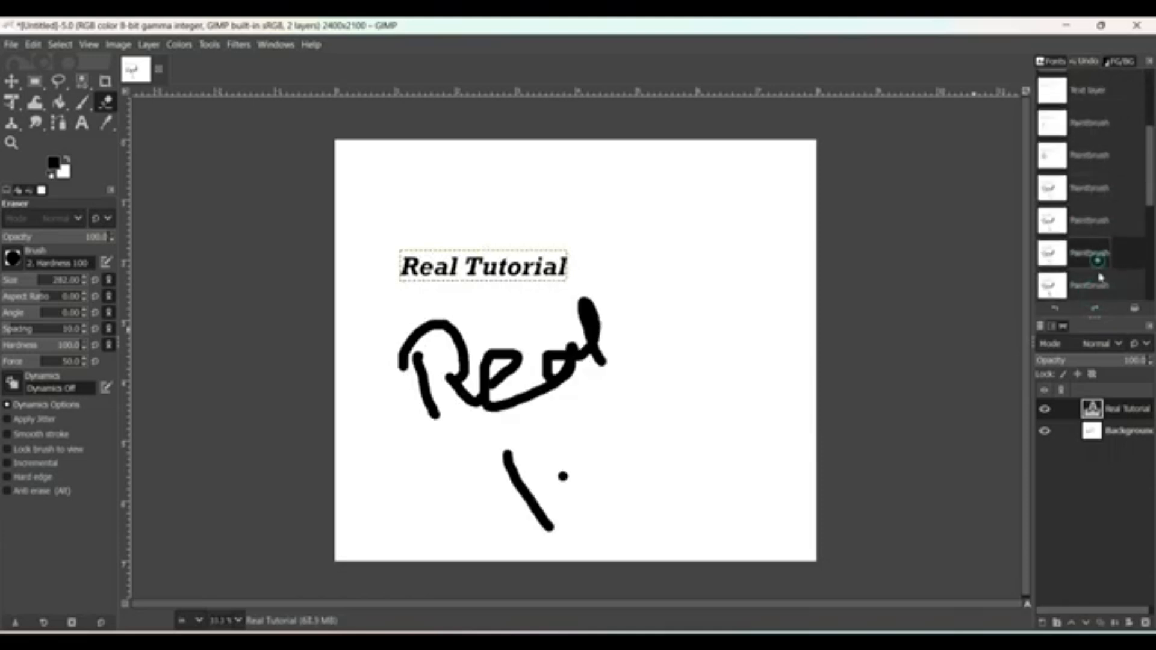
click(1099, 283)
scroll(1101, 241, down, 1)
click(1108, 221)
click(1105, 253)
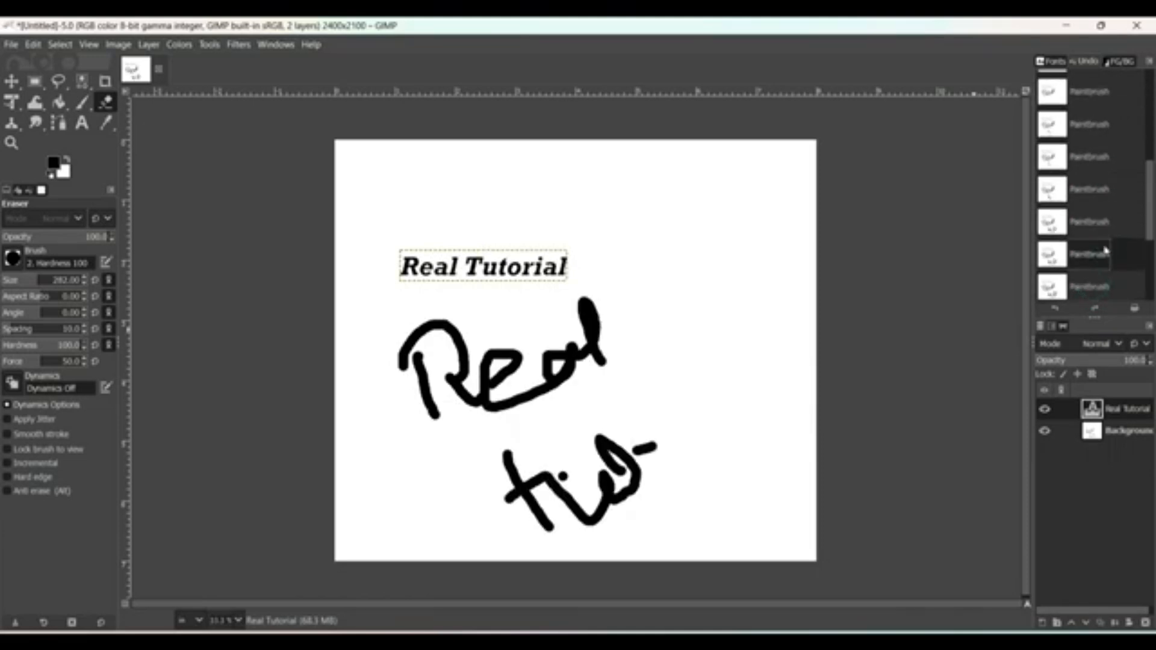
click(1104, 276)
scroll(1105, 240, down, 1)
click(1098, 242)
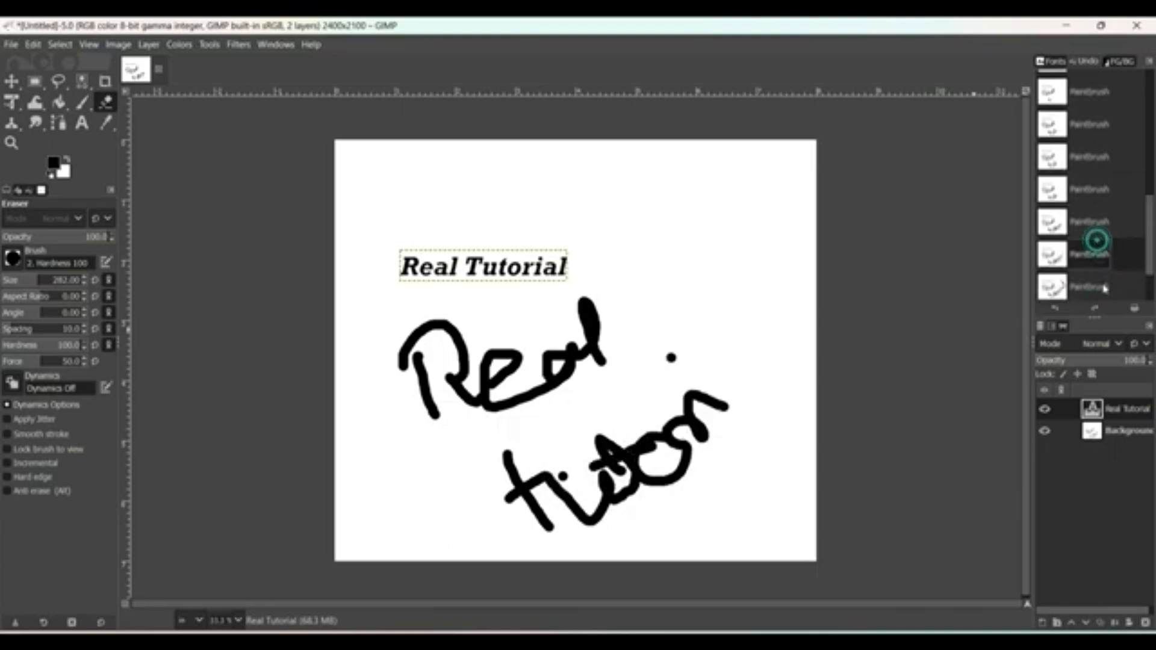
click(1105, 288)
Reapply both eraser entries at the end of the undo history.
scroll(1104, 279, down, 1)
click(1095, 253)
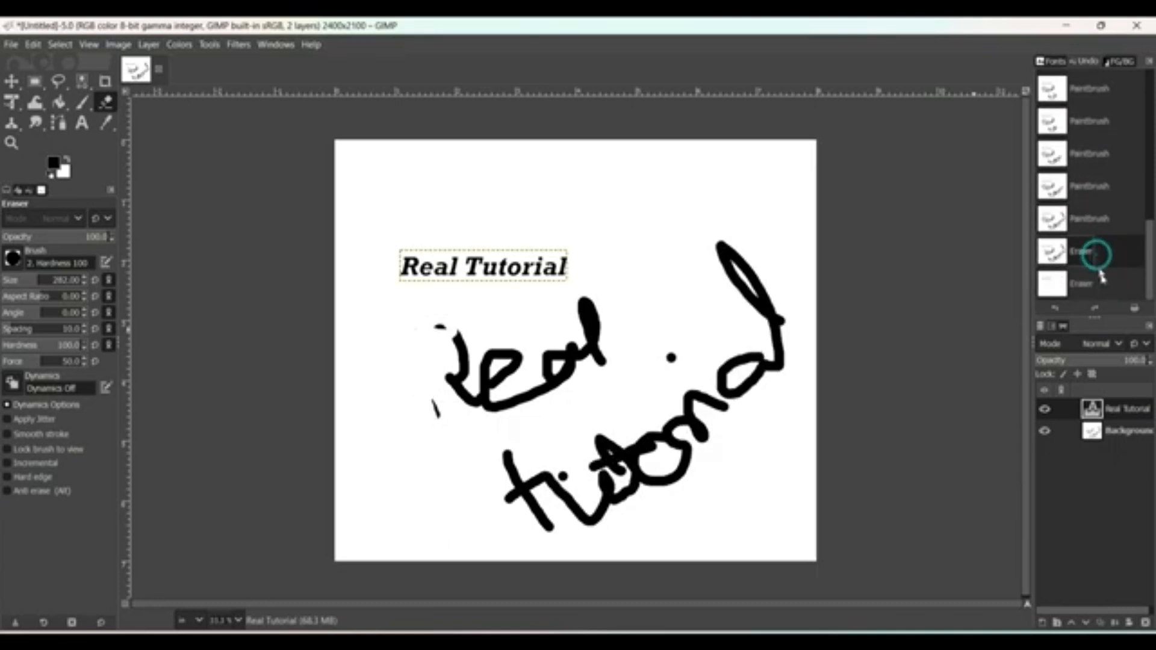
click(1099, 281)
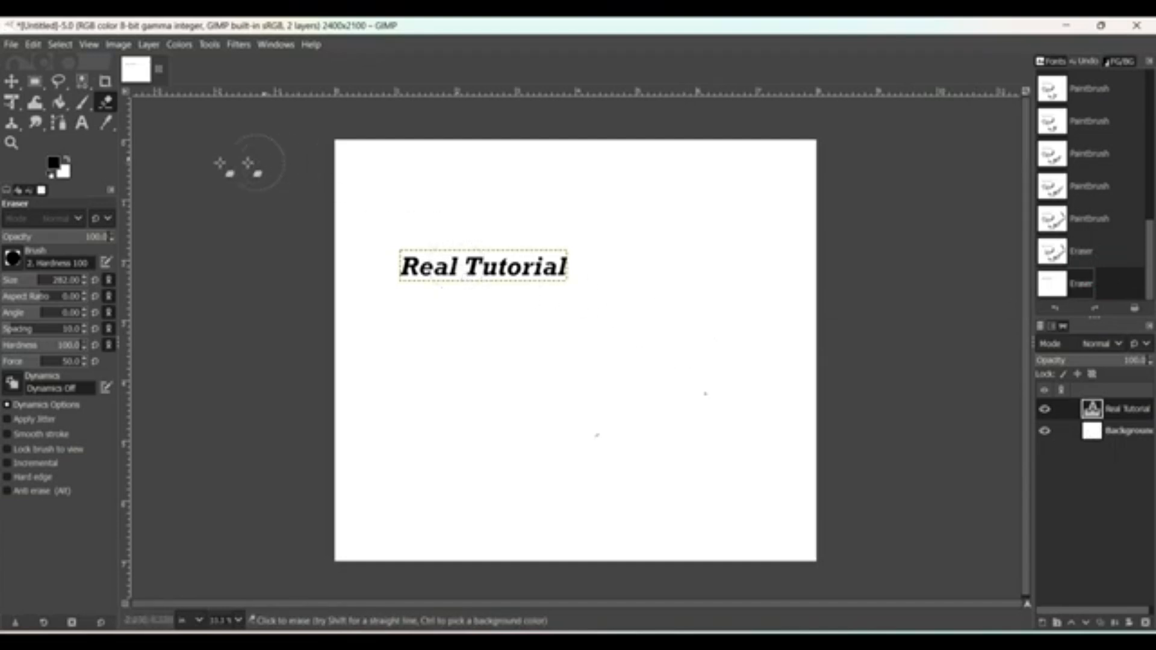
Zoom in to 100% on the canvas area just below the text with the Zoom tool.
click(10, 145)
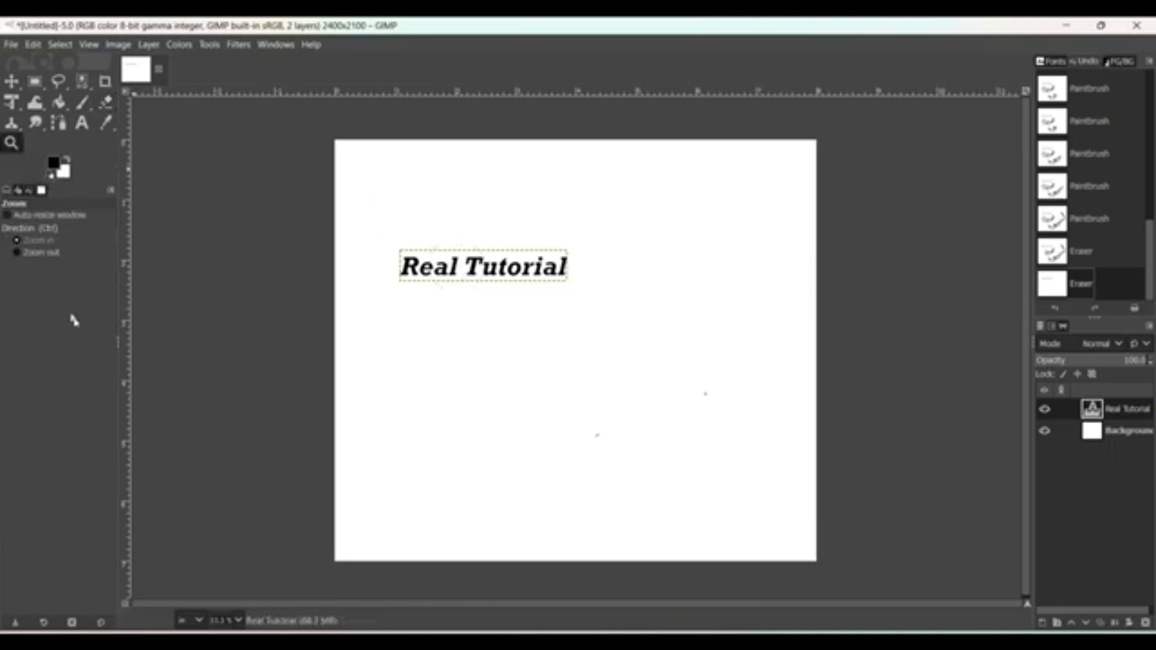
click(546, 323)
click(546, 322)
click(545, 320)
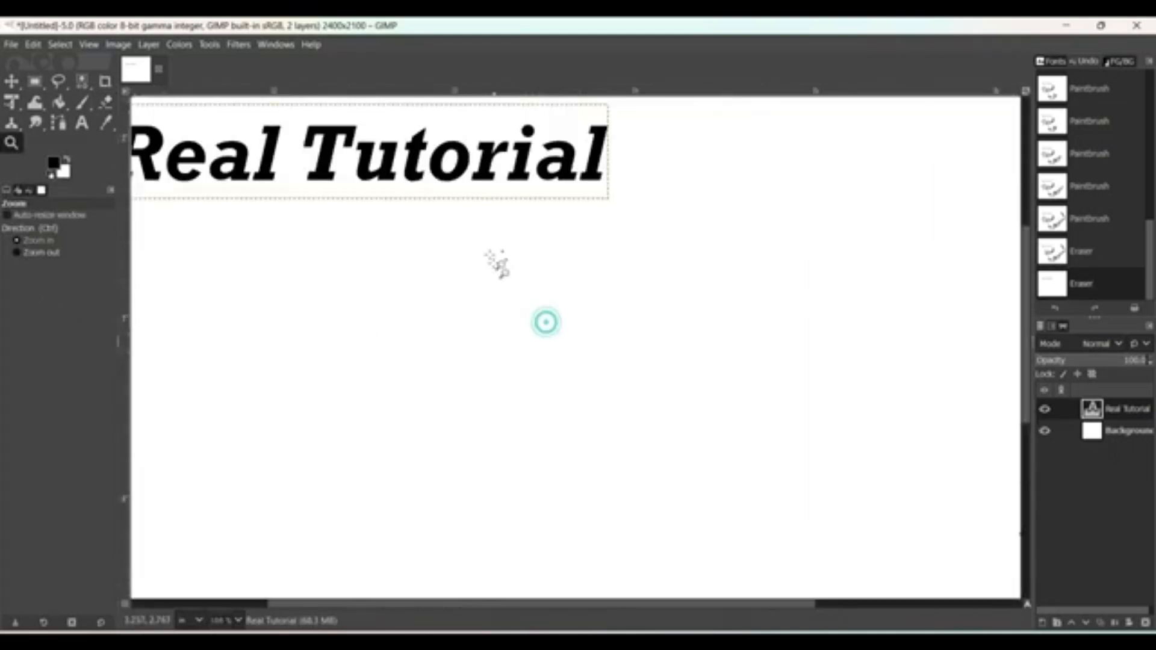
Switch the Zoom tool to zooming out and reduce the view until the whole canvas fits.
click(488, 253)
click(17, 252)
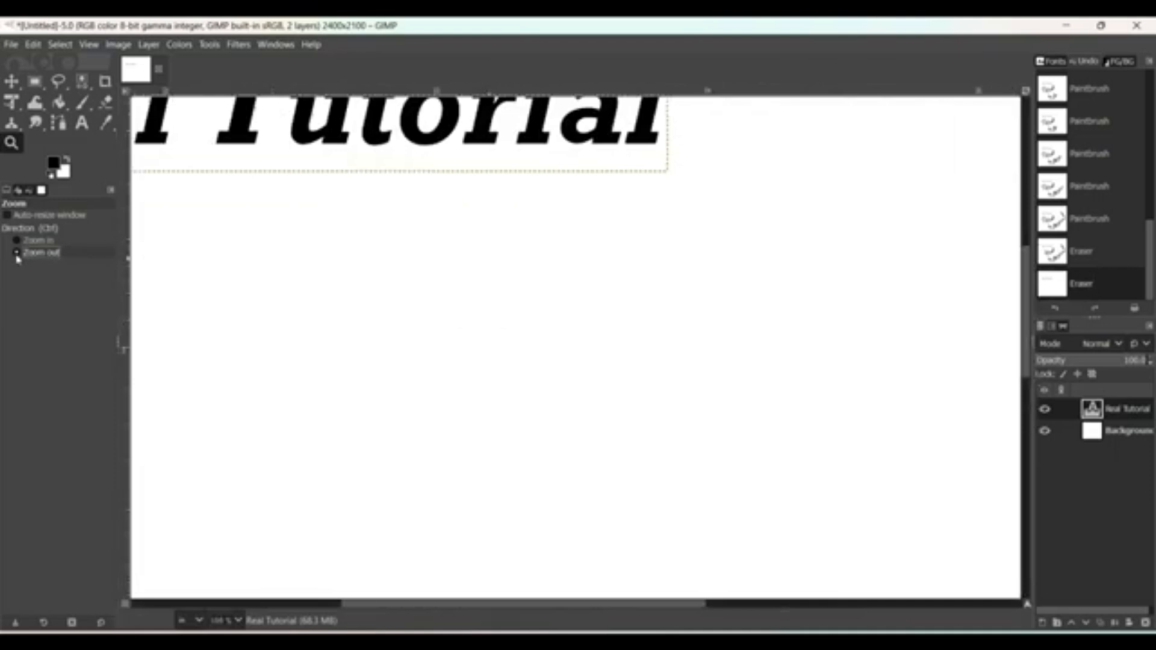
click(452, 260)
click(452, 260)
click(451, 260)
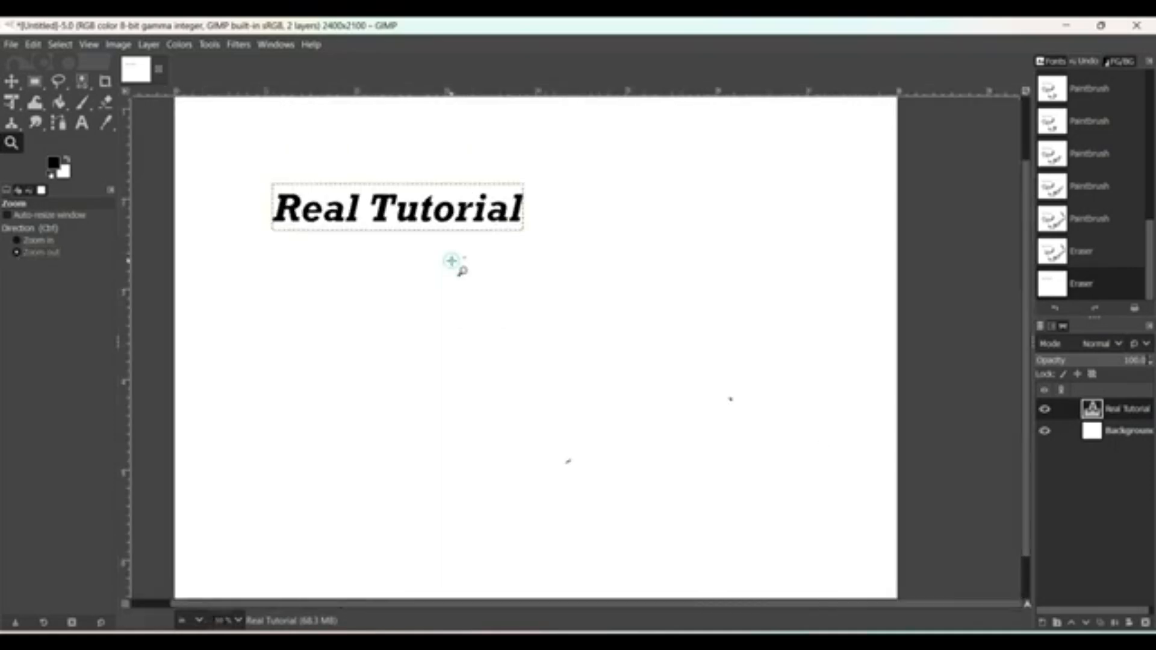
click(452, 260)
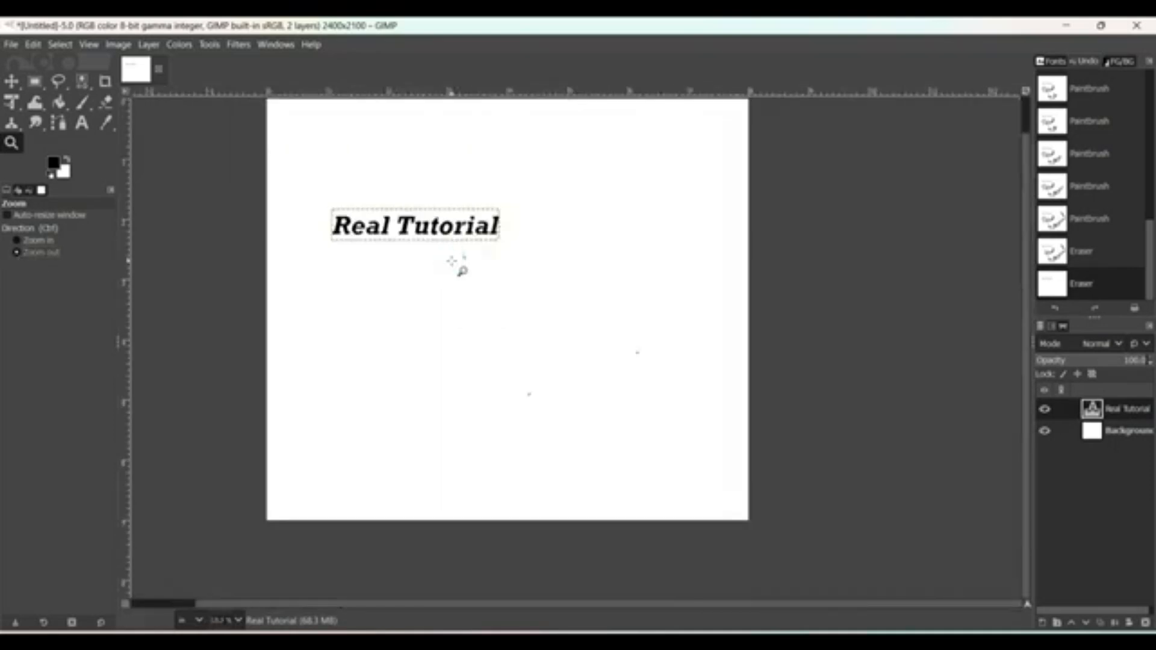
Zoom in and out around the blank area below the text, finishing at 25% with the whole canvas in view.
click(411, 309)
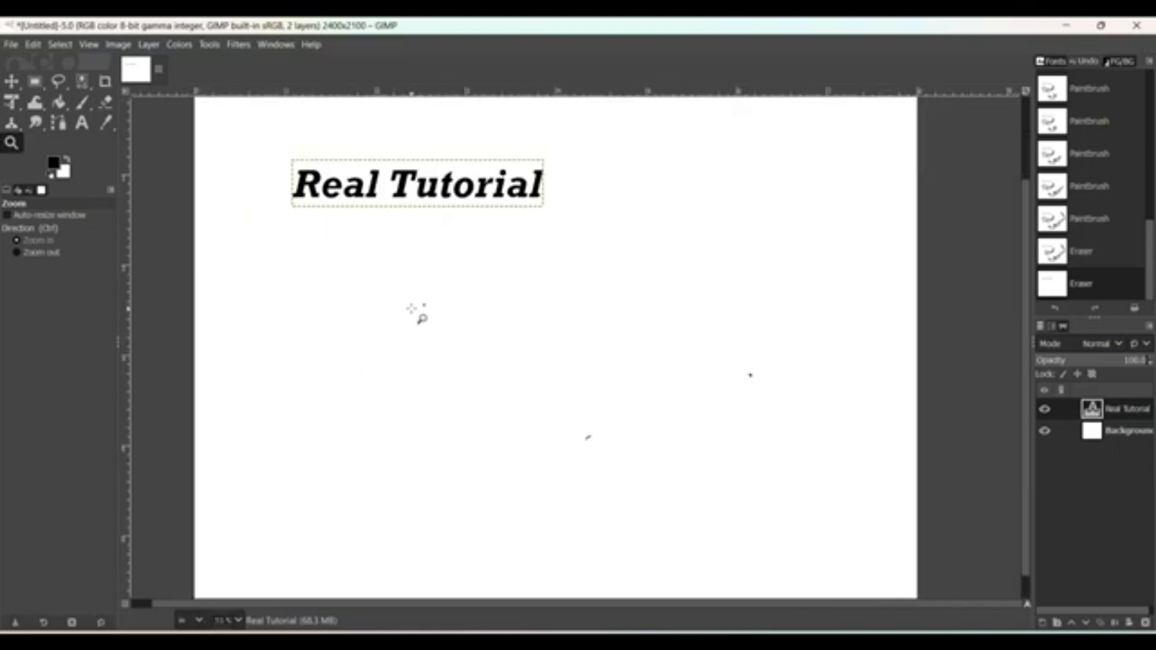
click(411, 309)
click(411, 308)
click(411, 308)
scroll(411, 308, down, 4)
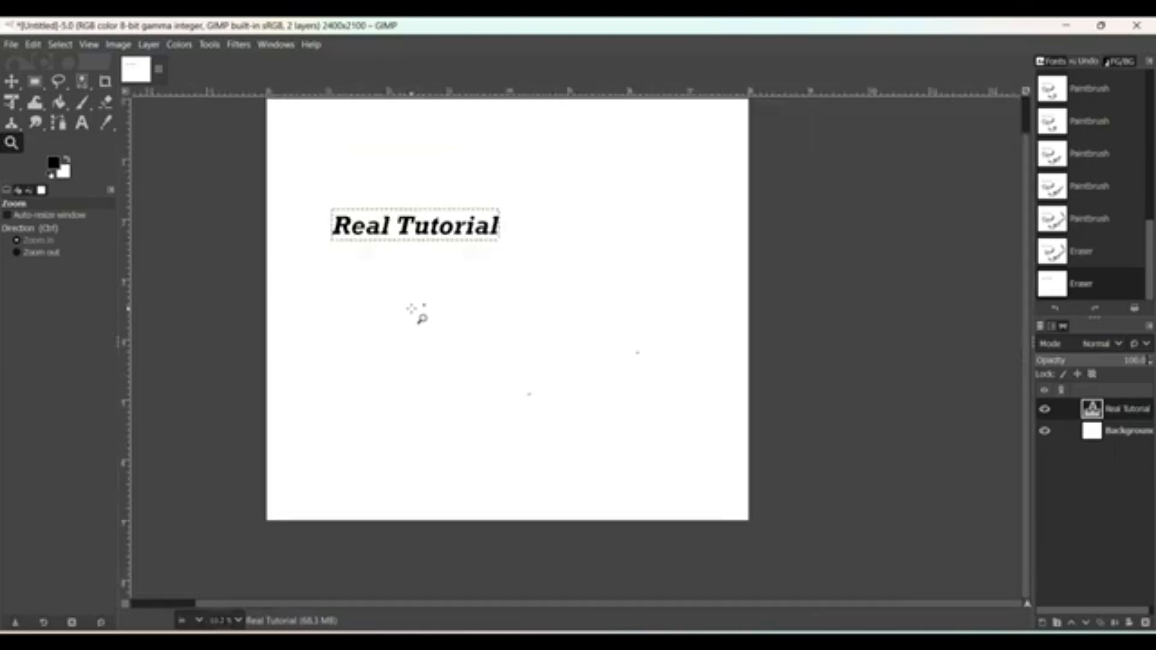
scroll(388, 215, up, 5)
scroll(388, 215, down, 2)
scroll(398, 223, down, 3)
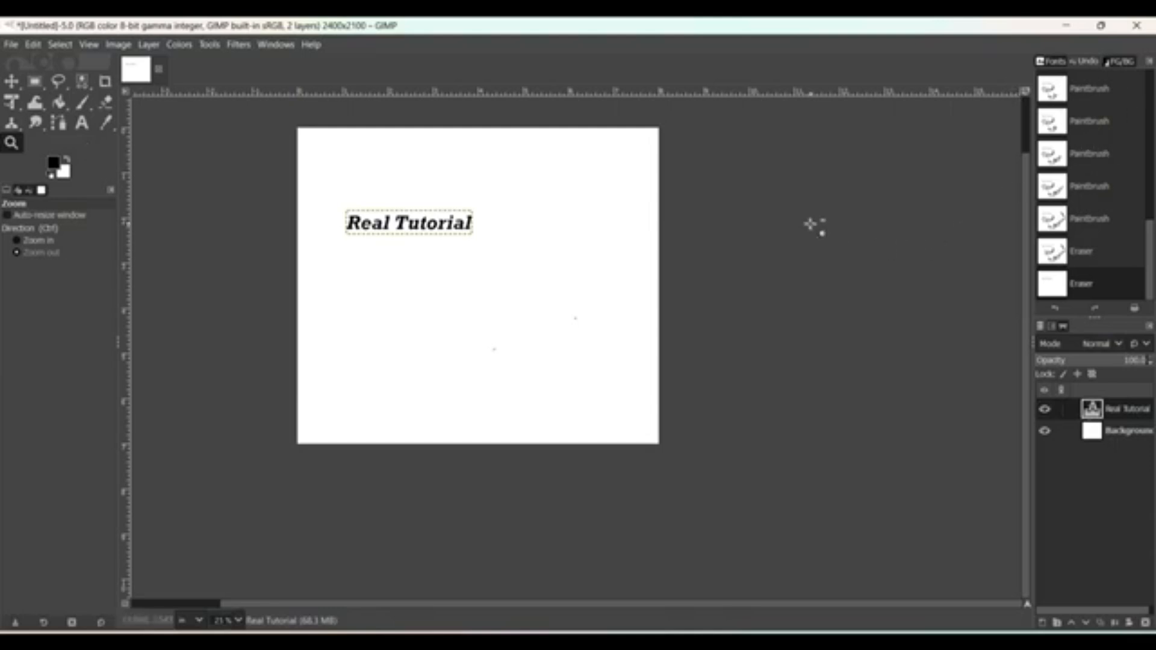
Examine the Untitled.xcf file name and its extension in the Save As dialog, and close it without saving.
click(11, 45)
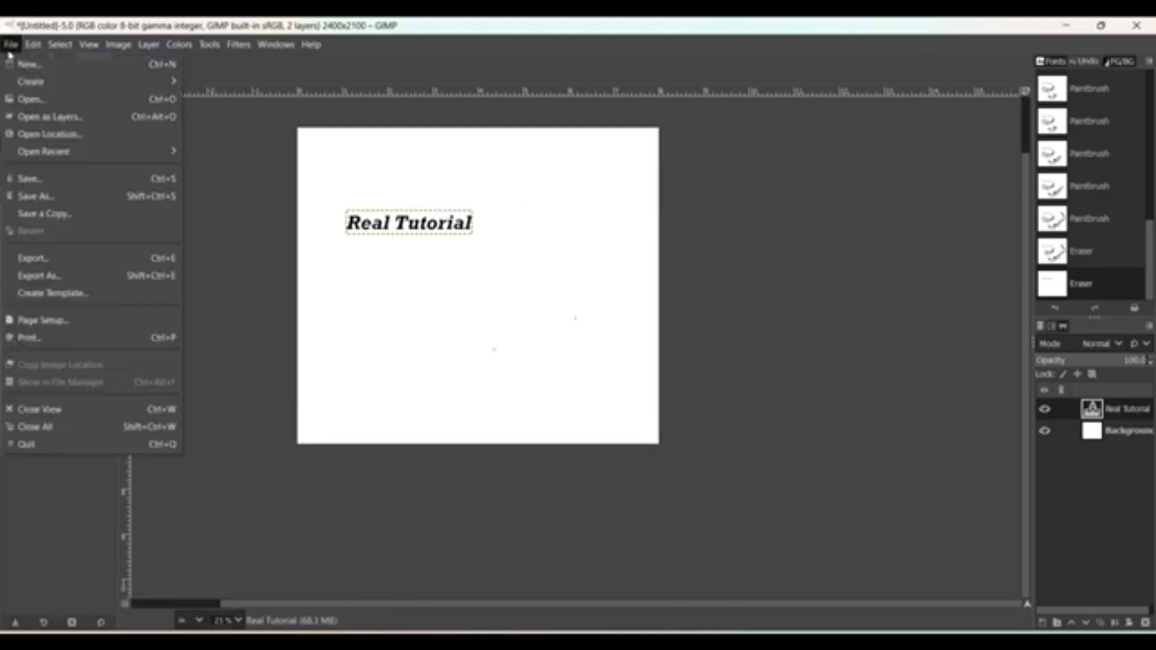
click(27, 196)
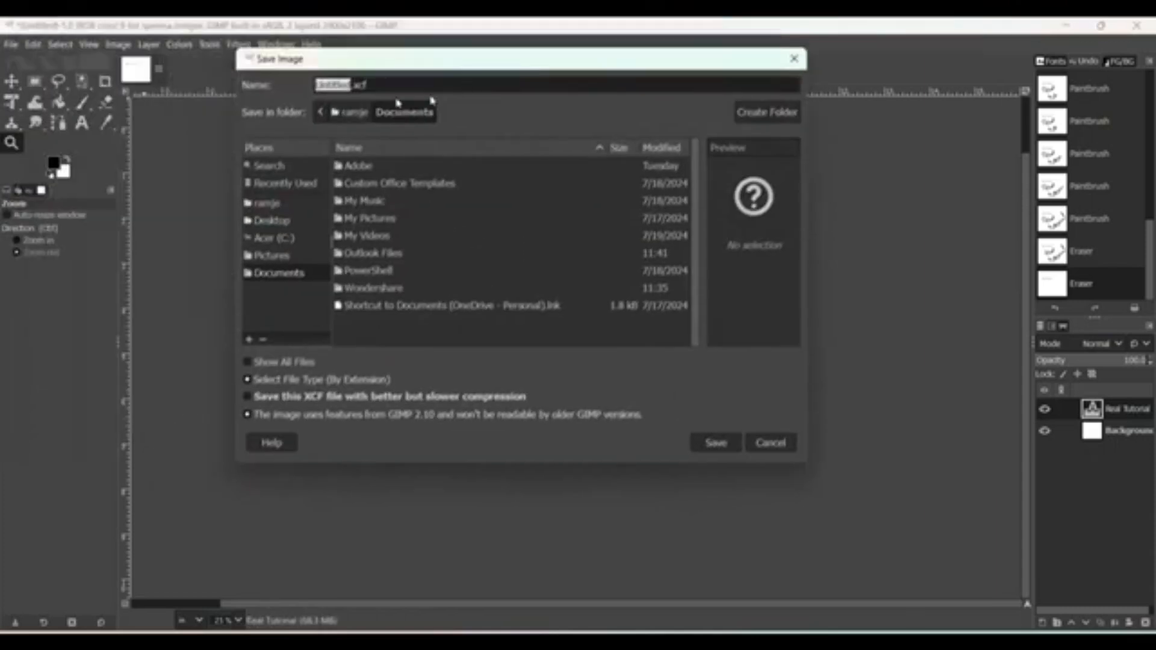
triple_click(370, 85)
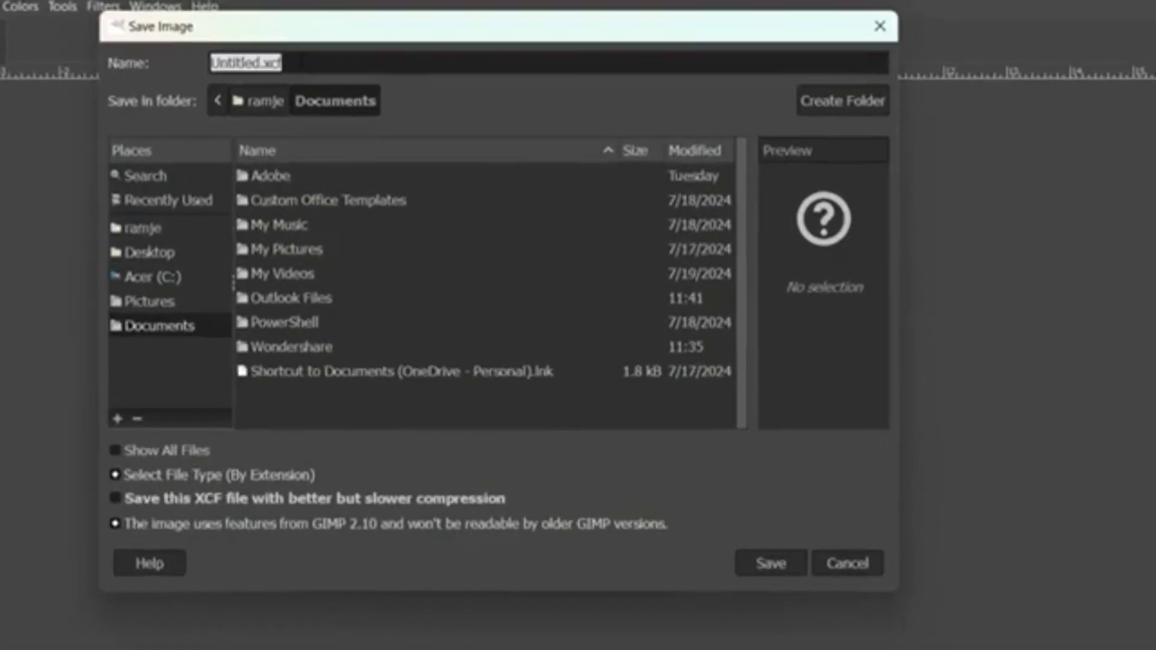
click(283, 56)
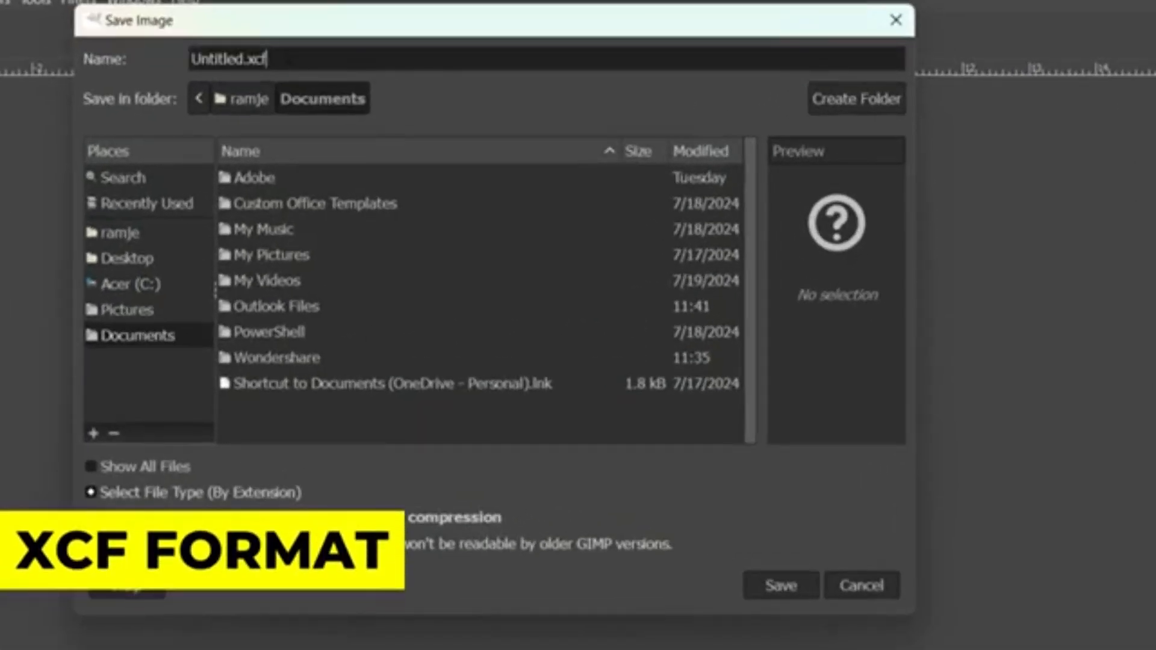
double_click(248, 58)
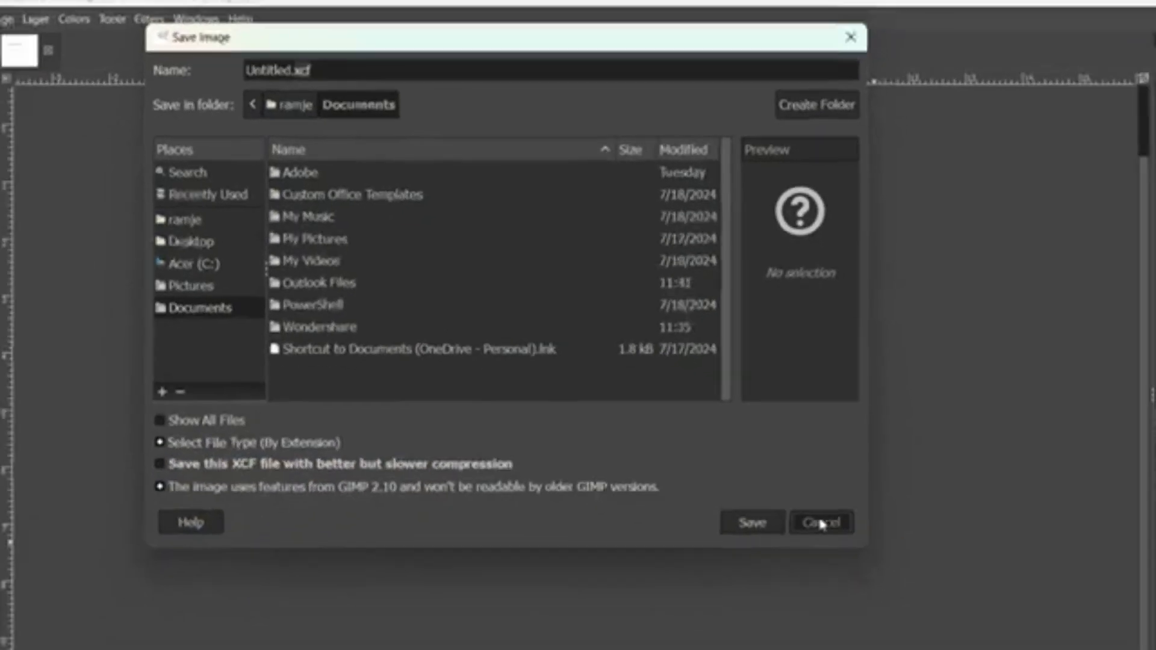
click(864, 586)
Examine the Untitled.png file name in the Export Image dialog, and close it without exporting.
click(10, 46)
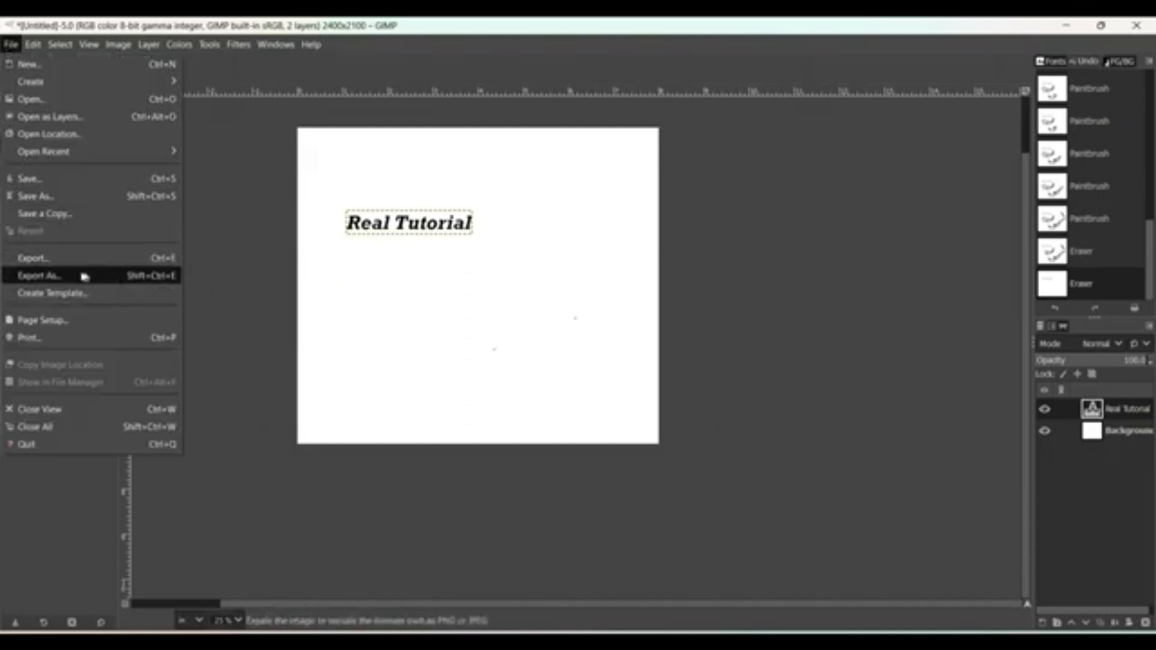
click(154, 258)
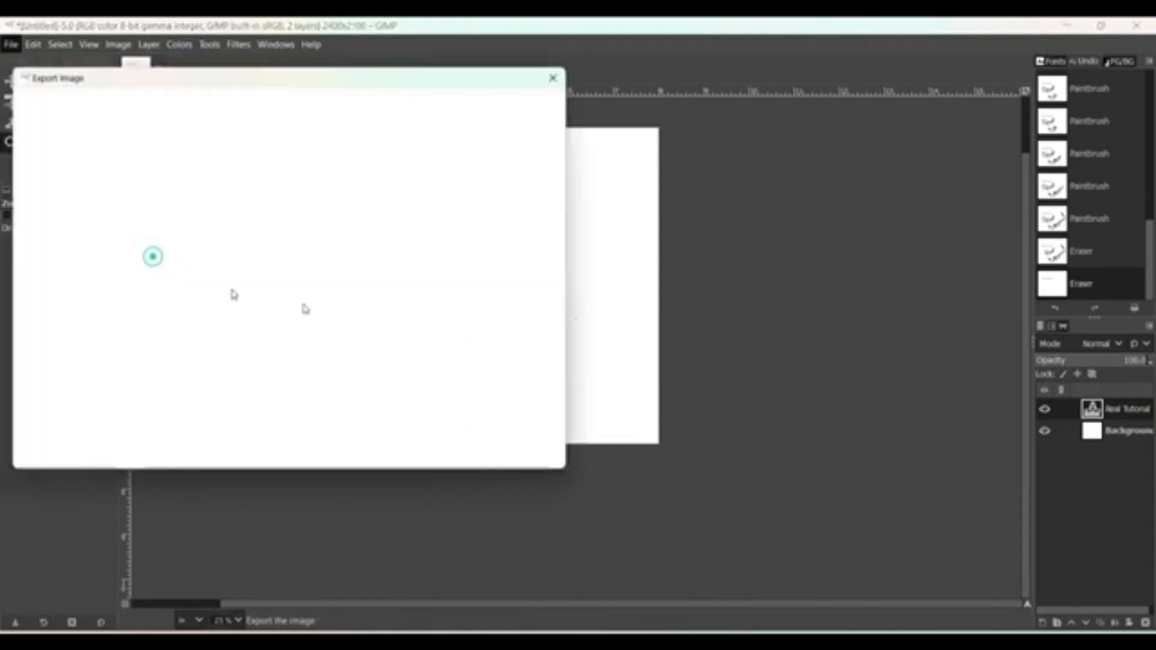
drag(176, 74, 419, 99)
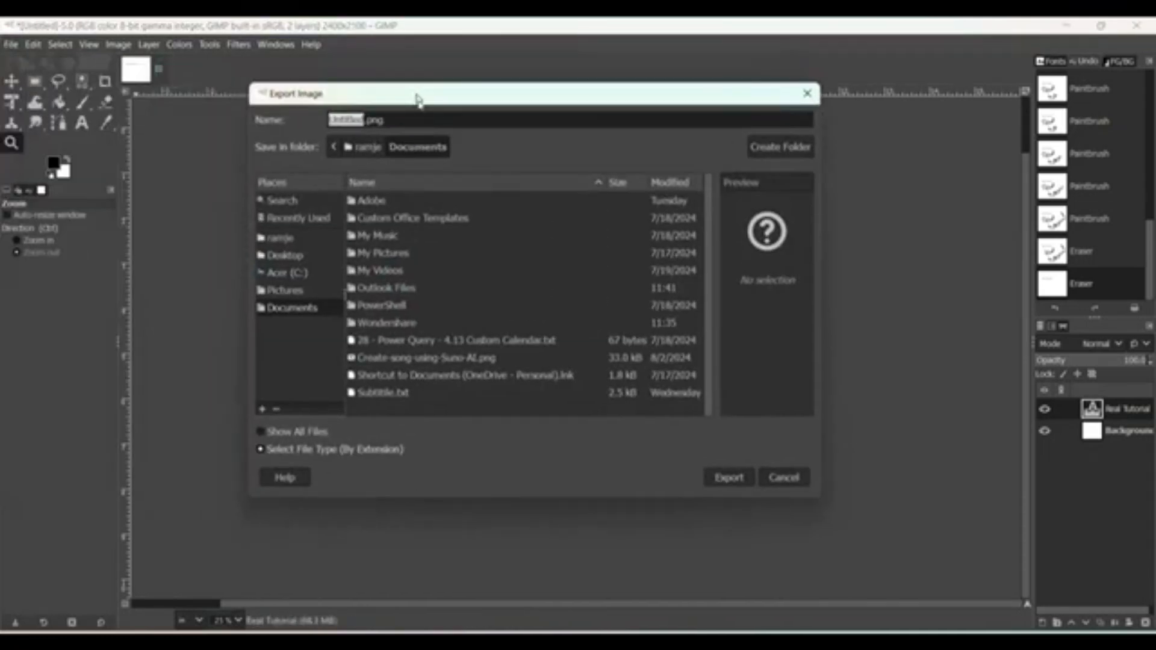
triple_click(397, 118)
key(Escape)
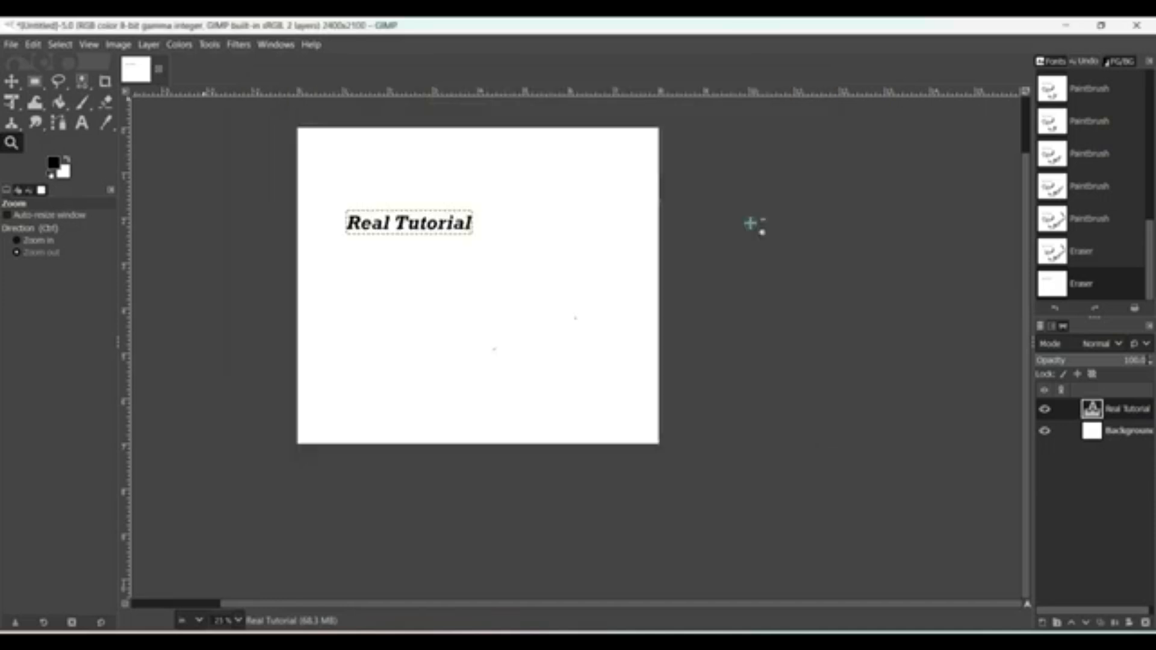
Open the photo IMG_9610.JPG from the My Pic folder and switch back to the untitled text image.
click(10, 44)
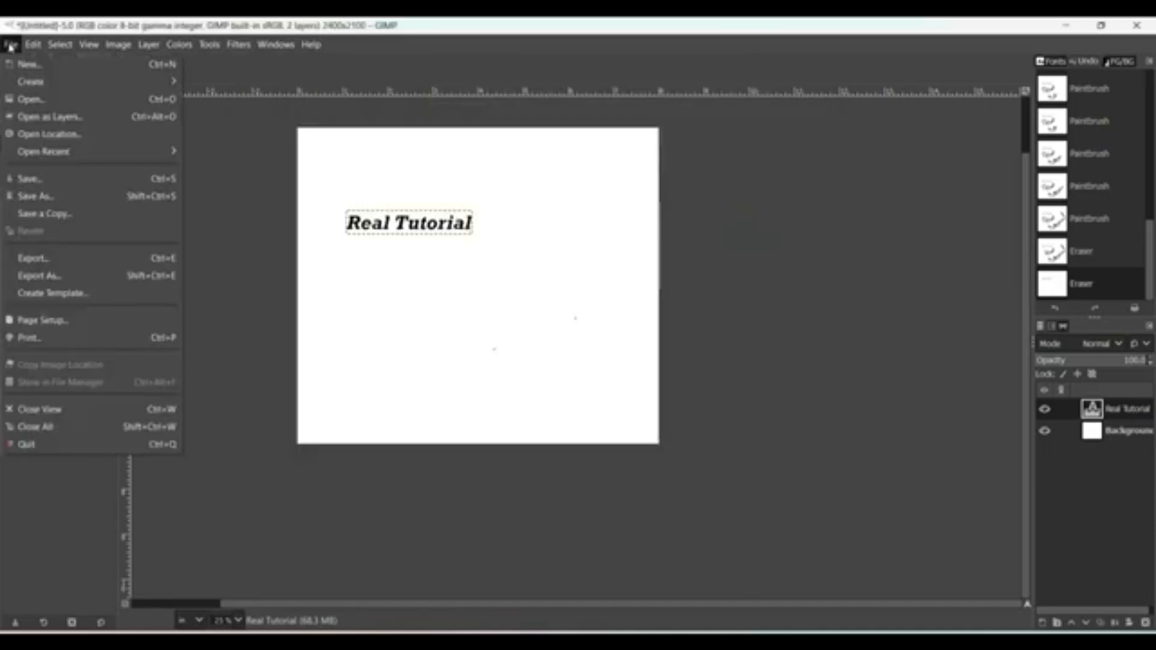
click(30, 98)
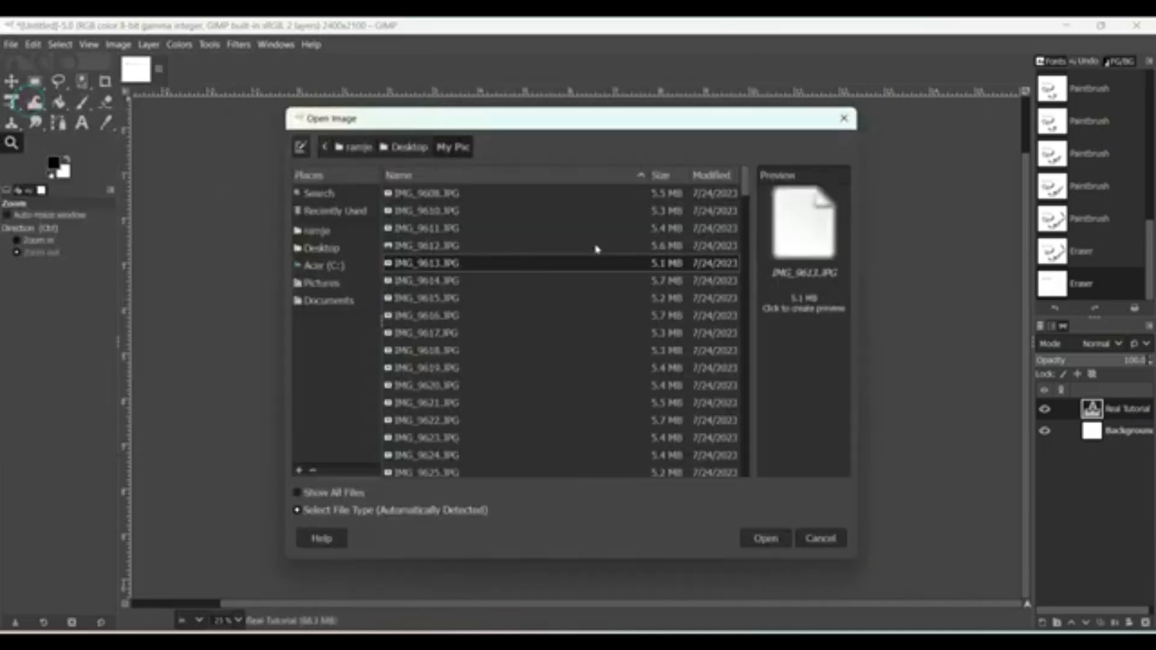
double_click(431, 214)
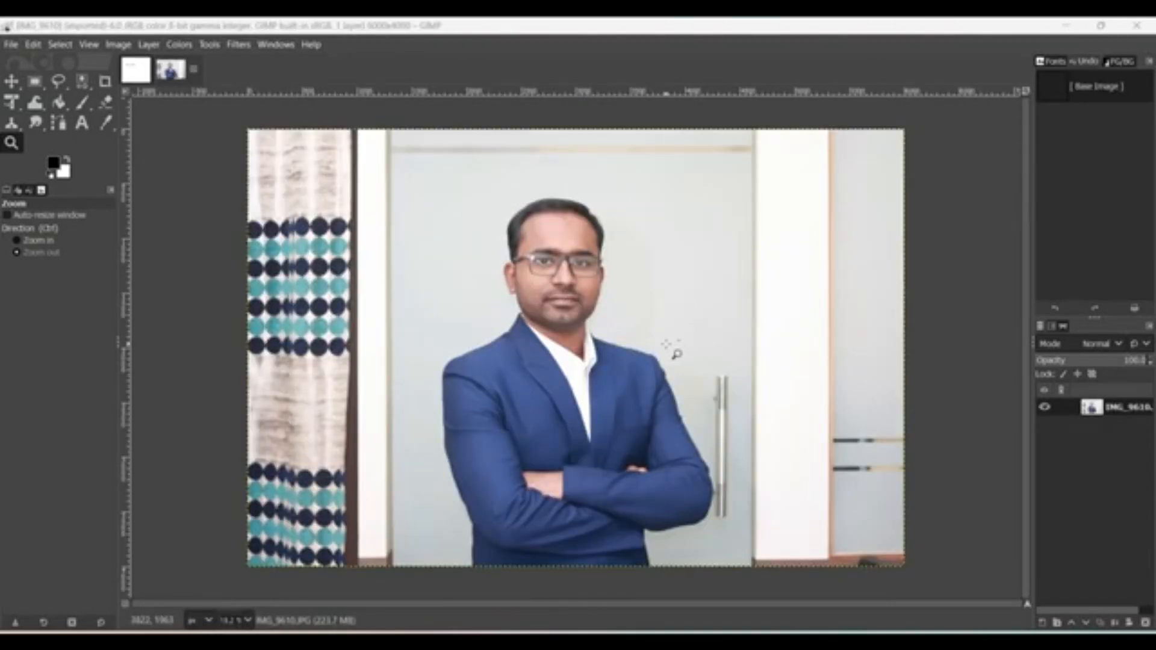
click(135, 71)
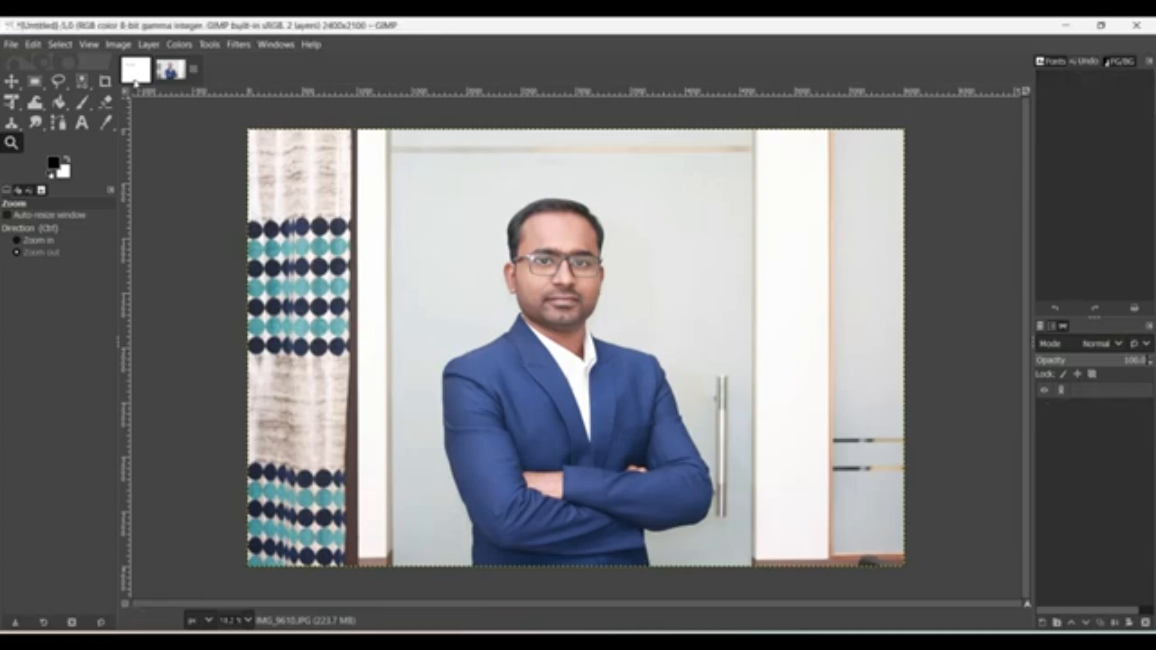